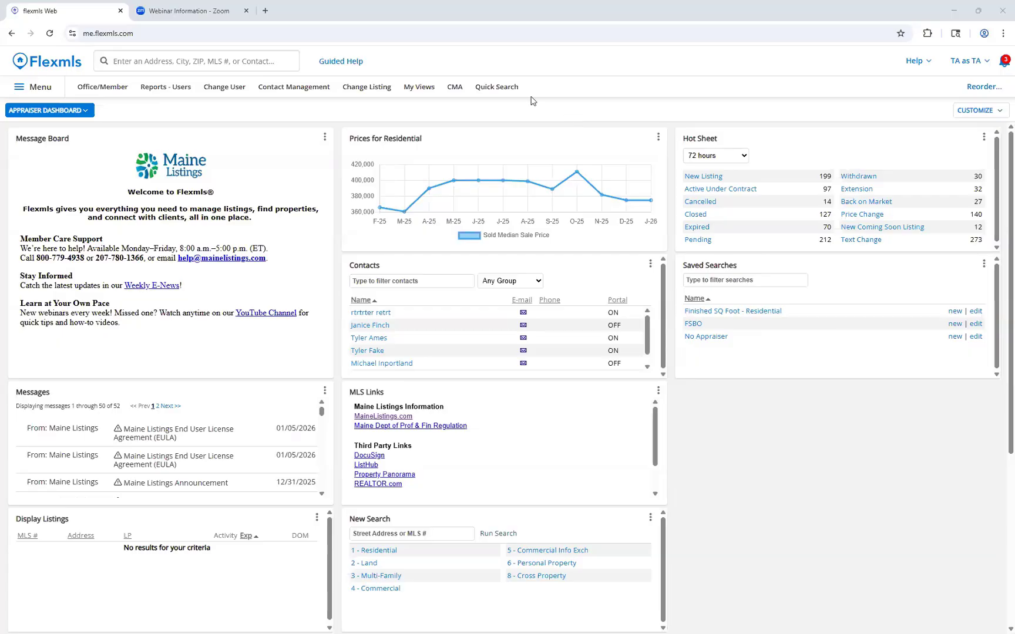
Start a quick search, review the available search templates and choose the 1 - Residential template
click(513, 89)
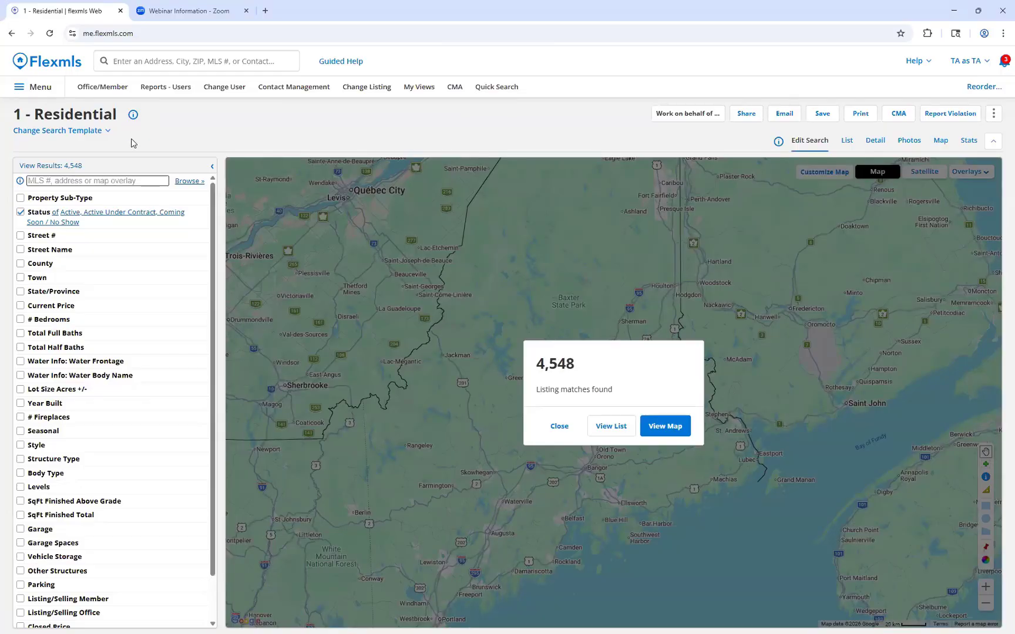
click(87, 131)
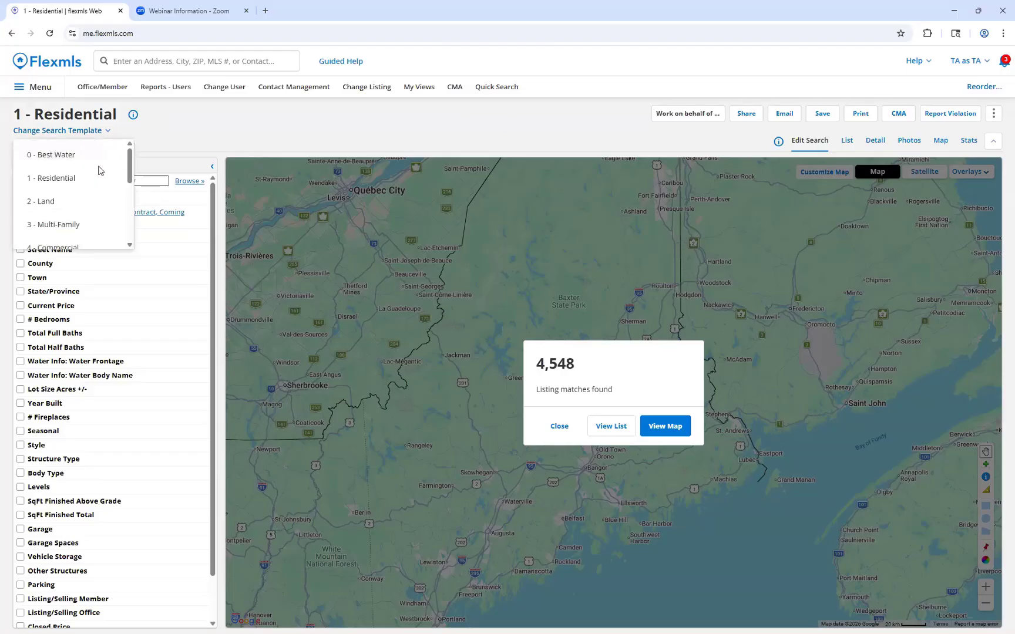
scroll(97, 168, down, 1)
scroll(100, 166, up, 1)
scroll(137, 179, down, 1)
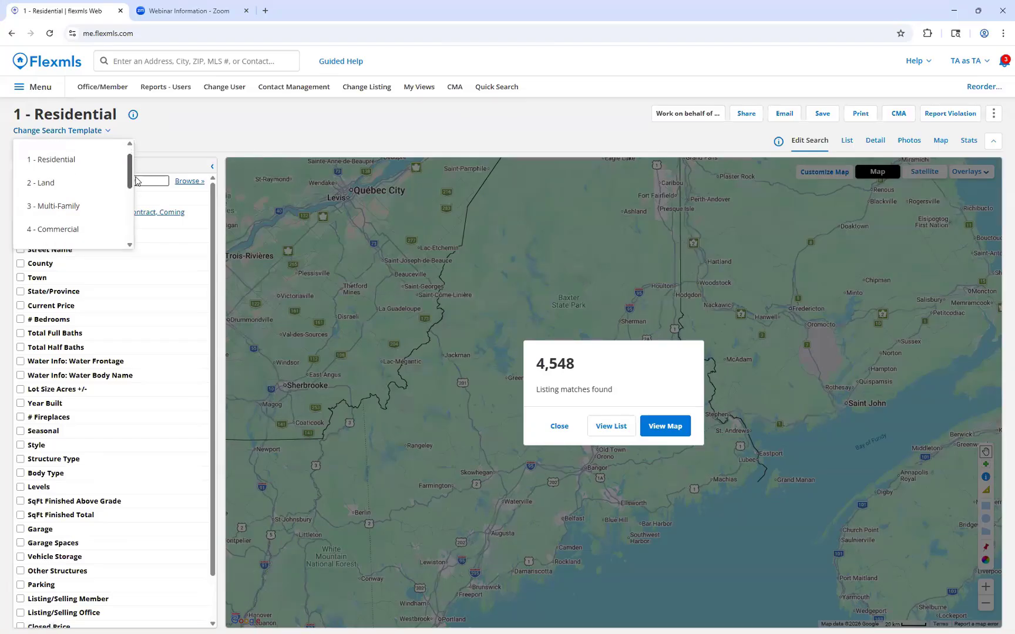
scroll(136, 181, down, 1)
drag(134, 178, 134, 177)
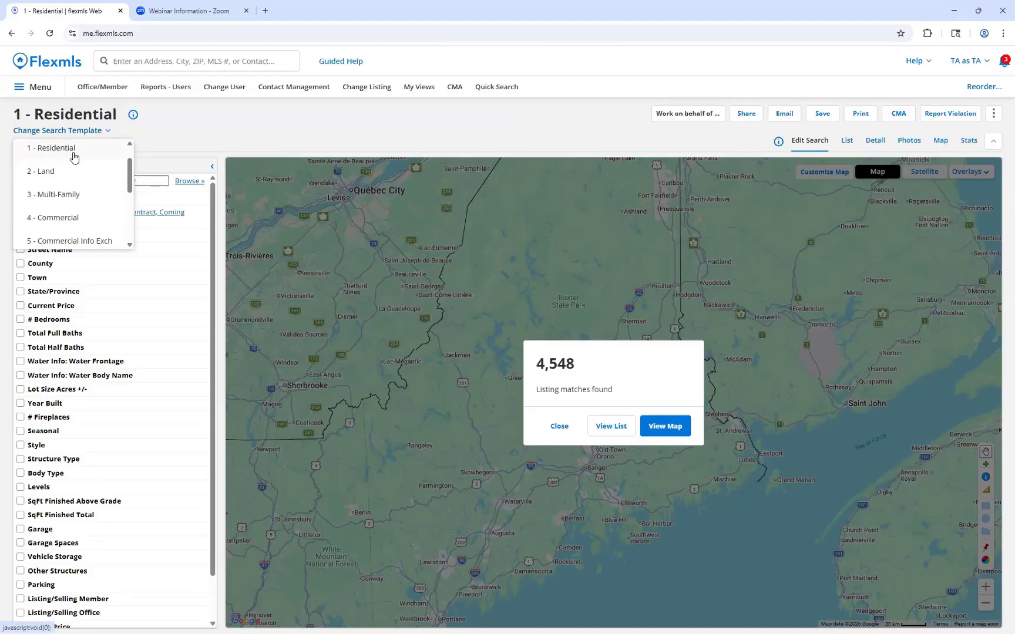
scroll(102, 191, down, 1)
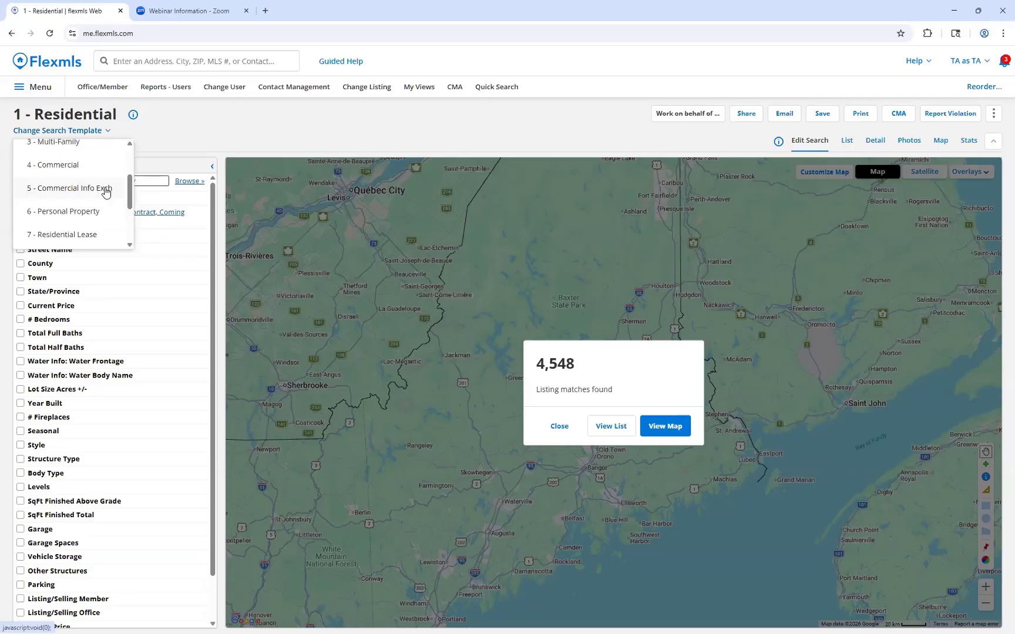
scroll(113, 179, down, 1)
scroll(109, 181, down, 1)
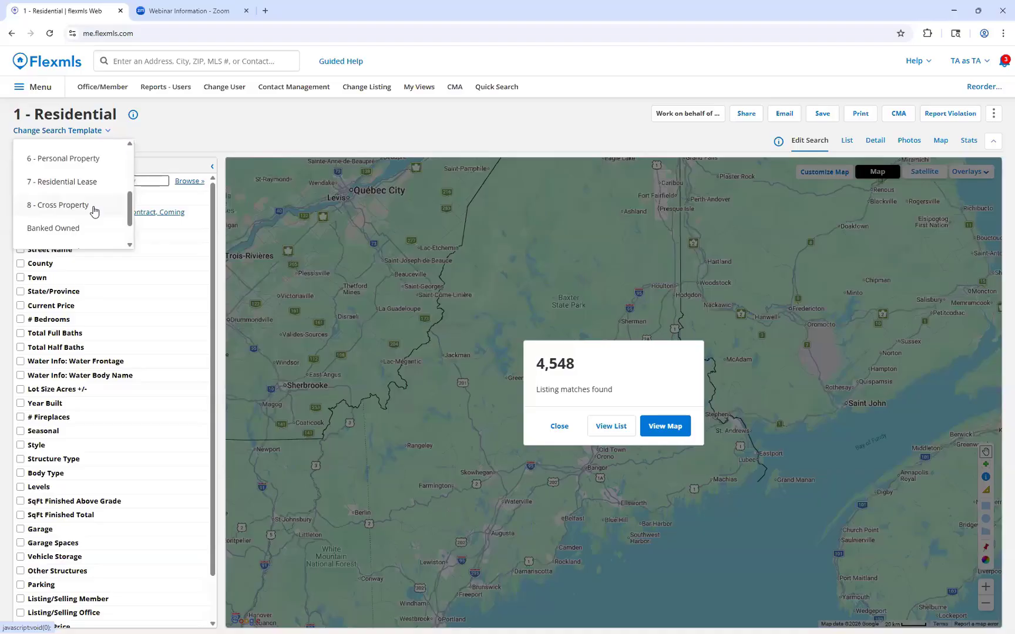
scroll(100, 195, up, 3)
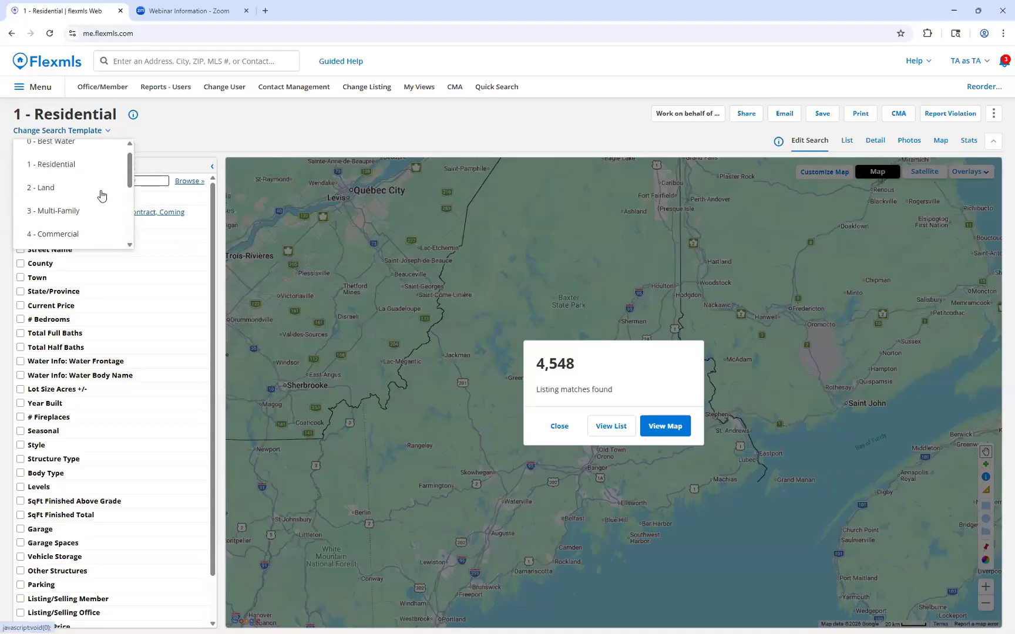
scroll(101, 195, down, 1)
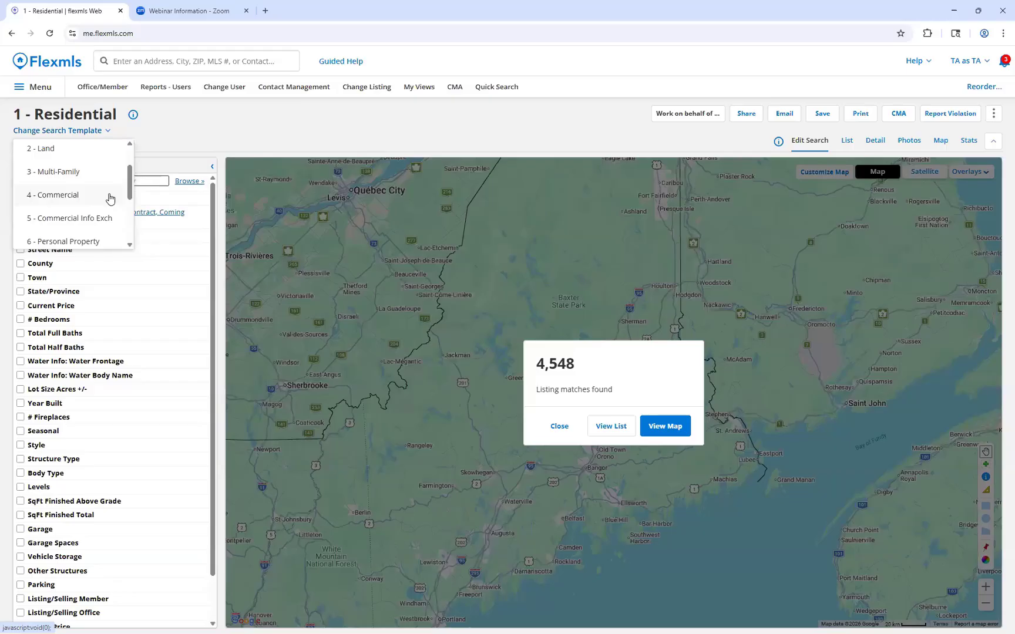
scroll(59, 171, up, 2)
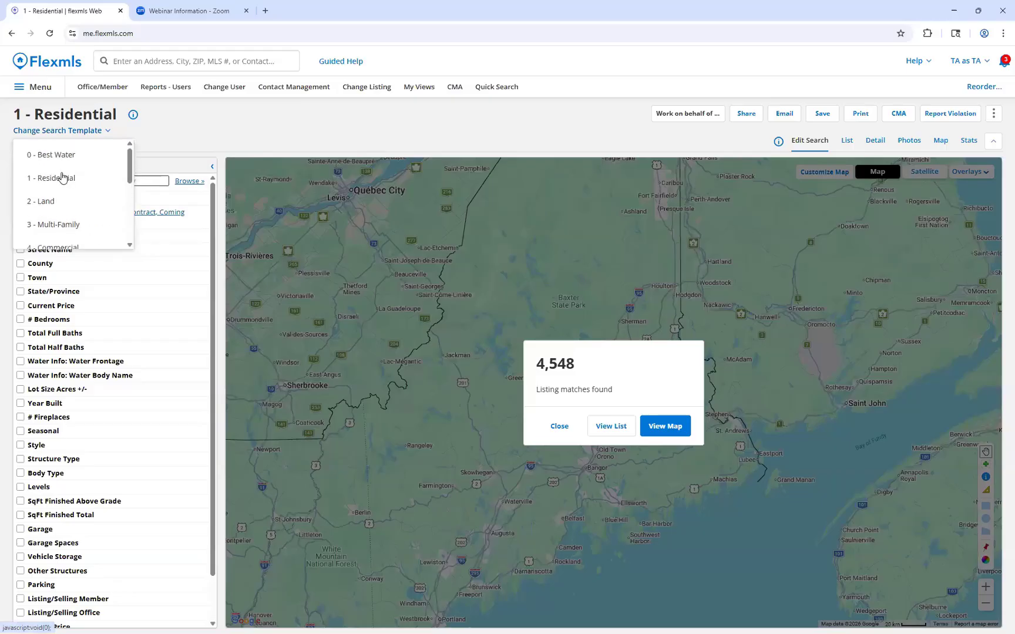
click(63, 182)
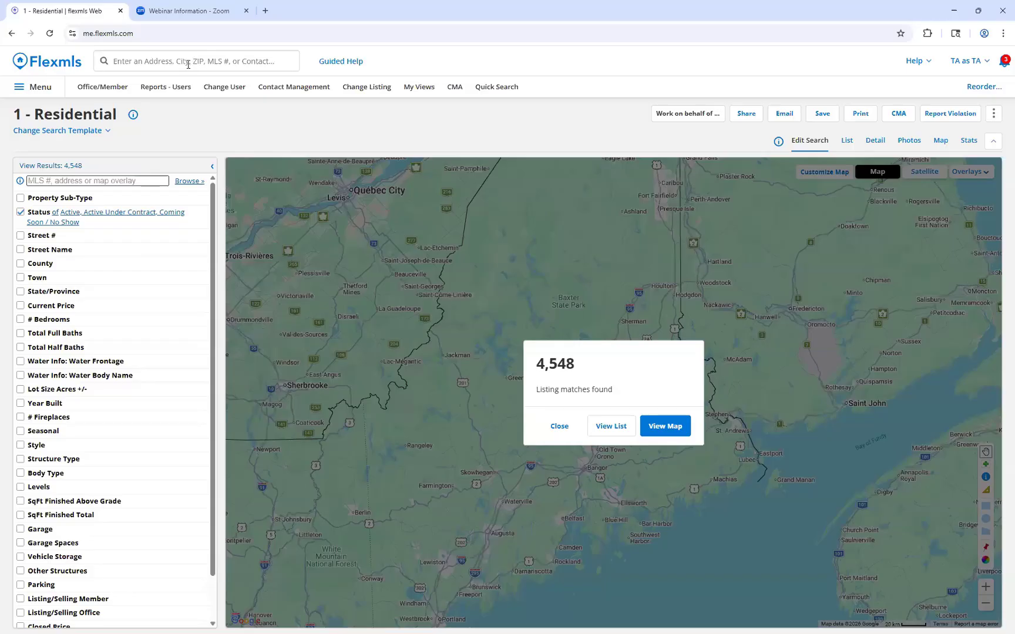
Remove the Street #, Street Name, # Fireplaces and Body Type fields from the search criteria
click(202, 235)
click(201, 237)
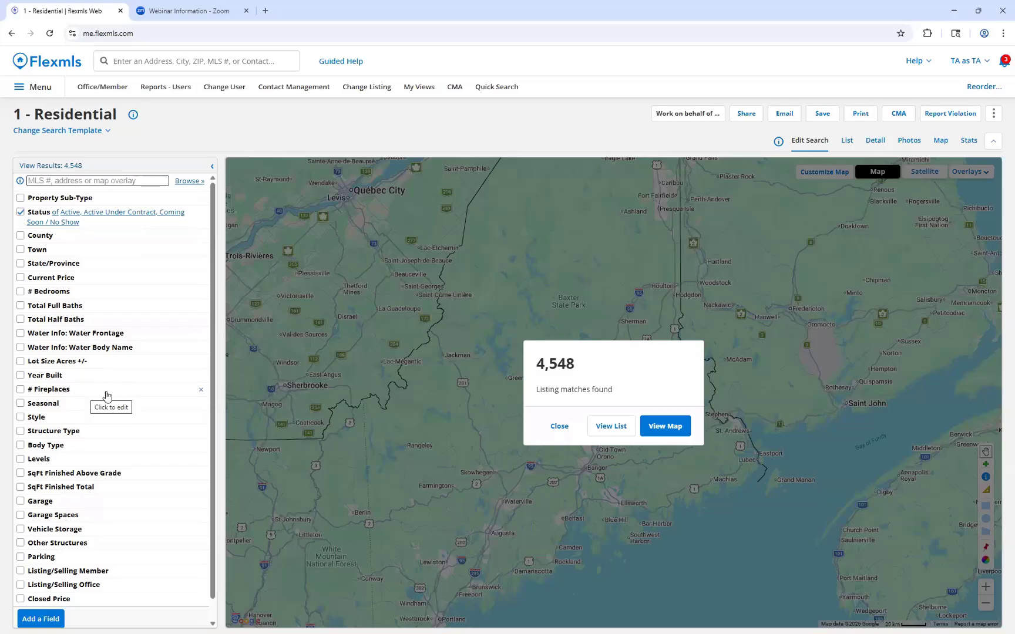
click(200, 390)
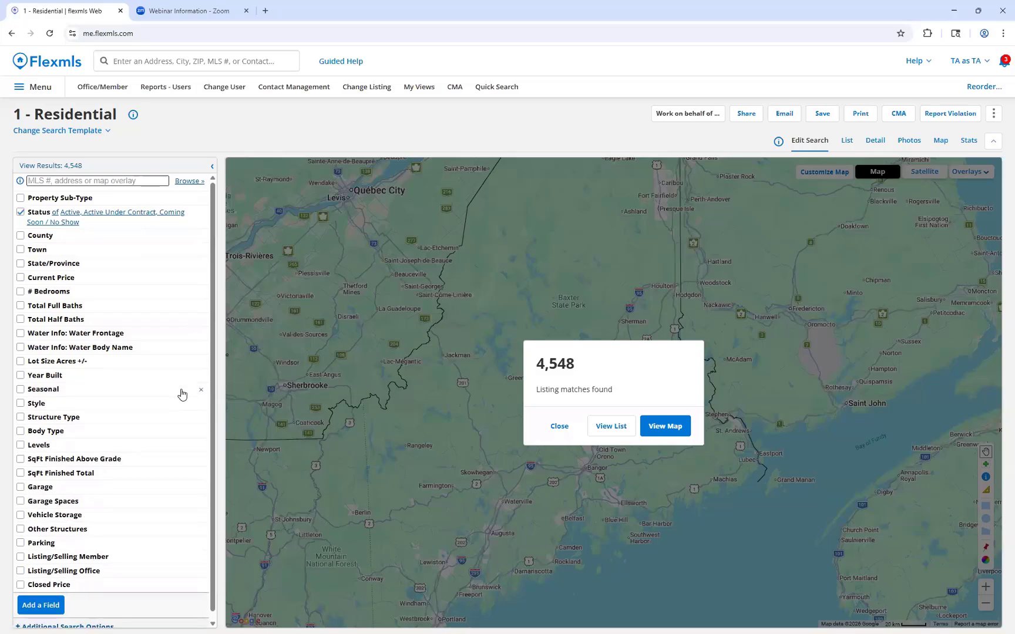
click(101, 412)
click(100, 408)
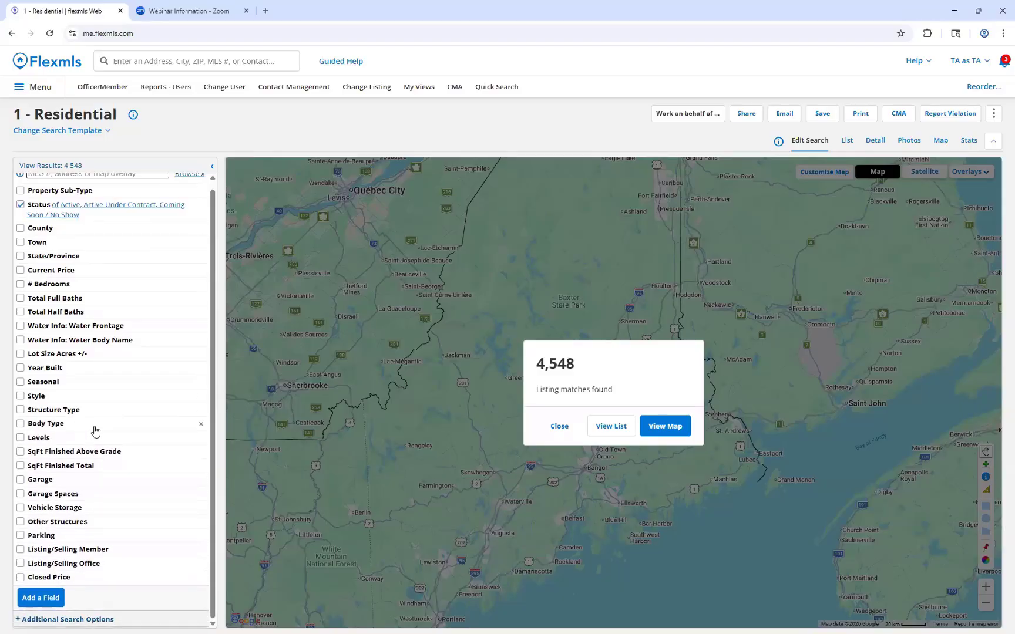
click(92, 425)
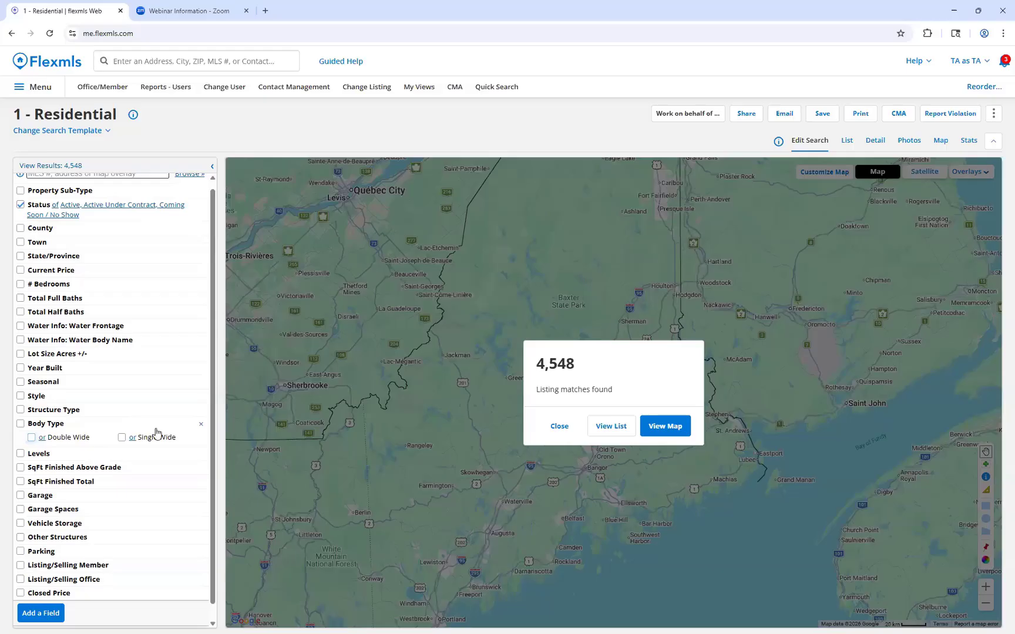
click(201, 424)
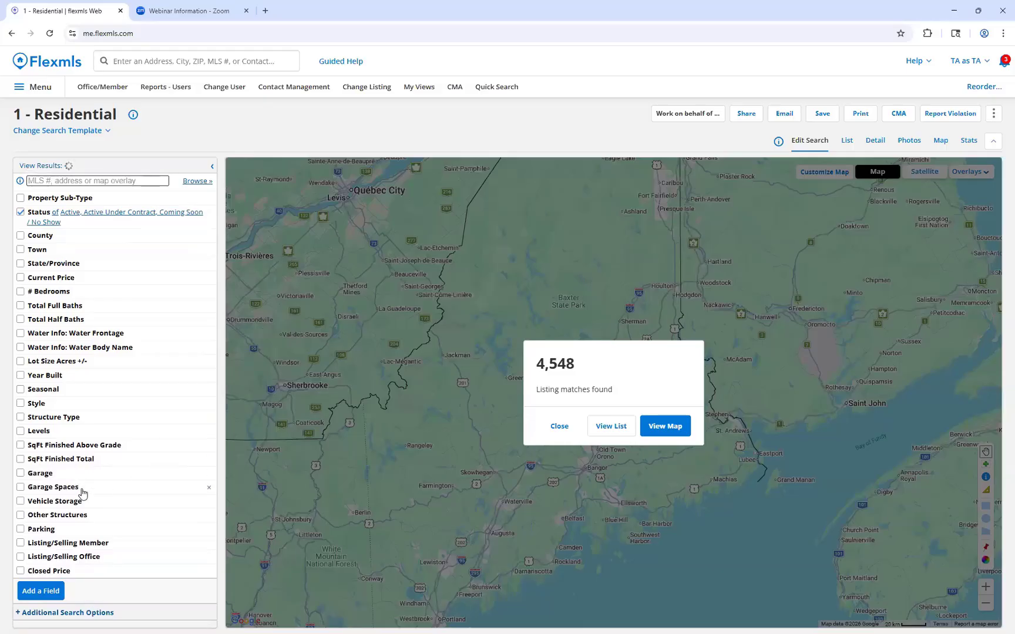
Remove the Garage Spaces, Vehicle Storage, Other Structures and Parking fields from the search criteria
click(208, 489)
click(207, 489)
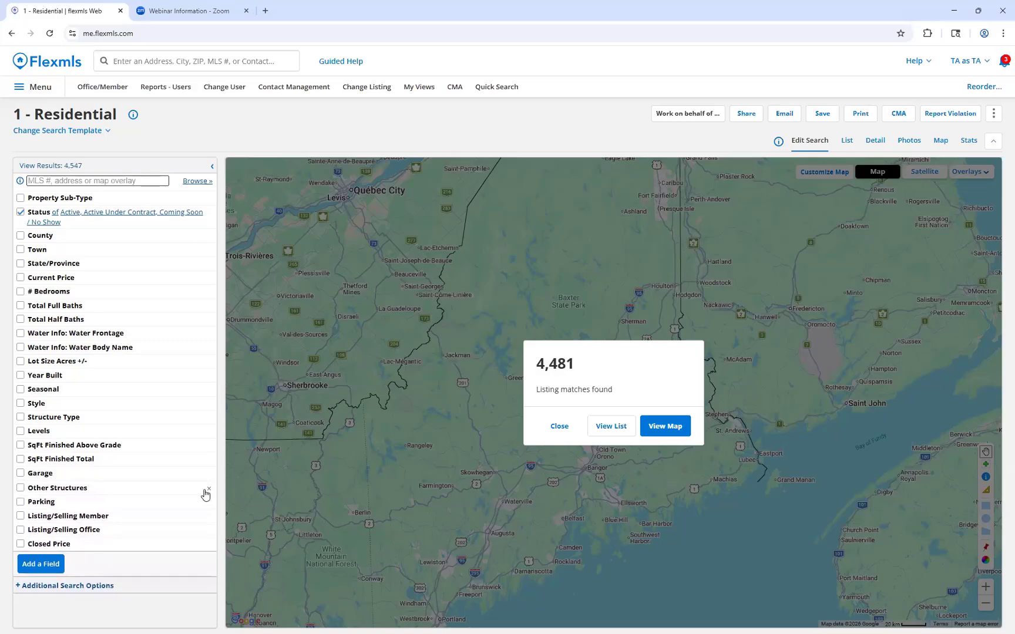
click(209, 489)
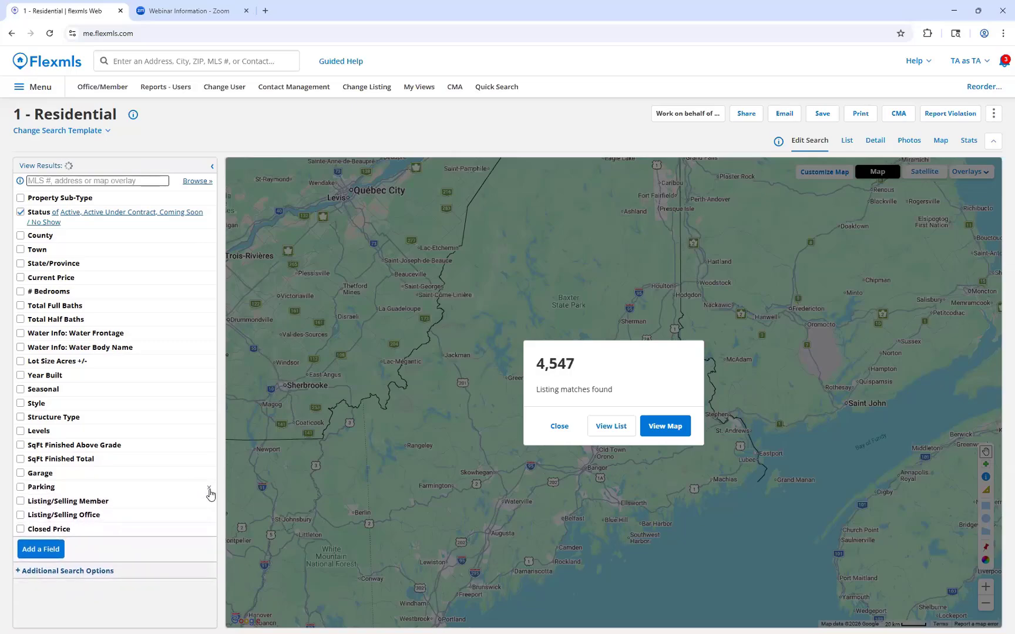
click(209, 489)
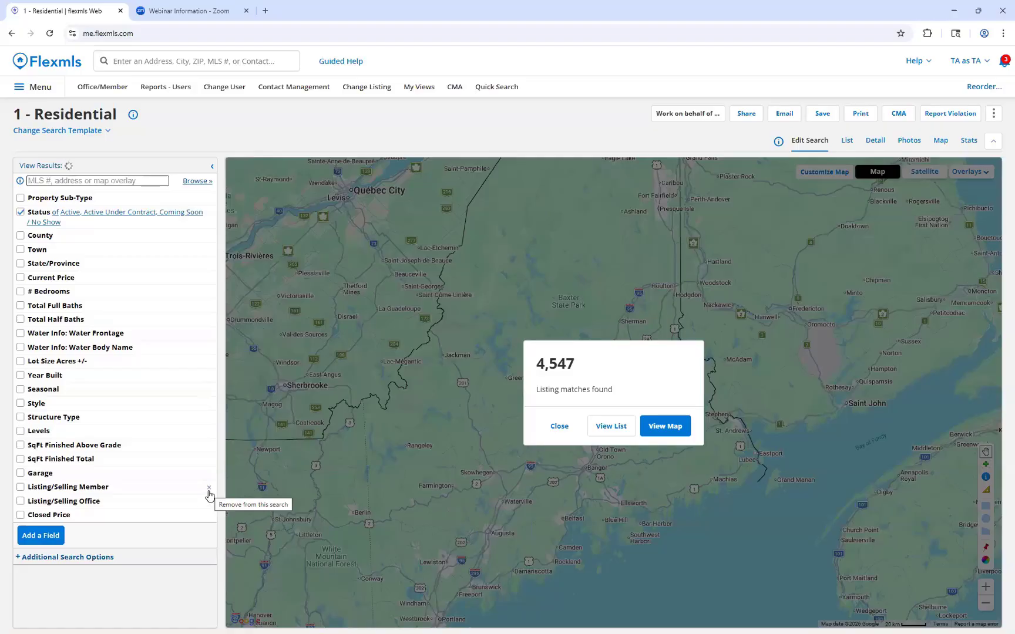
Remove the Listing/Selling Member, Listing/Selling Office and State/Province fields from the search criteria
click(178, 479)
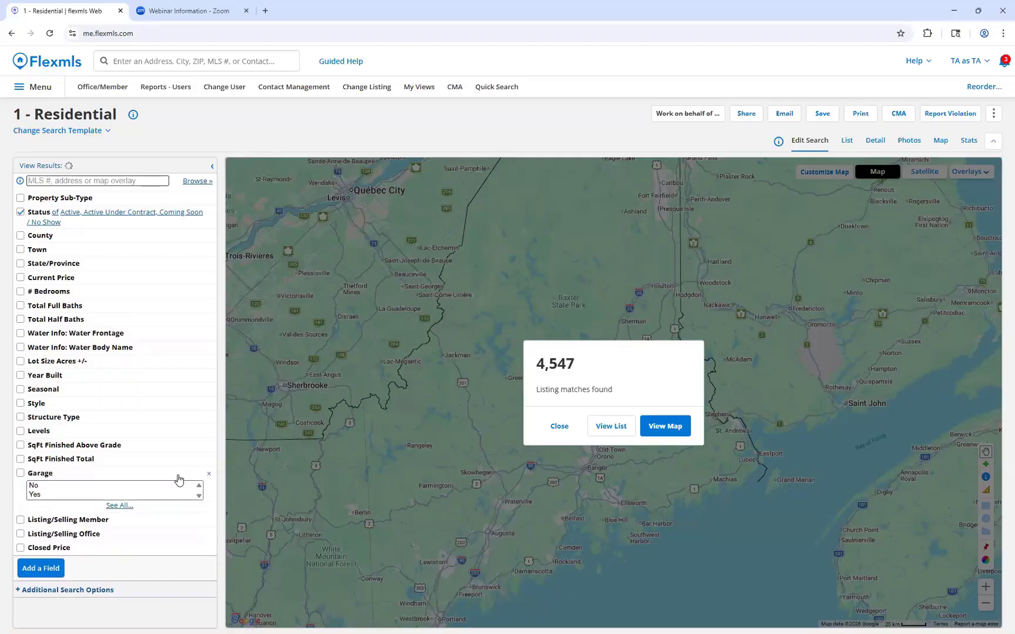
click(179, 479)
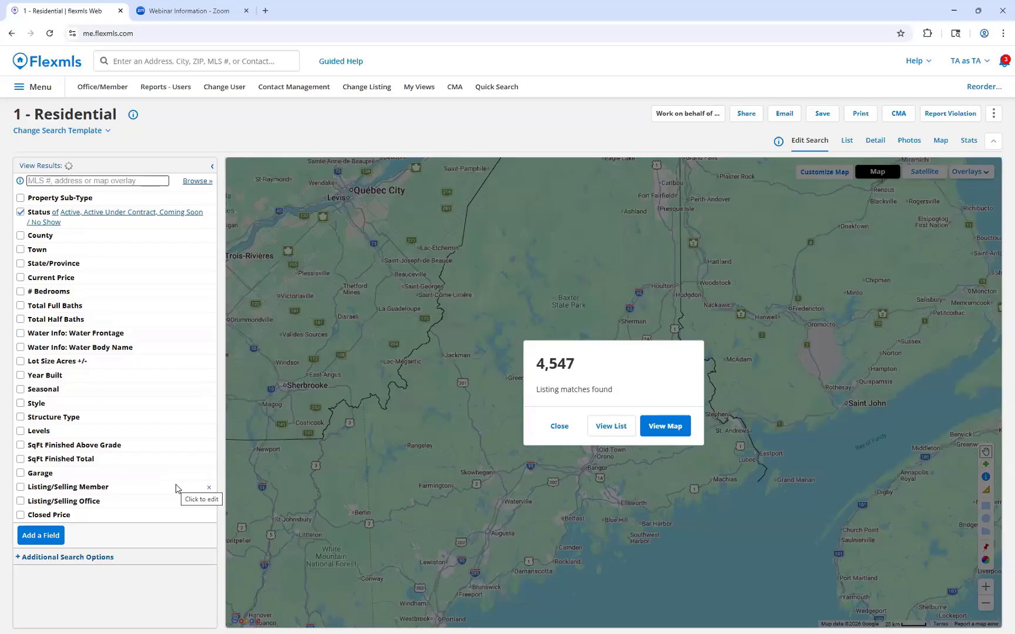
click(209, 488)
click(208, 488)
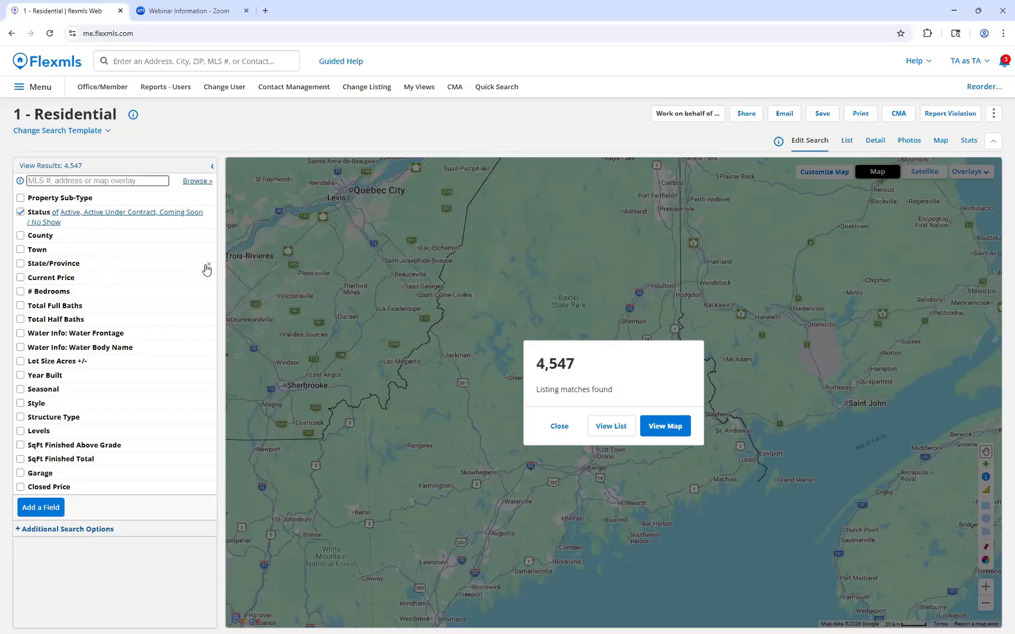
click(209, 266)
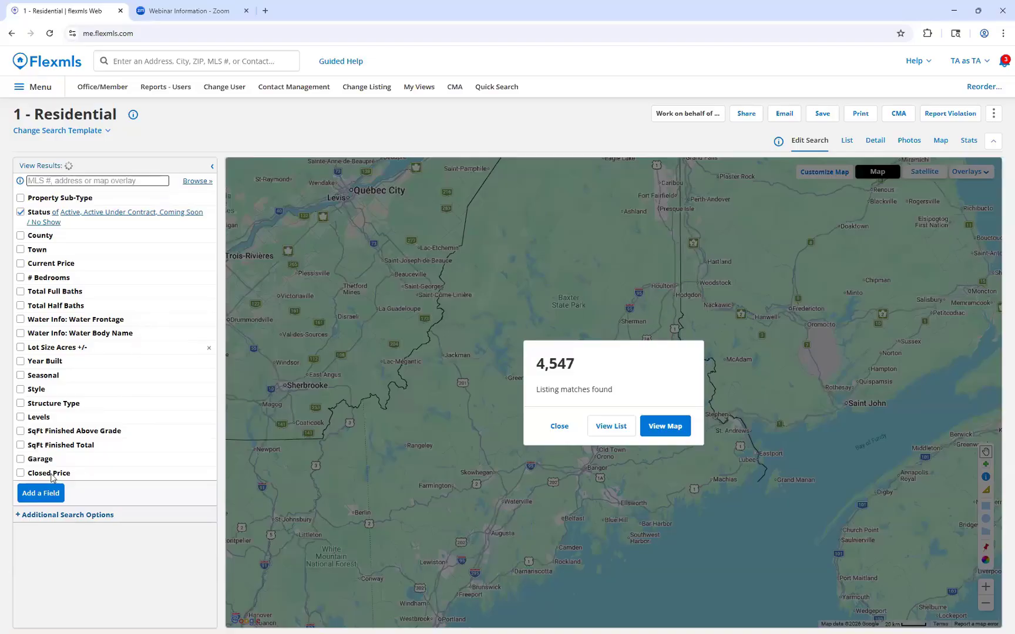
Look up additional fields matching "water" and add the whole Water Body Type group to the search criteria
click(41, 499)
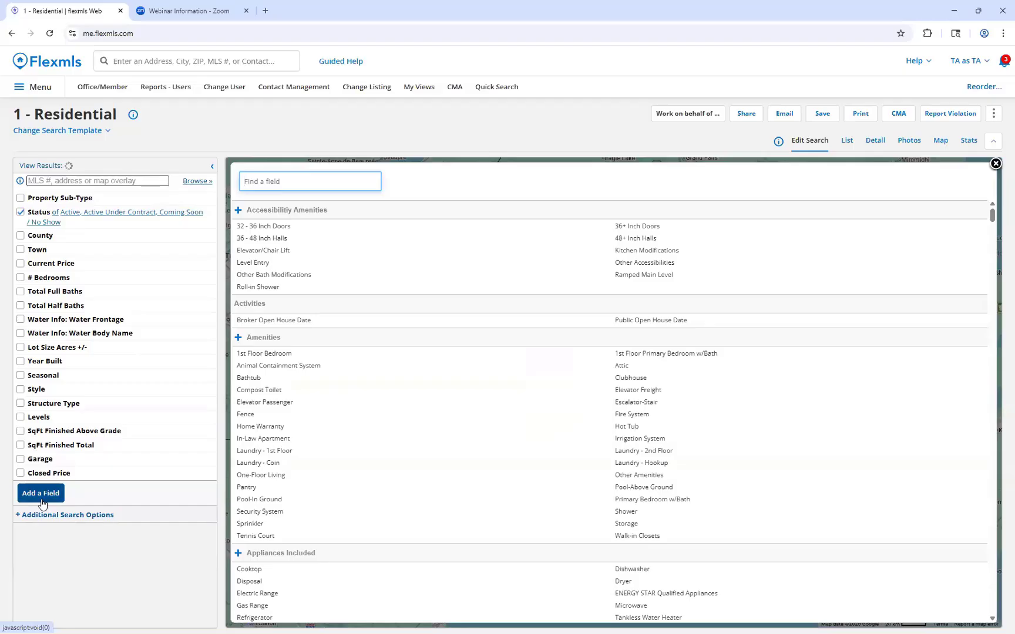
text(water)
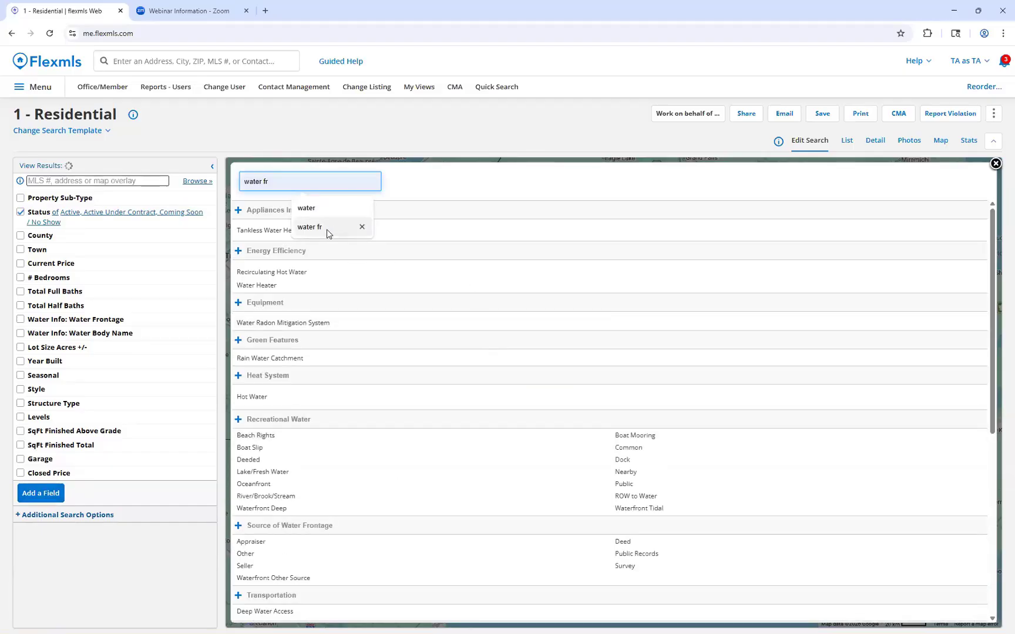
click(468, 195)
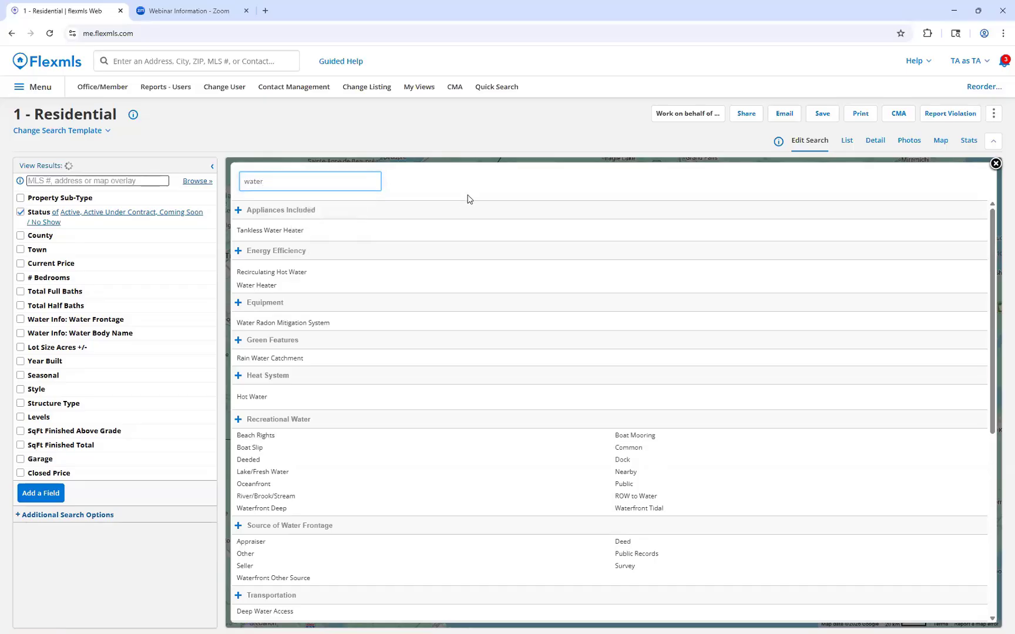
scroll(492, 262, down, 3)
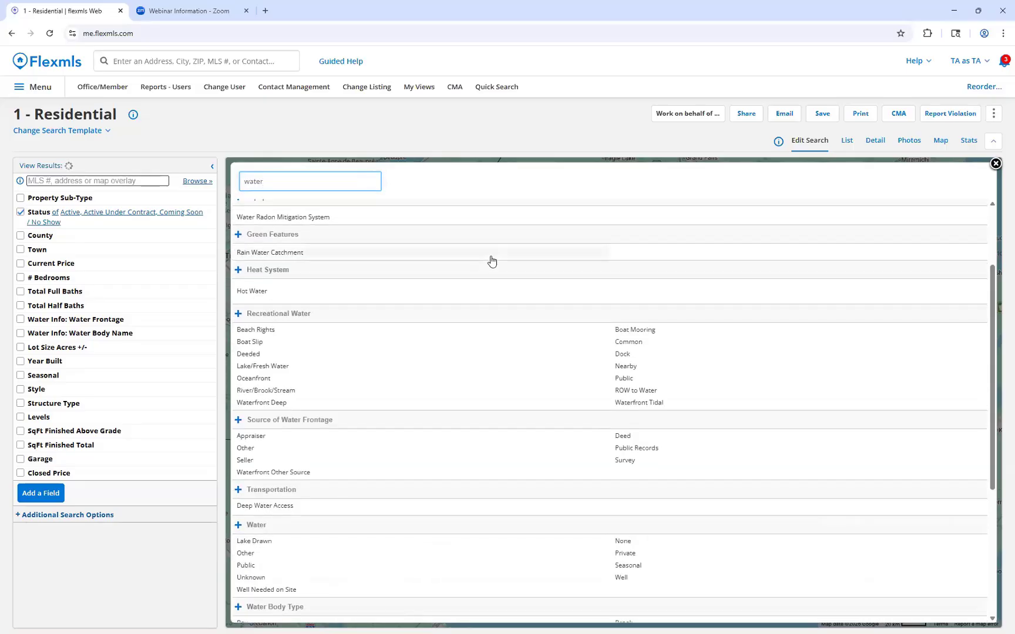
scroll(495, 259, down, 2)
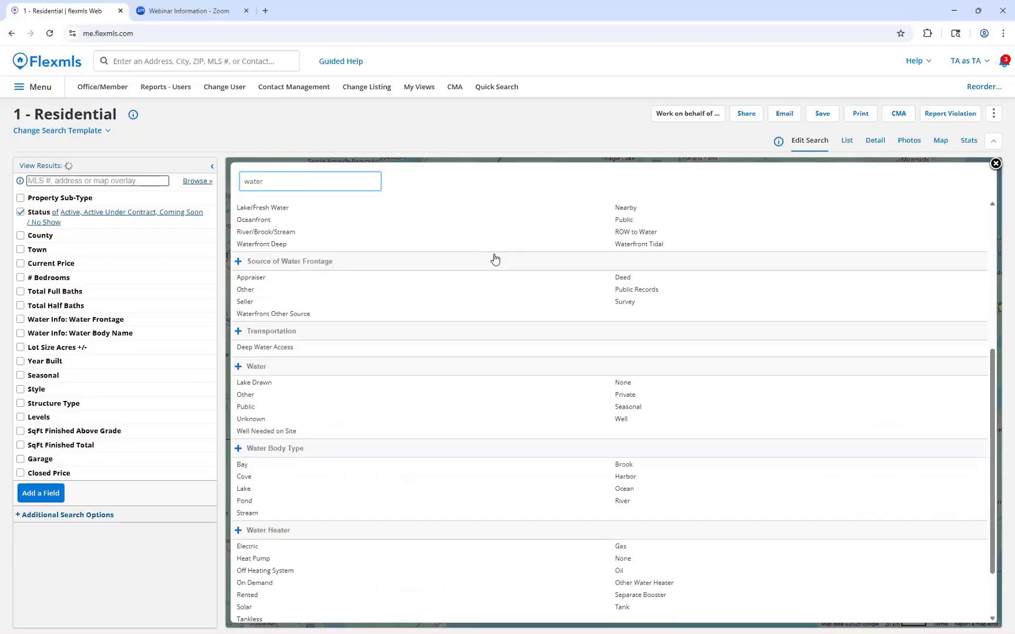
scroll(494, 259, down, 1)
scroll(495, 259, up, 6)
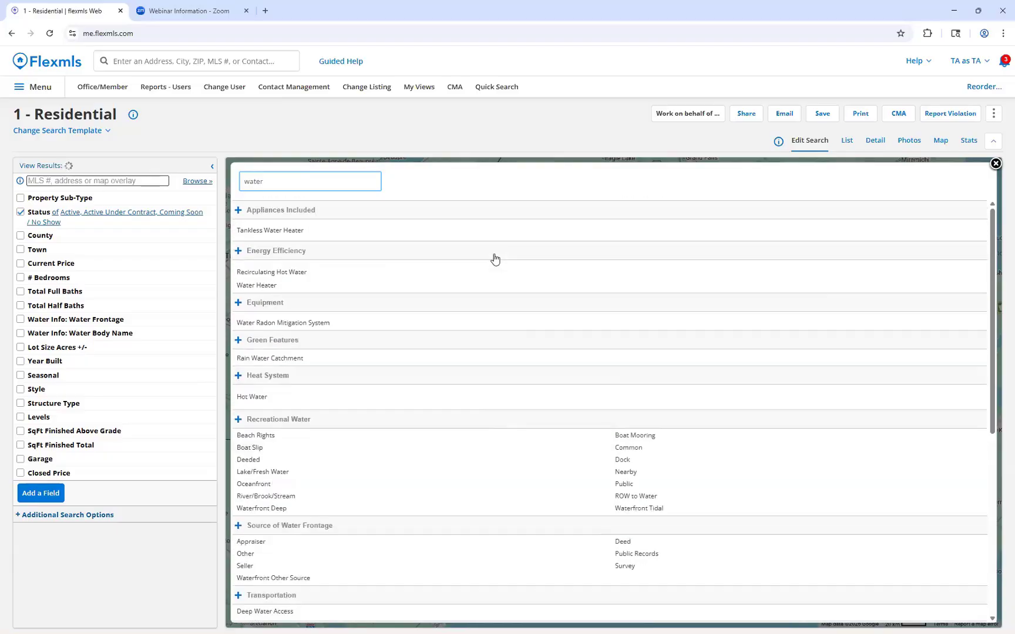
scroll(456, 240, down, 1)
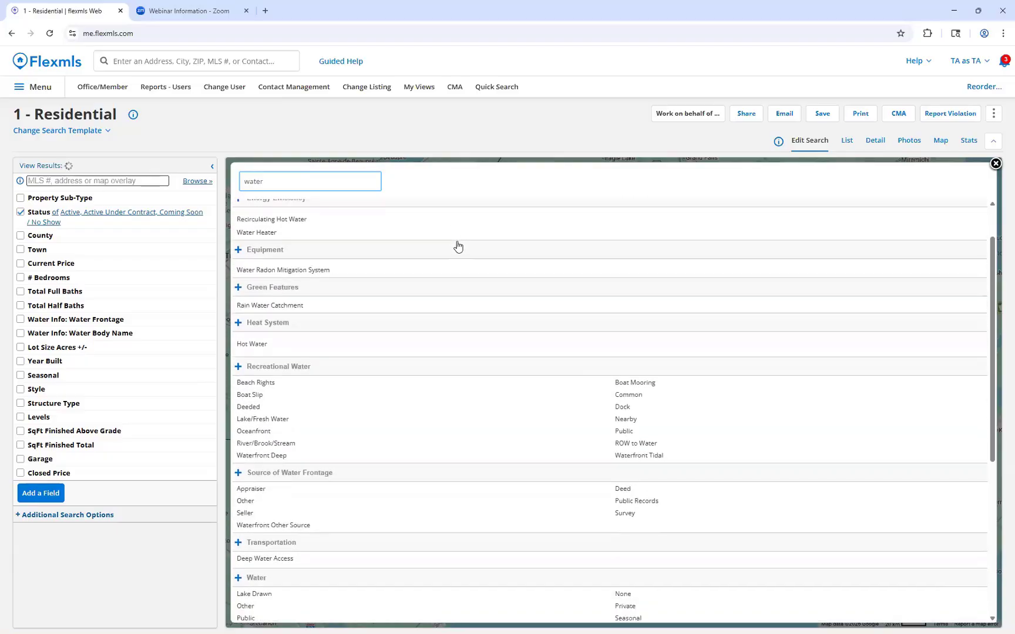
scroll(459, 247, up, 1)
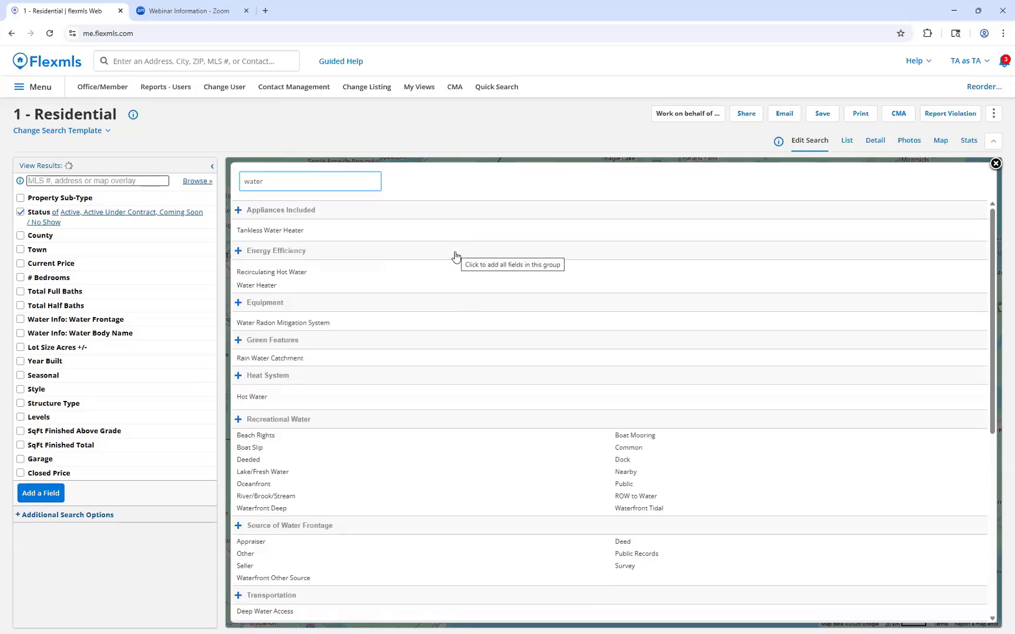
scroll(456, 258, down, 2)
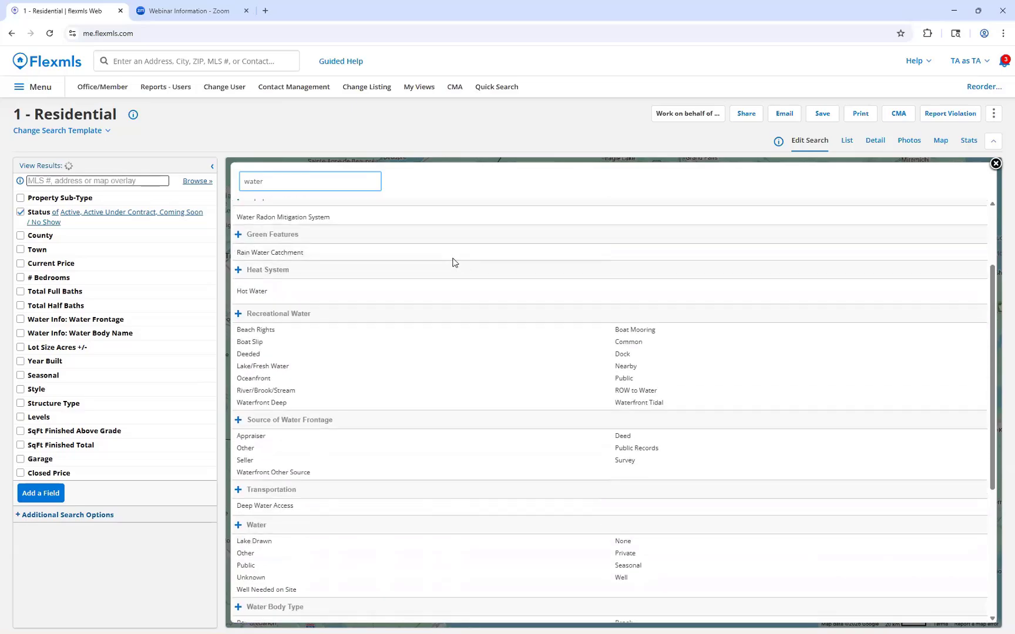
scroll(452, 264, down, 4)
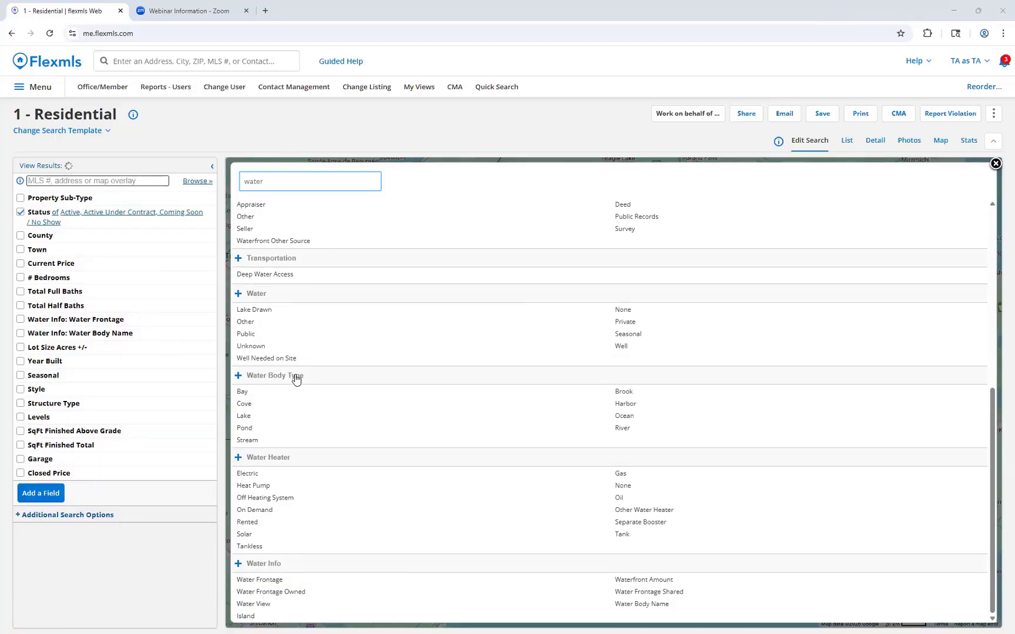
click(238, 377)
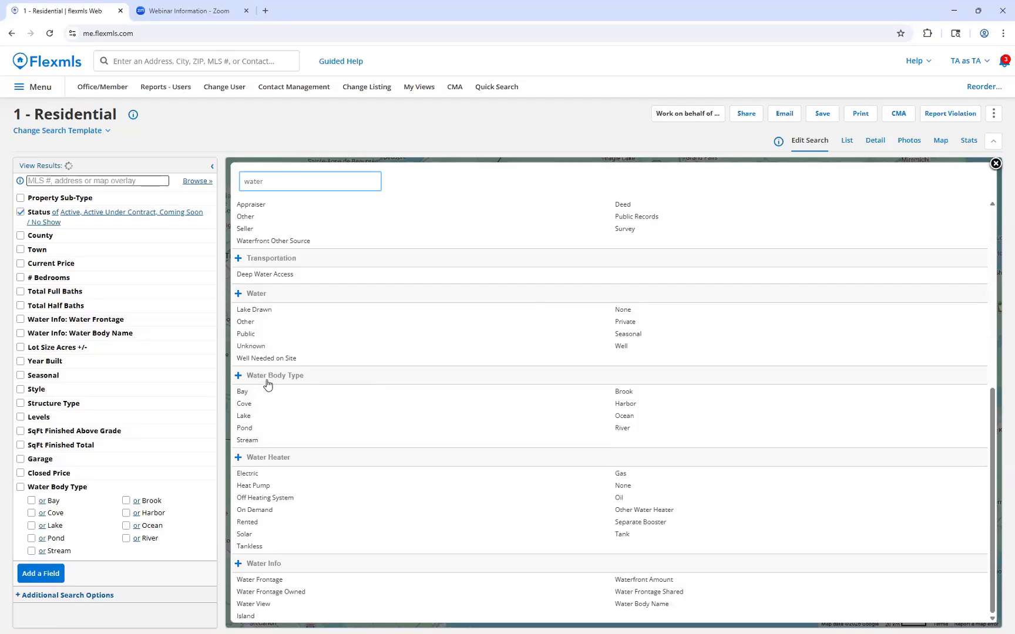
Try Brook as the Water Body Type filter and clear that choice again
click(125, 501)
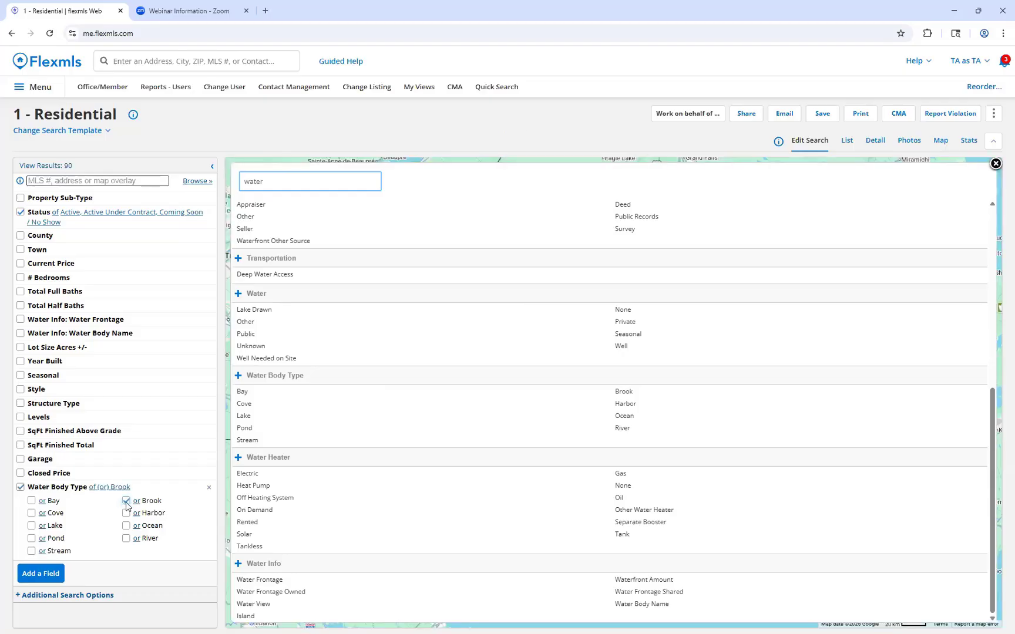
click(126, 502)
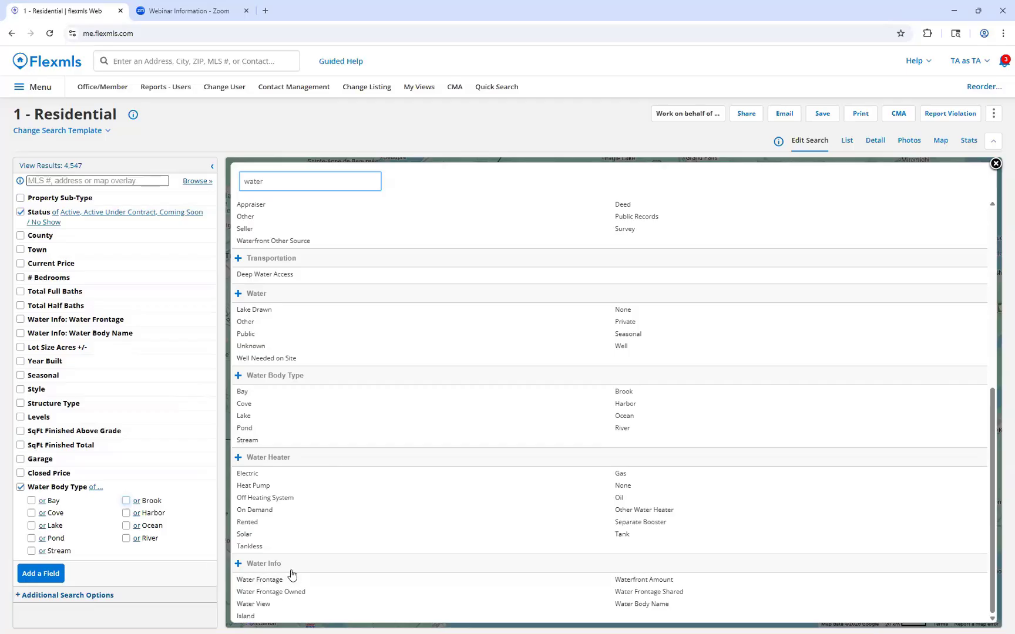
Add the Waterfront Amount, Water Frontage Owned and Water Frontage Shared fields to the search criteria and close the field list
click(127, 323)
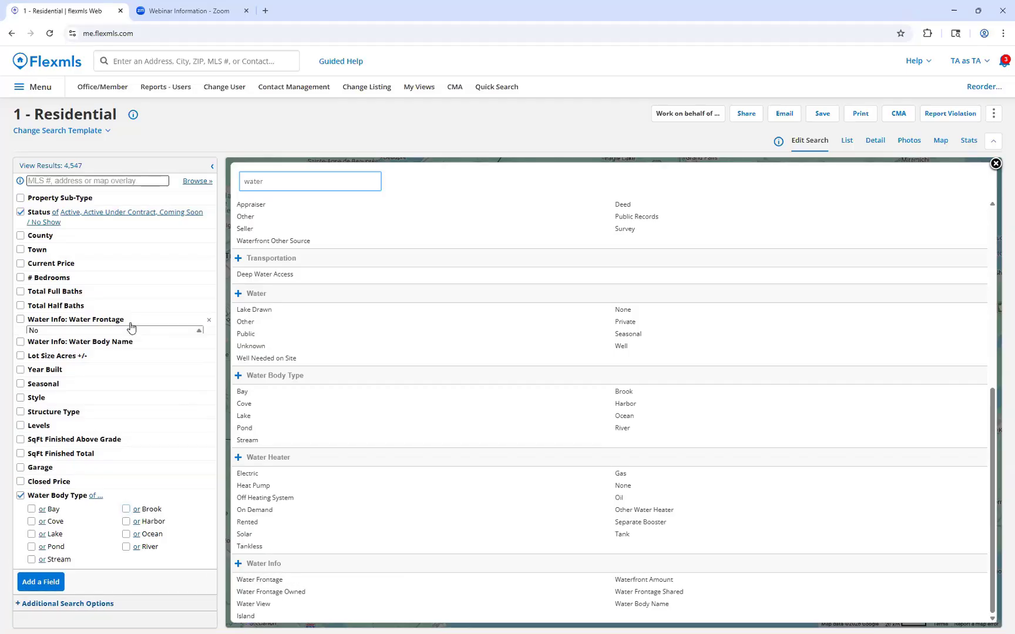
click(133, 322)
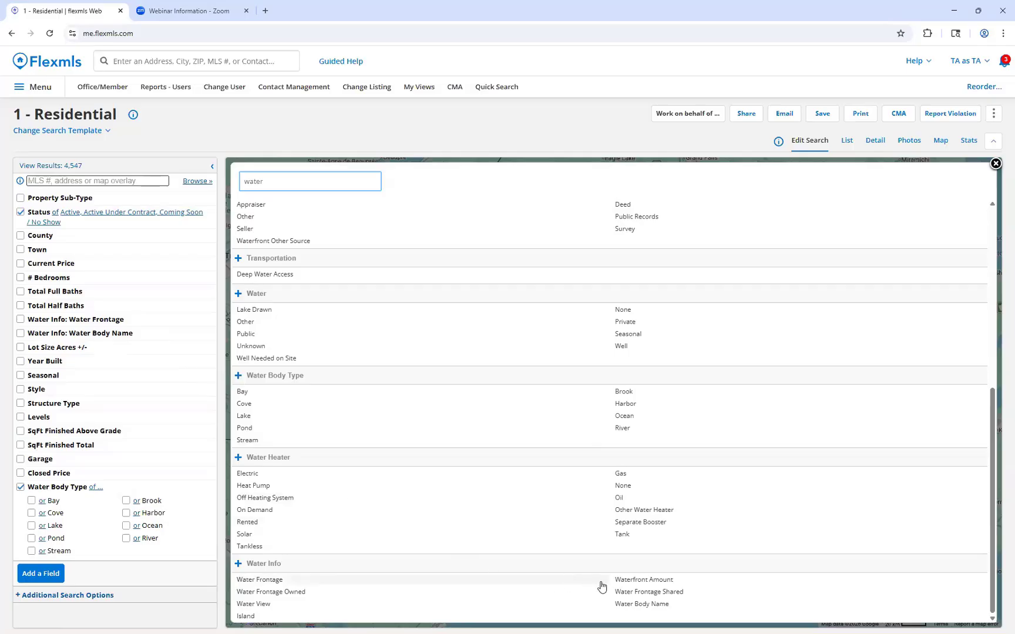
click(619, 581)
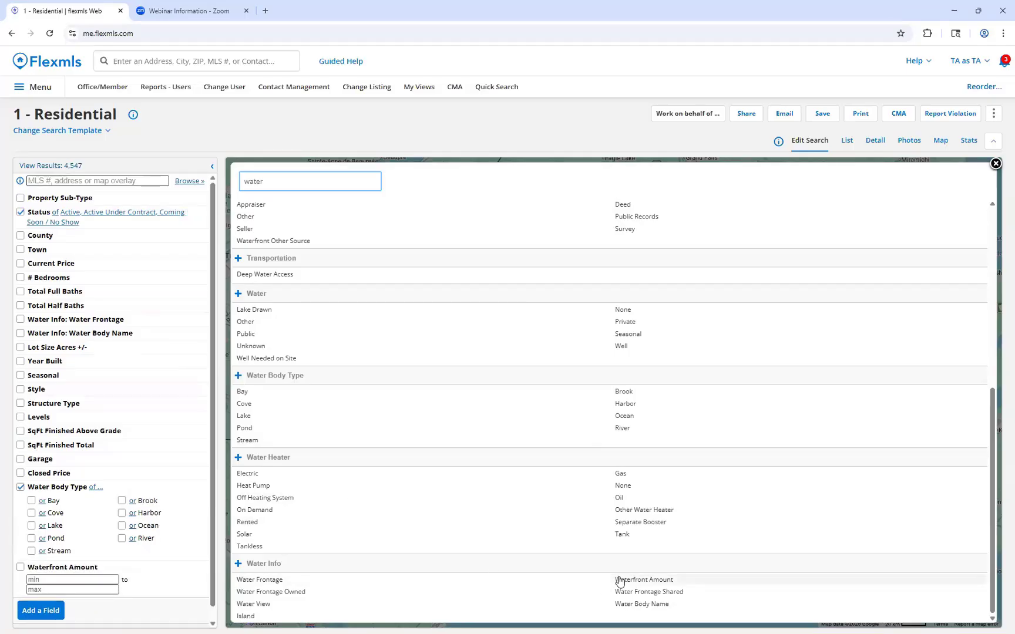
click(343, 593)
scroll(126, 523, down, 2)
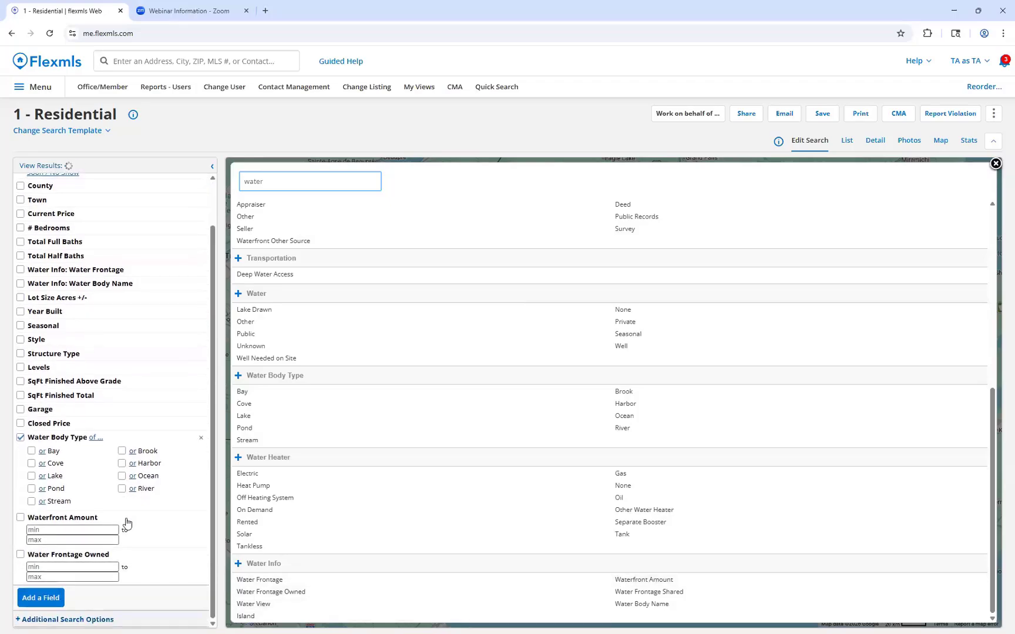
click(664, 594)
scroll(151, 470, down, 1)
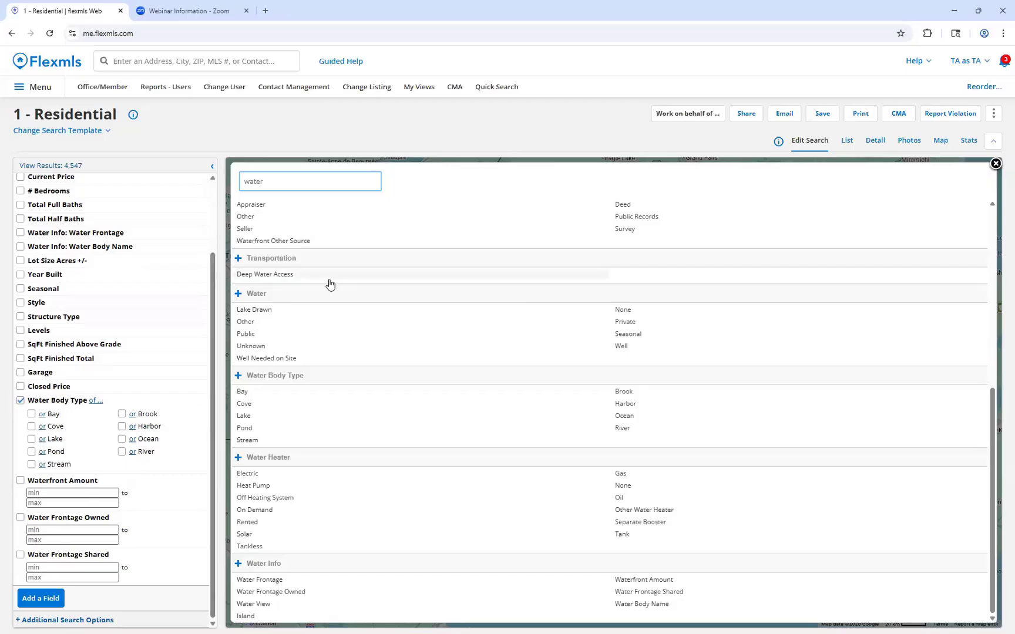
scroll(330, 284, up, 6)
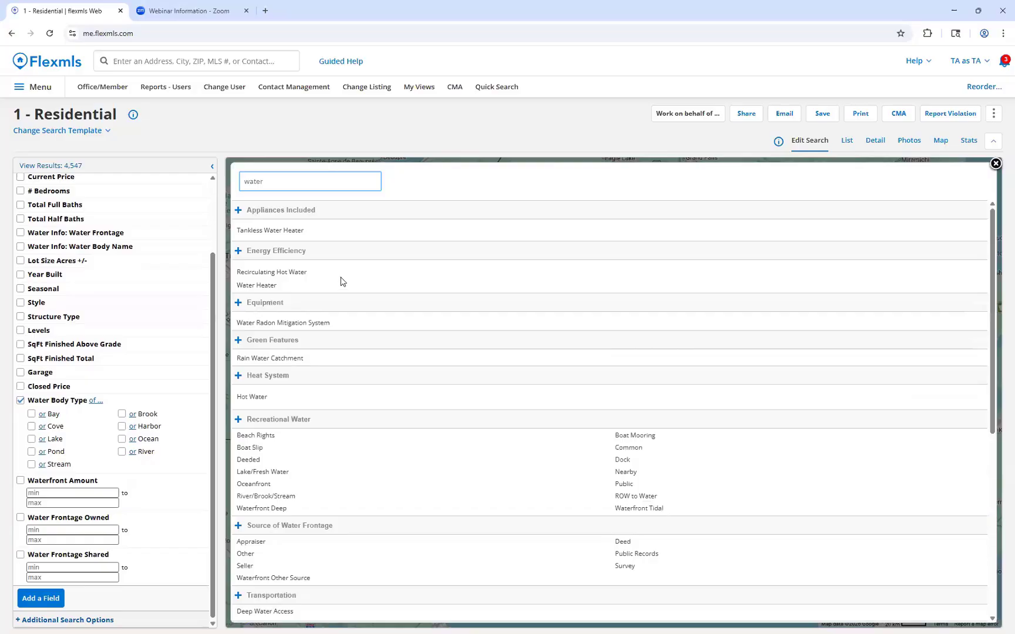
click(995, 164)
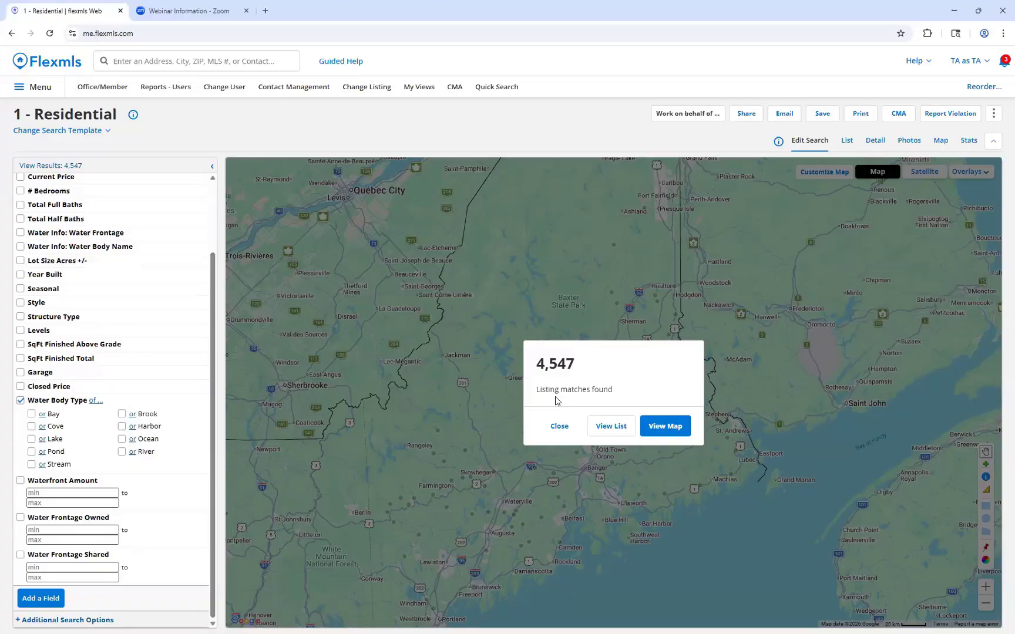
click(560, 426)
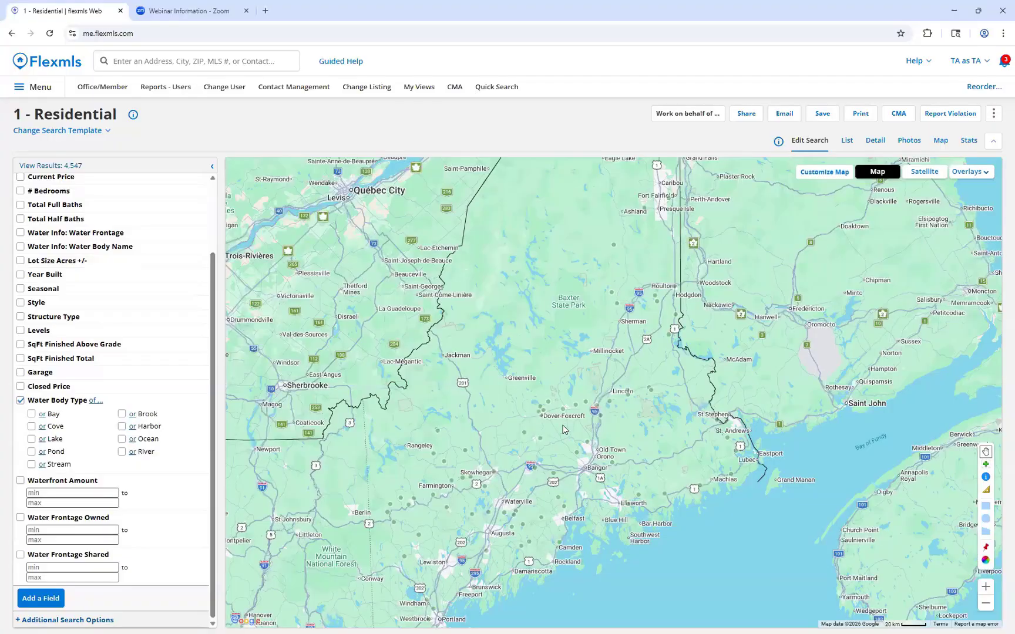
Collapse the Water Body Type, Waterfront Amount, Water Frontage Owned and Water Frontage Shared fields in the search criteria
click(132, 404)
click(163, 485)
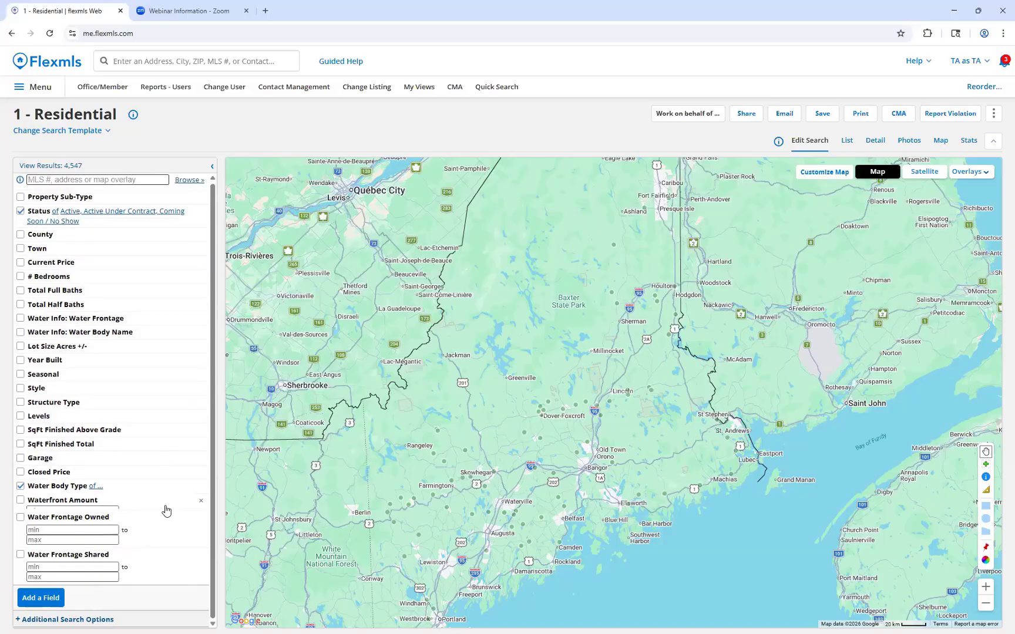
click(165, 517)
click(162, 531)
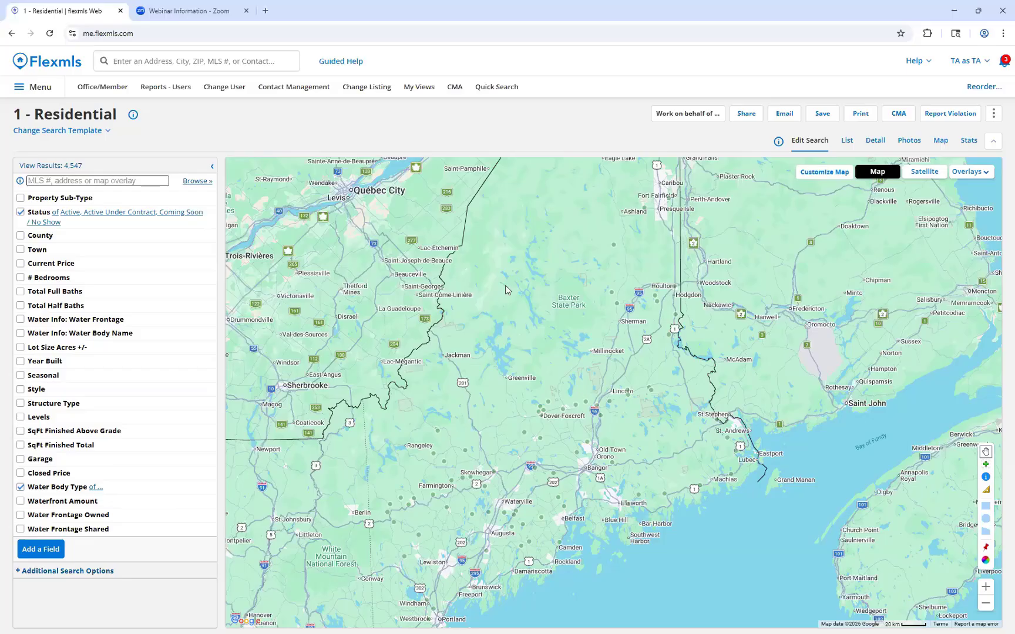
Save the customized criteria as a new quick search template named "0 - Waterfront"
click(827, 116)
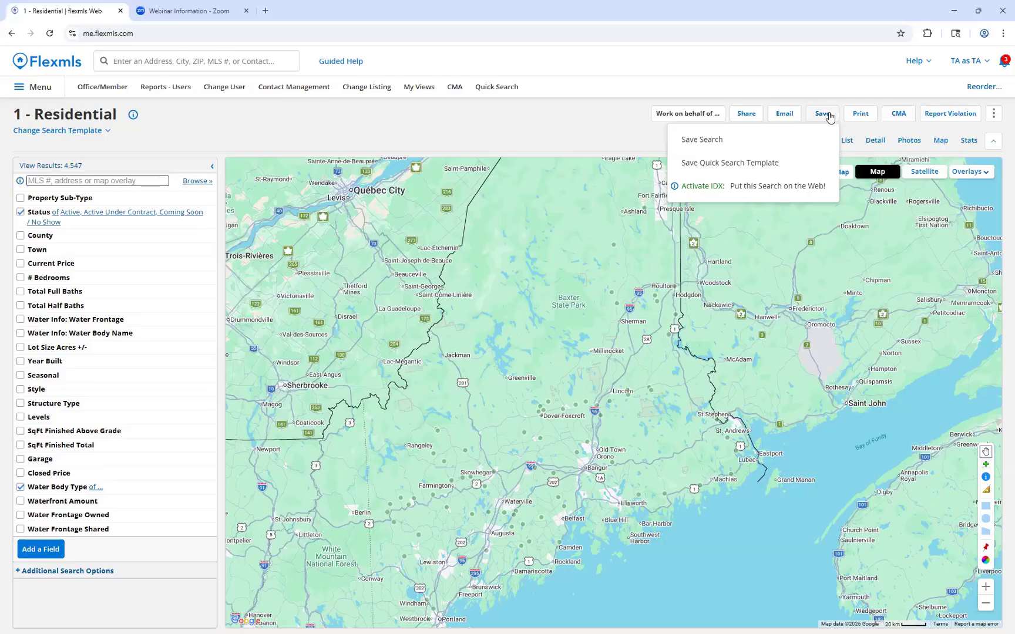
click(788, 166)
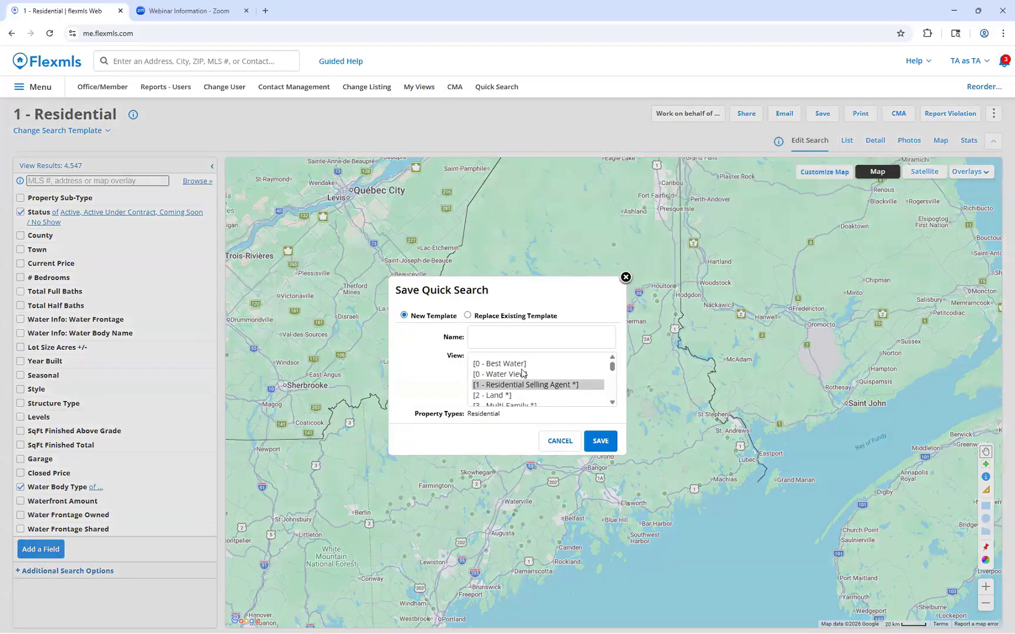
click(510, 332)
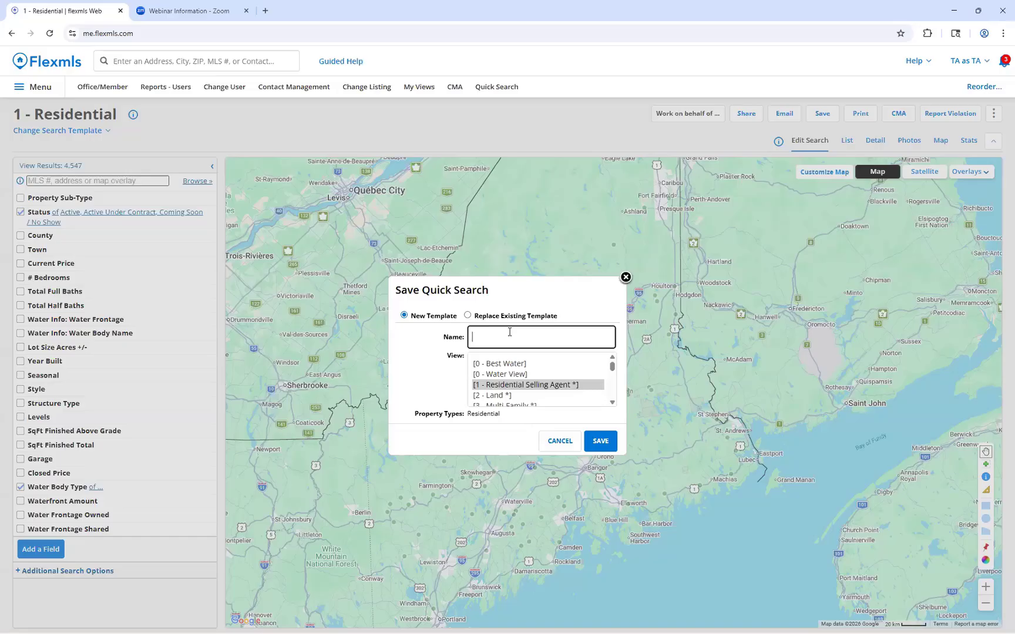
text(0)
text(-)
text(Waterfront)
click(596, 440)
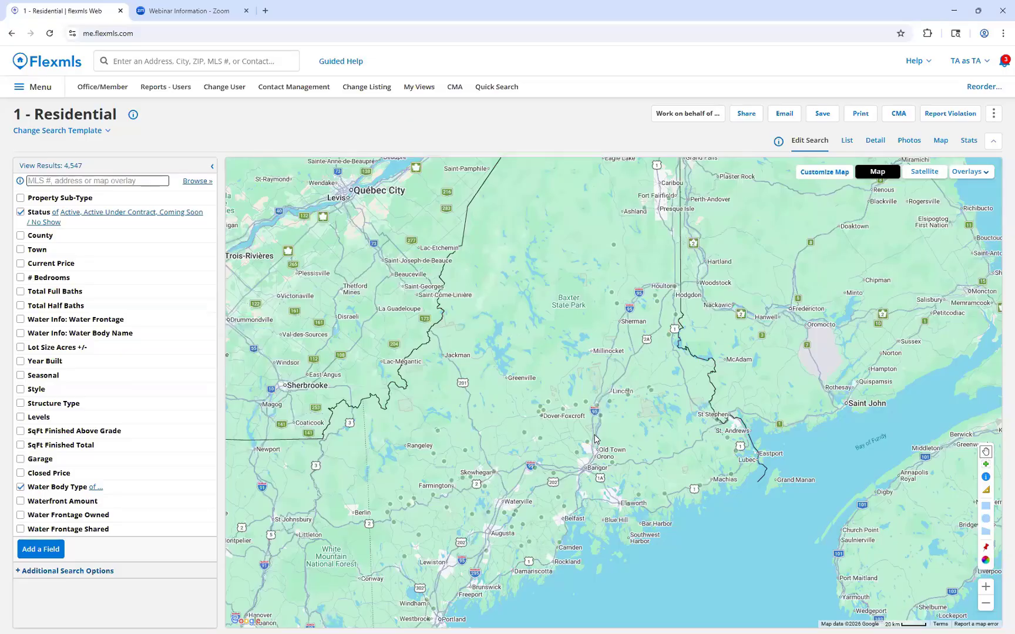
Return to the dashboard, start a new quick search and load the 0 - Waterfront template
click(108, 133)
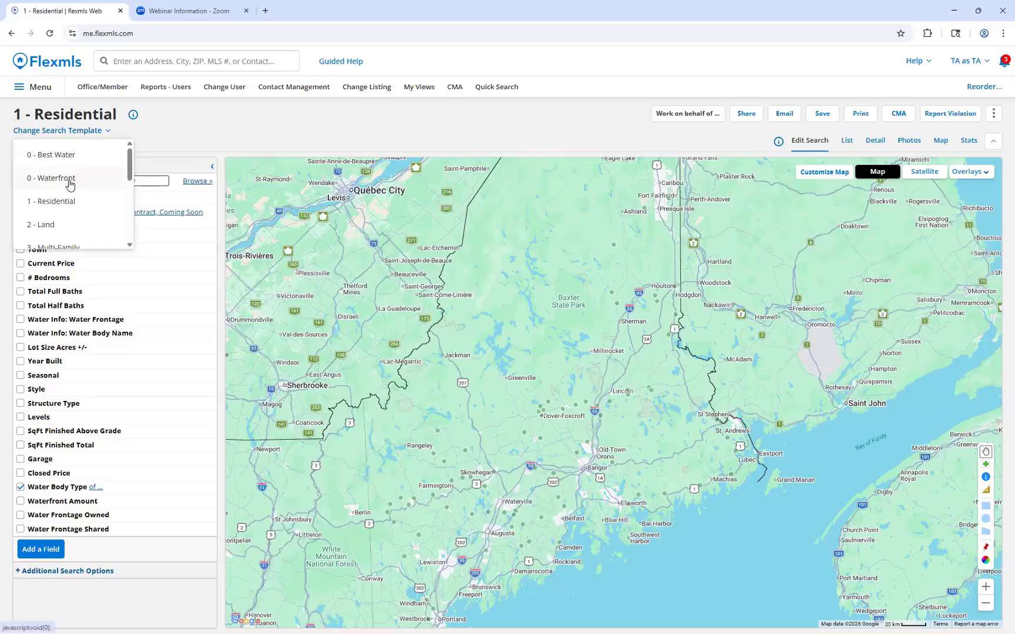
click(50, 63)
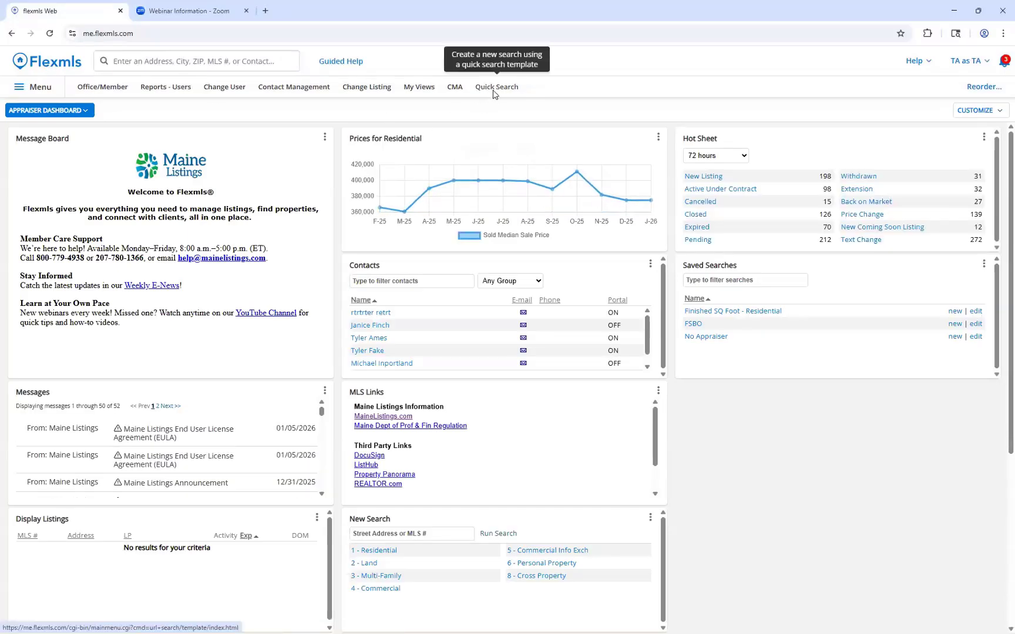
click(494, 88)
click(98, 131)
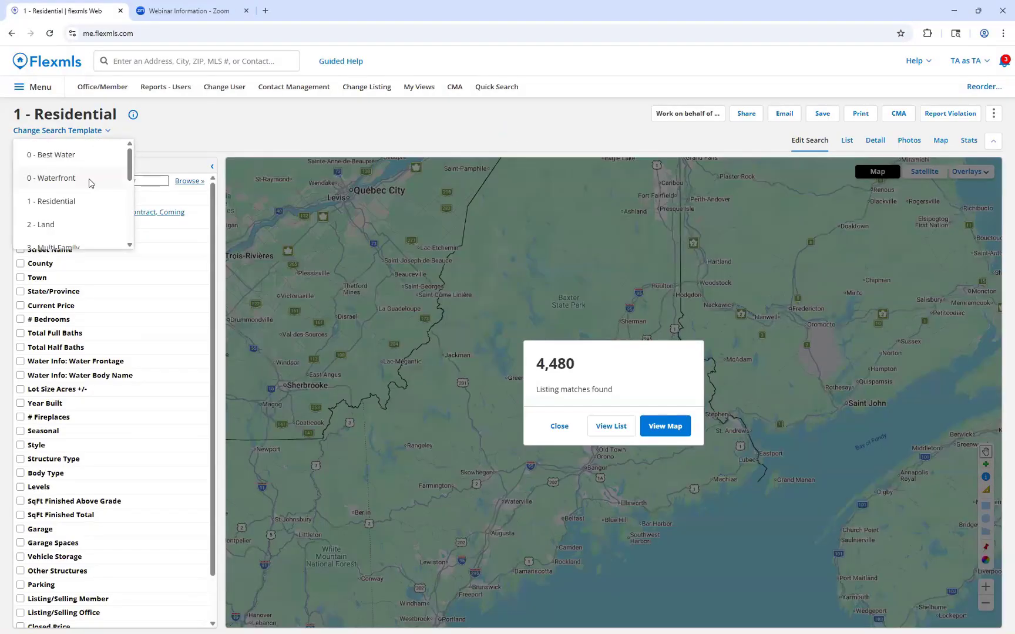
click(91, 178)
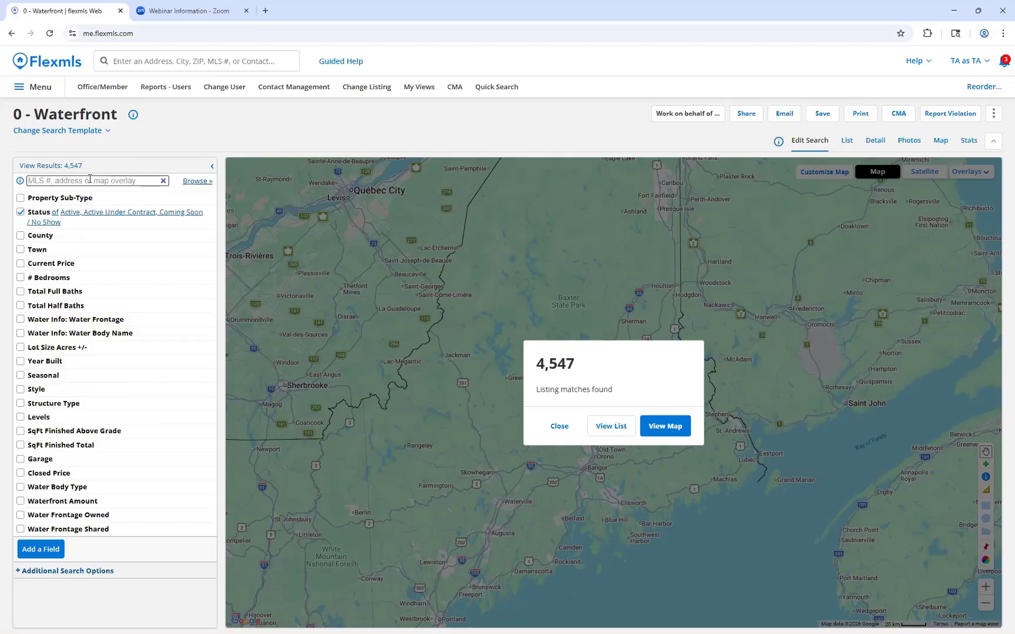
click(558, 428)
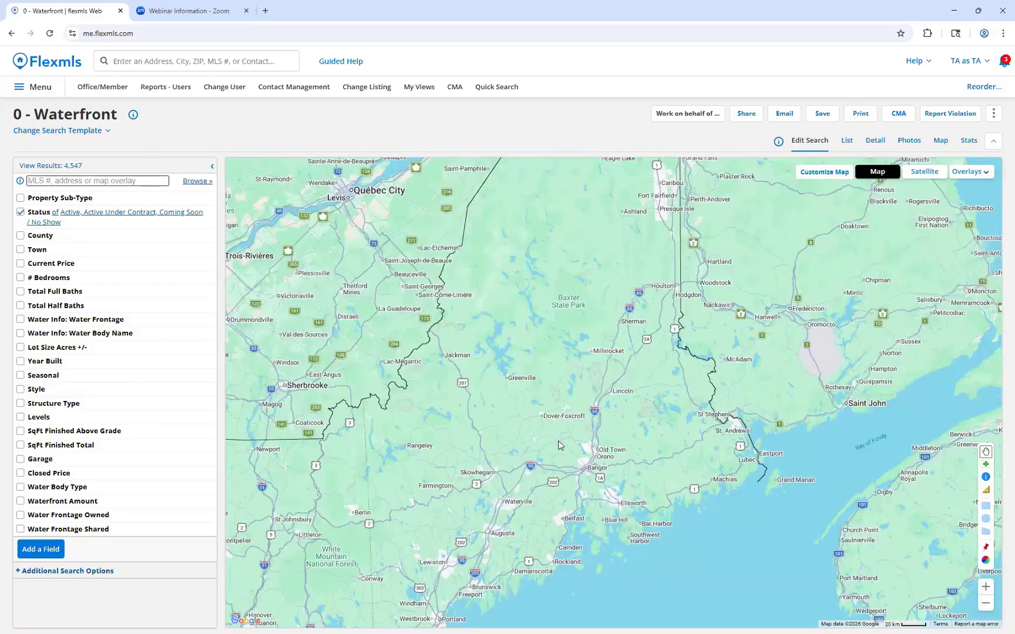
Limit the search to the Single Family Residence property sub-type and check the Status options
click(149, 200)
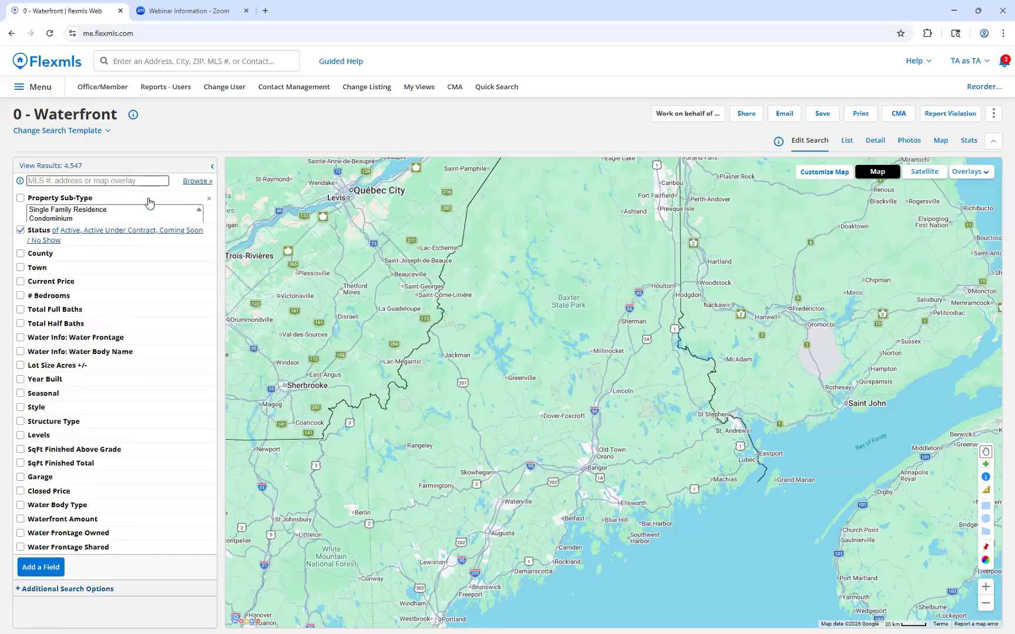
click(146, 211)
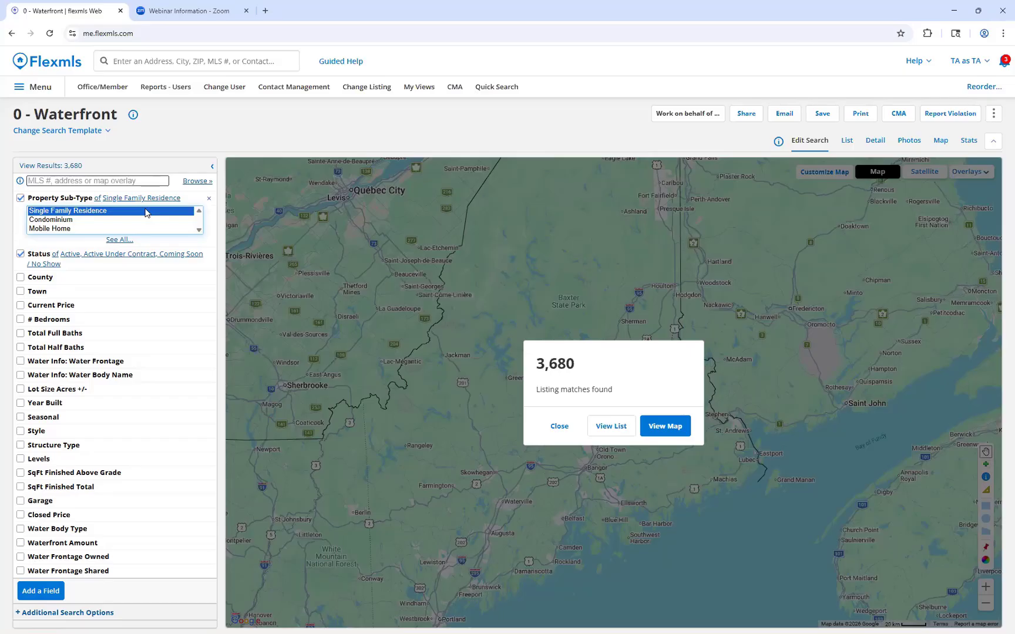
click(85, 269)
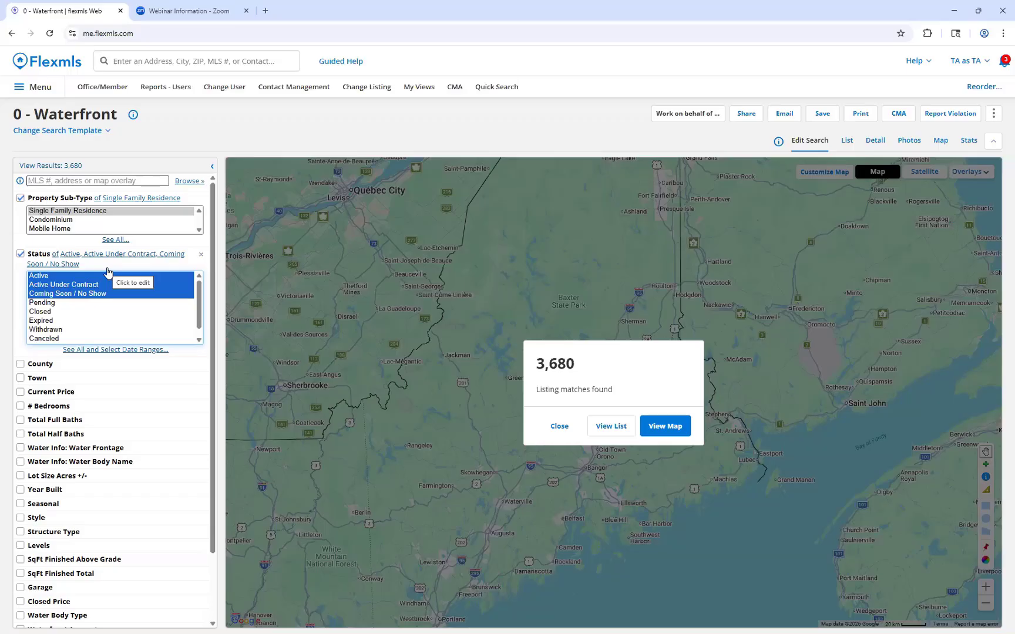
click(107, 269)
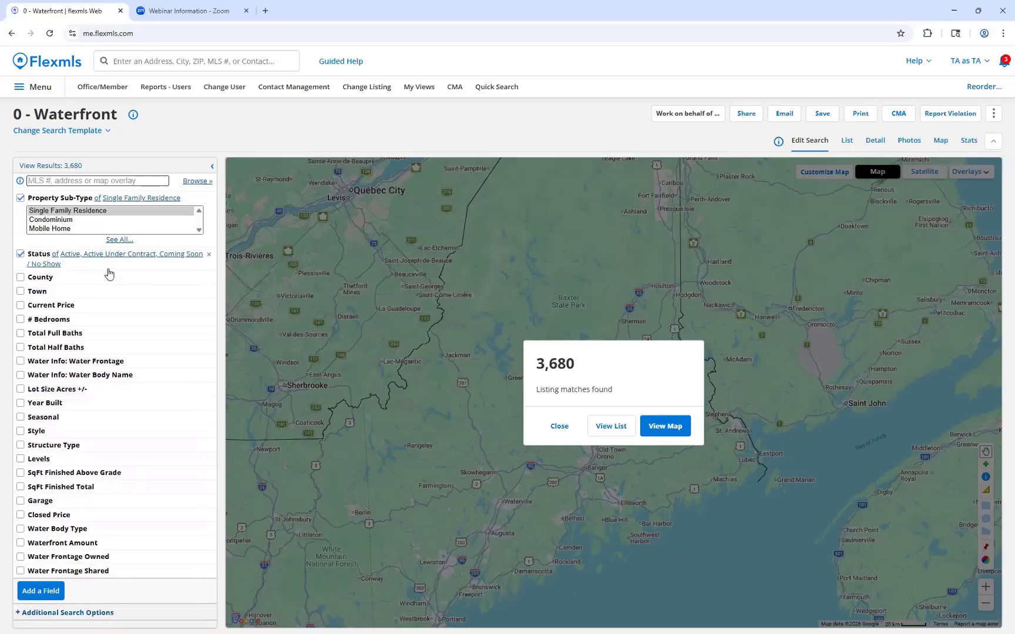
Restrict the Town criterion to Rangeley
click(94, 292)
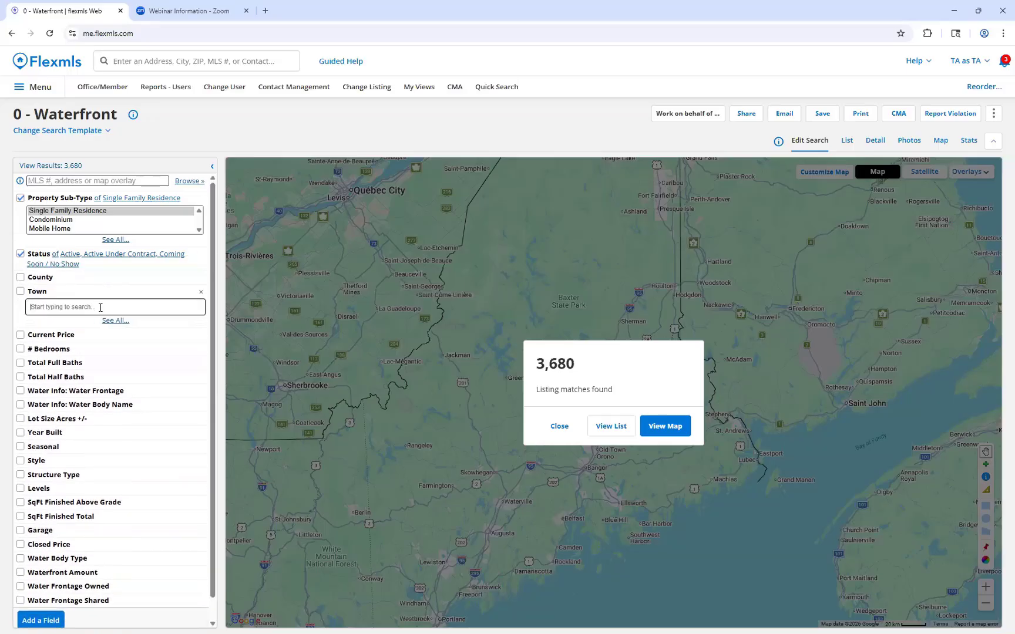
click(100, 307)
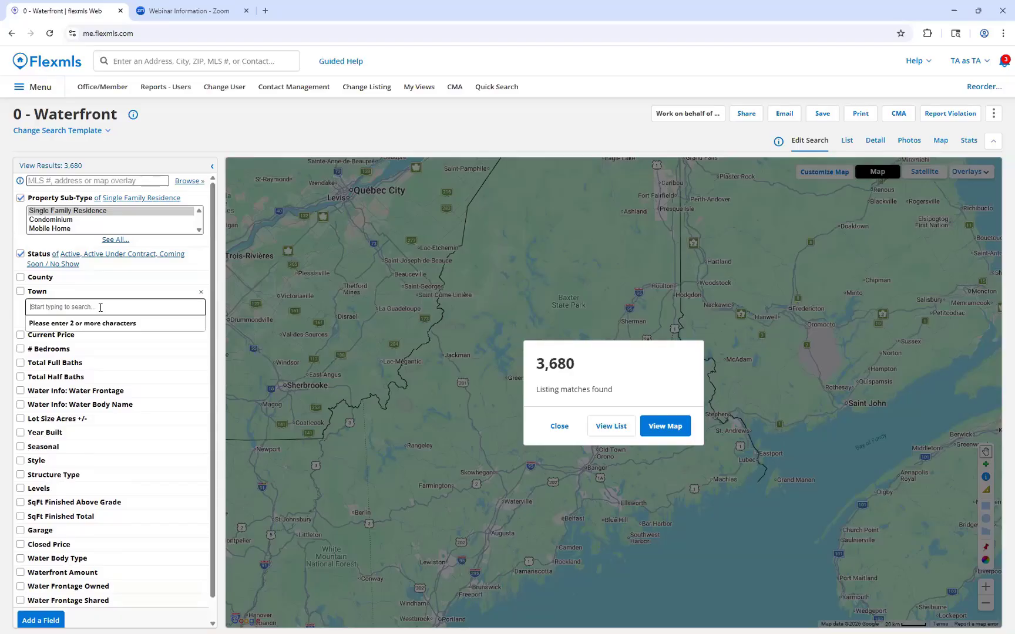
text(rang)
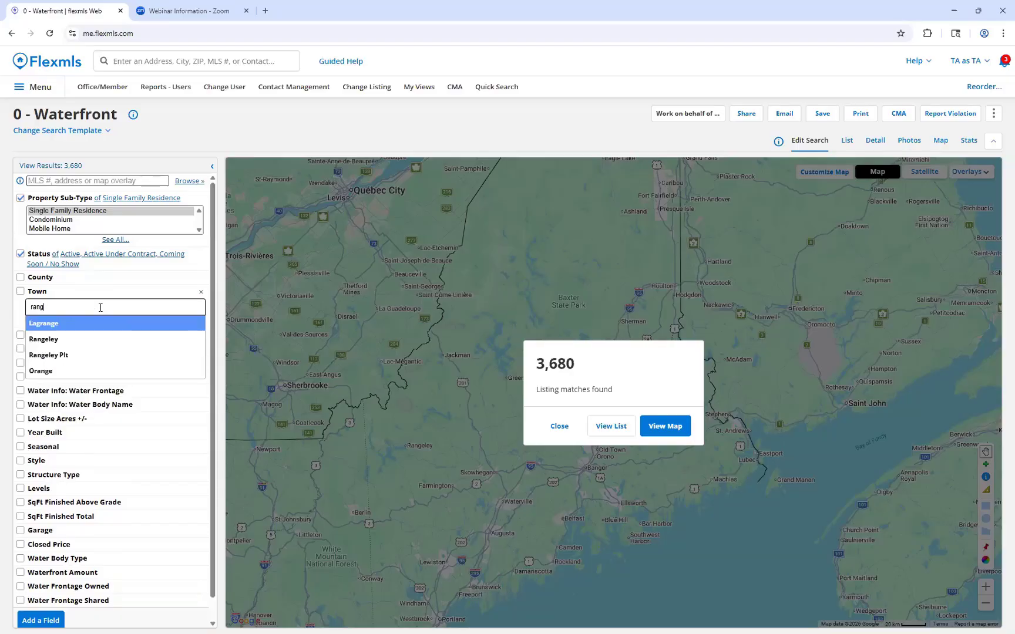
text(eley)
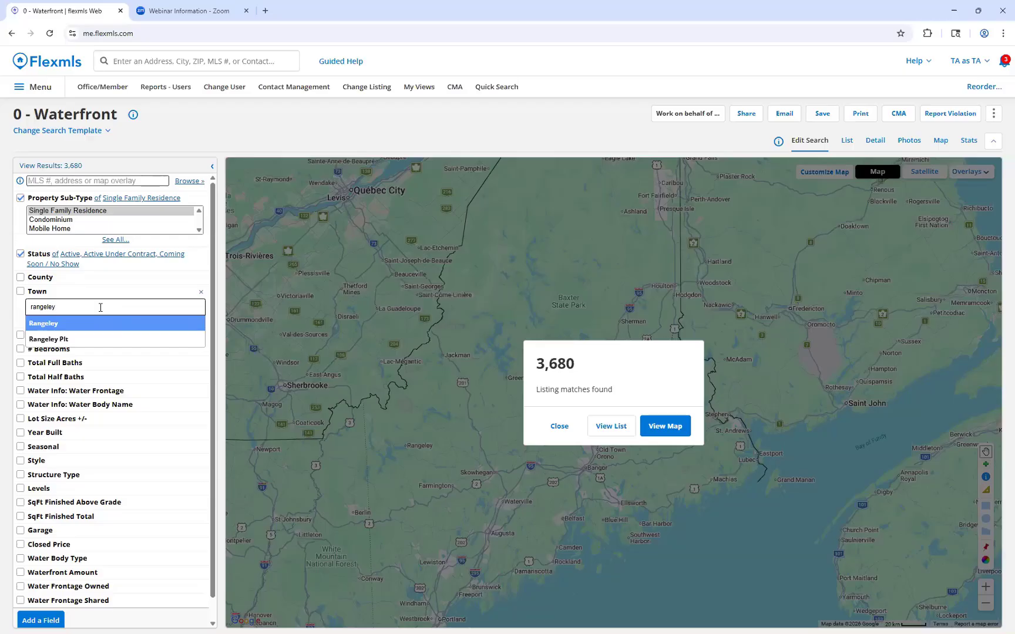
click(62, 324)
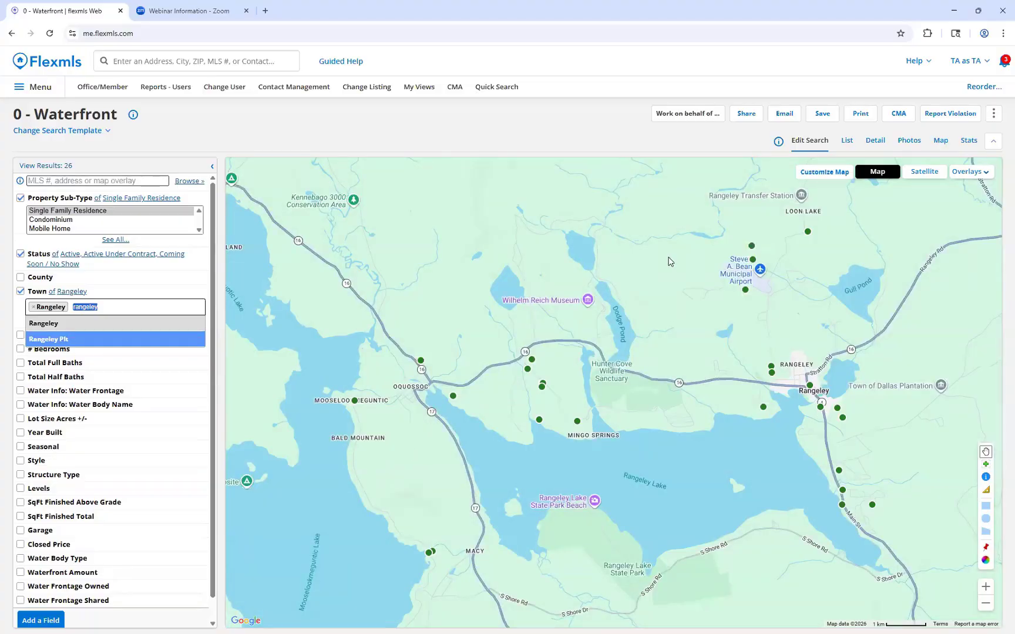
click(3, 339)
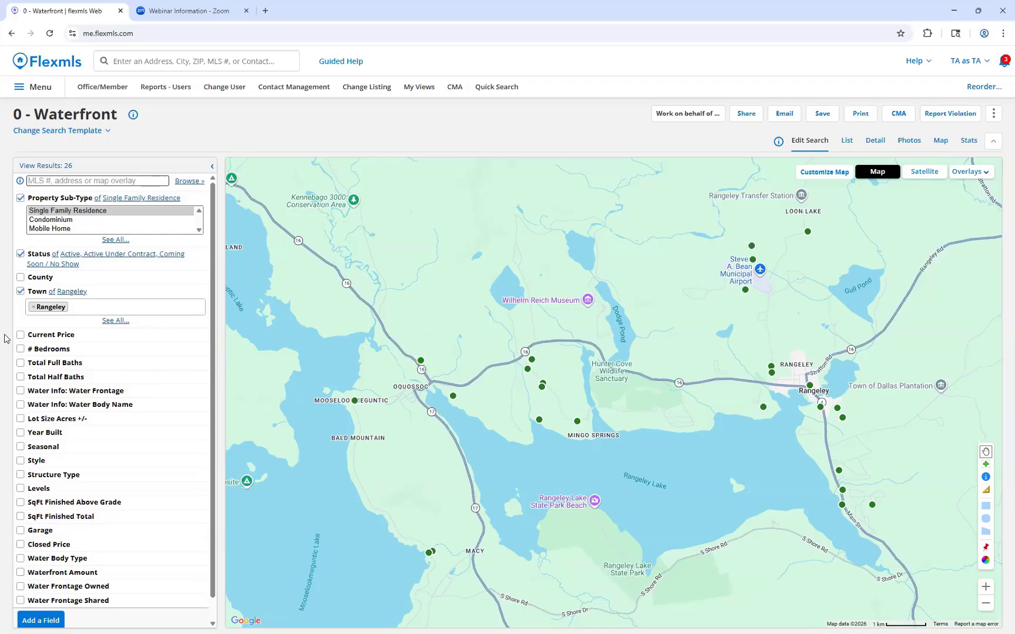
Filter for listings with Water Info: Water Frontage set to Yes and check the Waterfront Amount range options
click(122, 392)
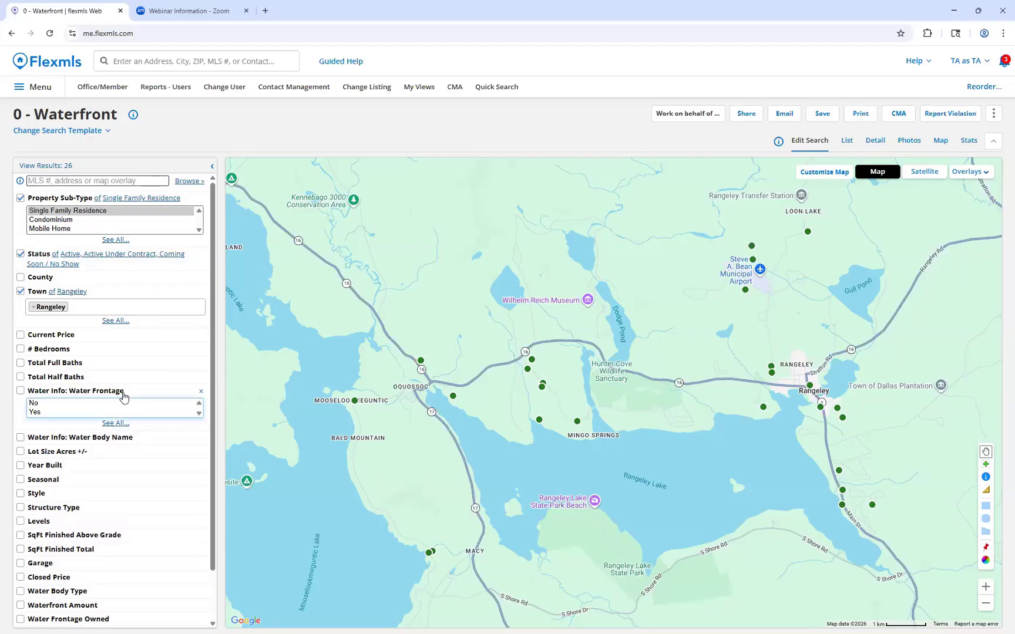
click(35, 411)
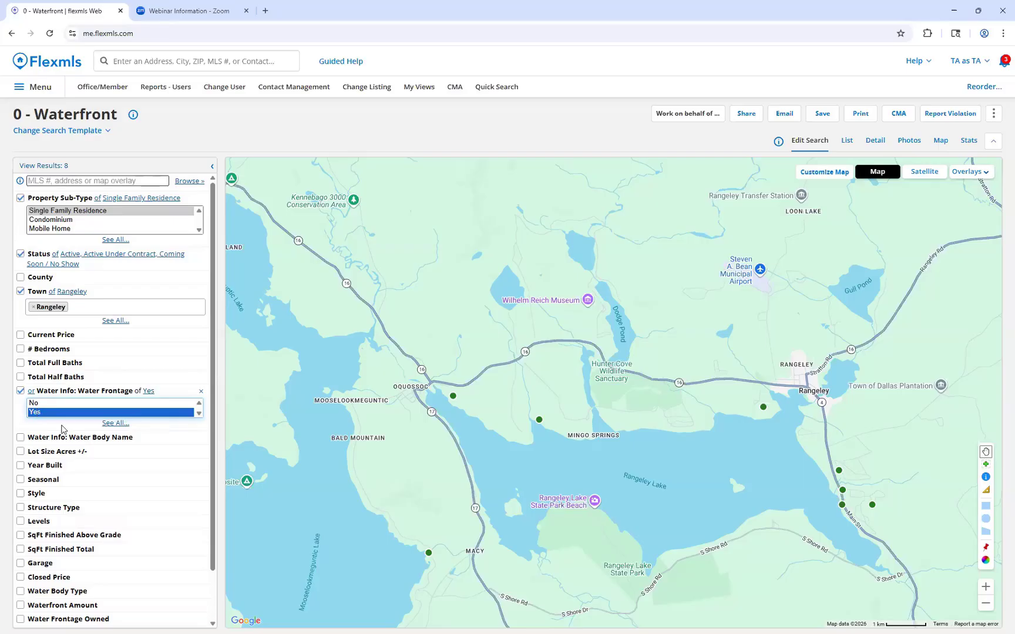
scroll(67, 429, down, 1)
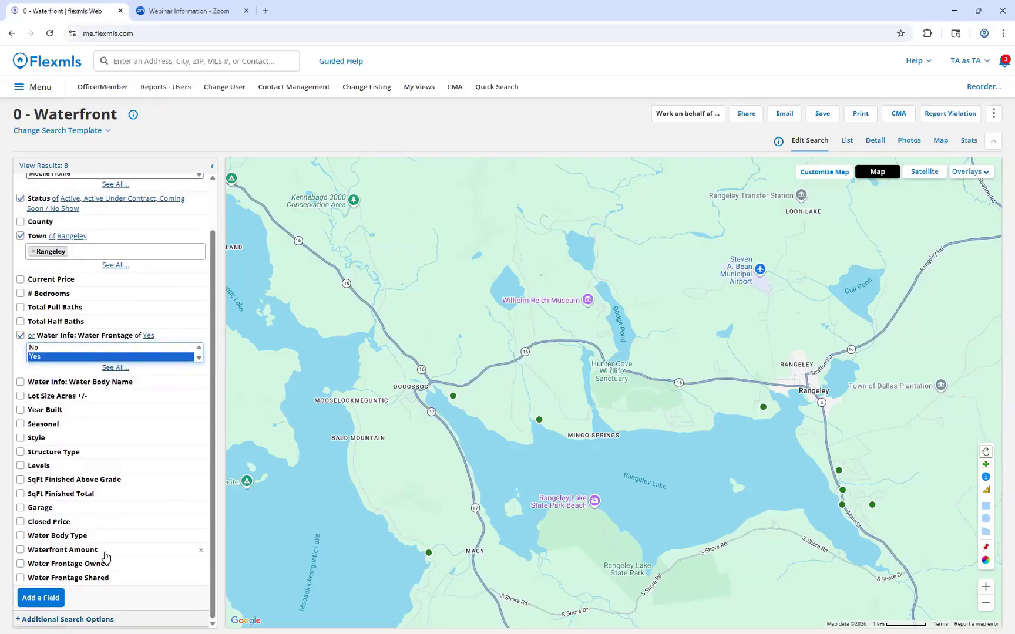
click(105, 552)
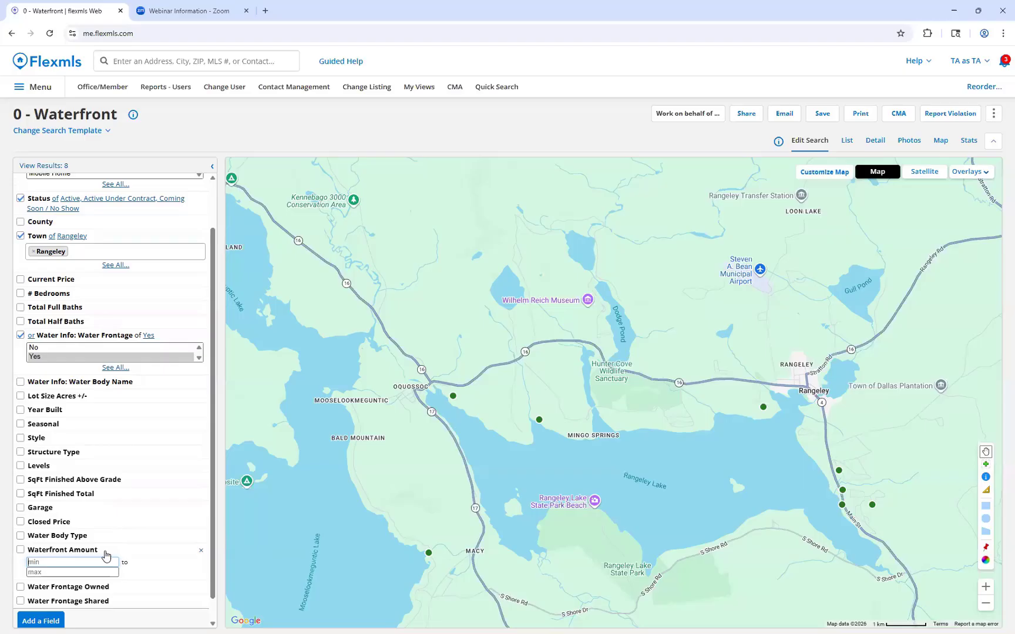
click(106, 555)
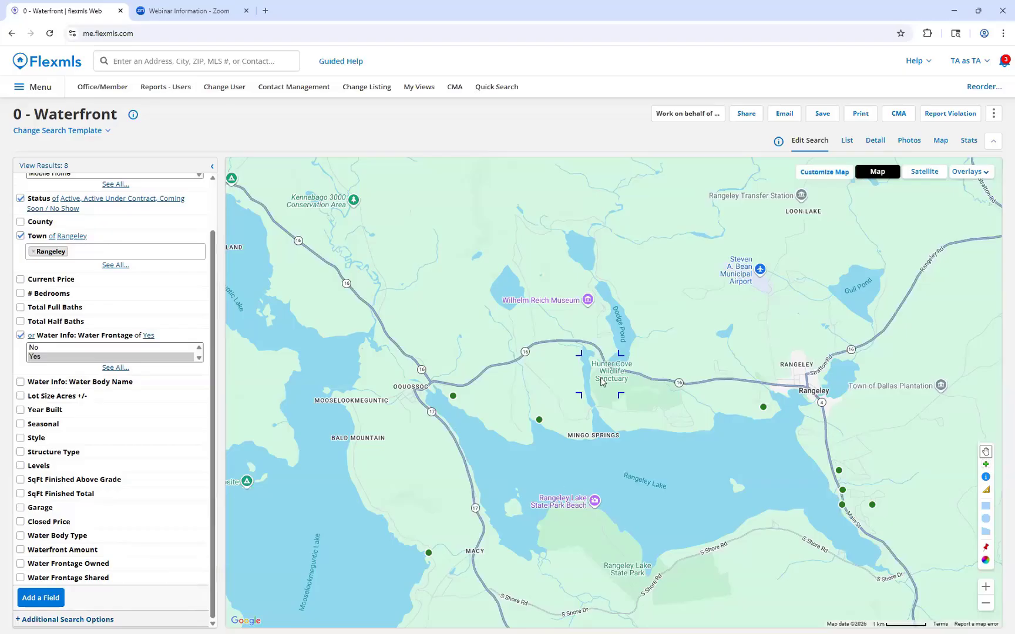
scroll(603, 381, down, 1)
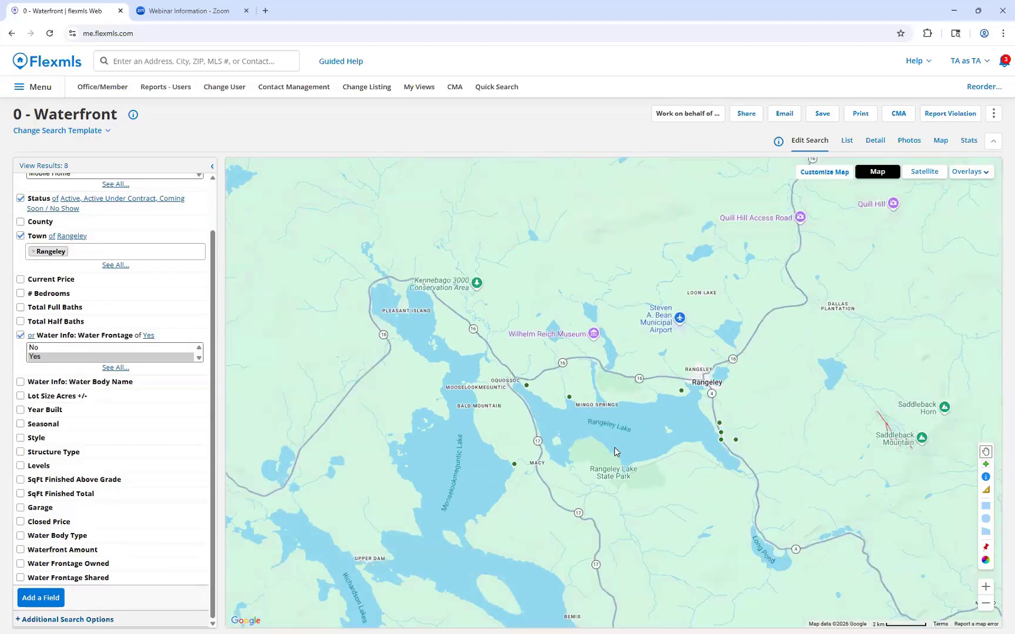
Find another waterfront town on the map and add Moscow to the Town criterion
drag(605, 367, 559, 299)
scroll(585, 305, down, 1)
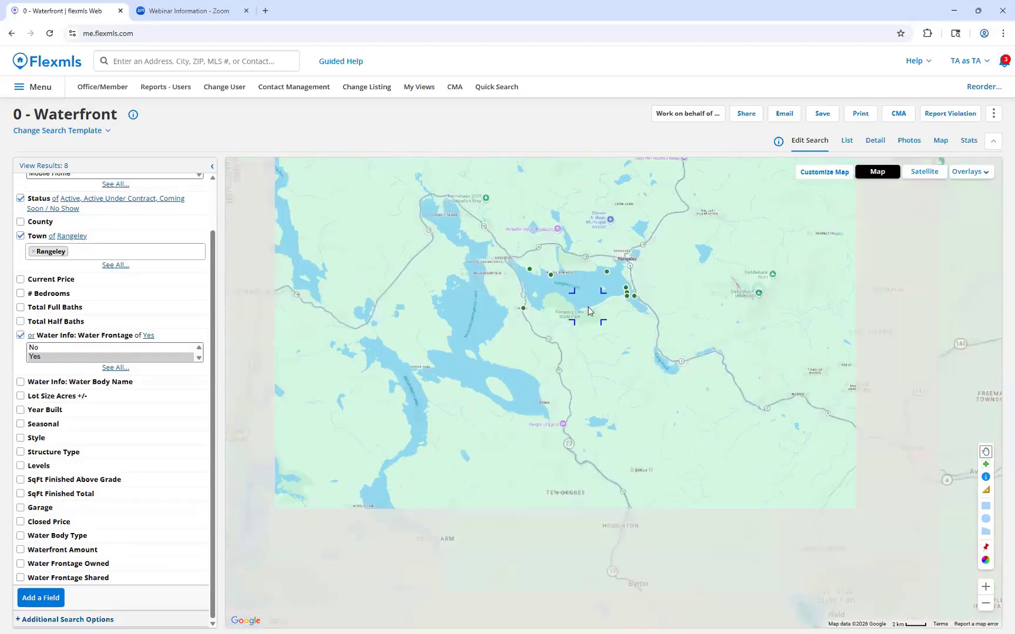
drag(531, 379, 603, 356)
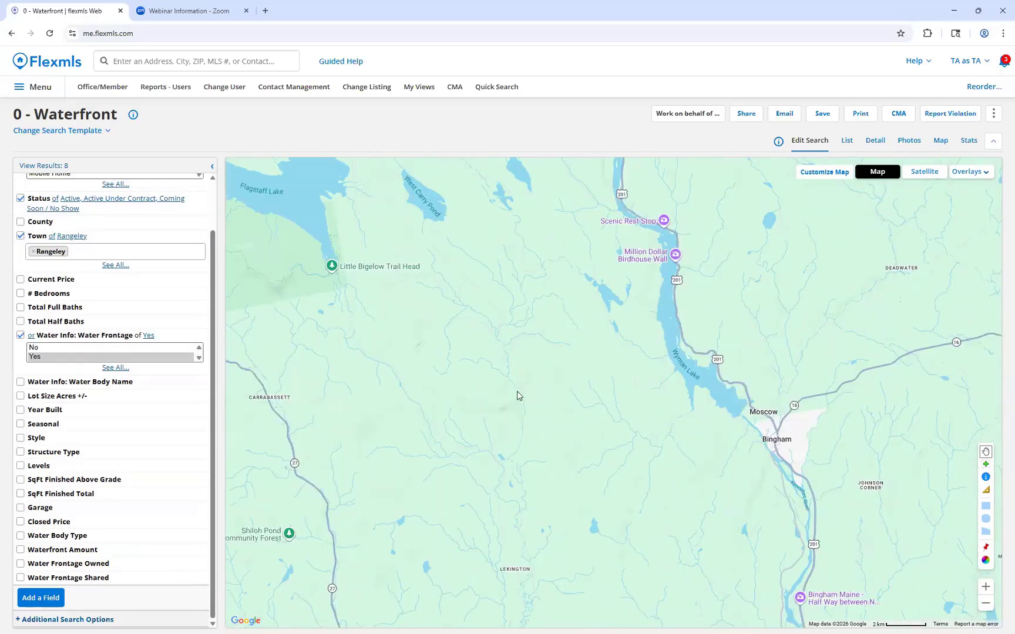
drag(518, 395, 493, 388)
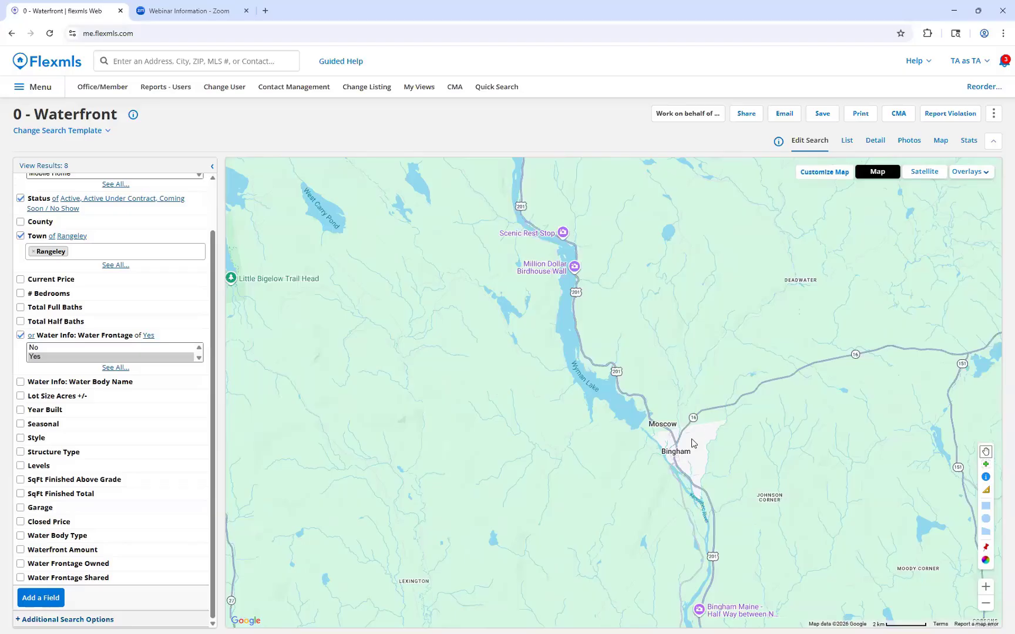
click(104, 256)
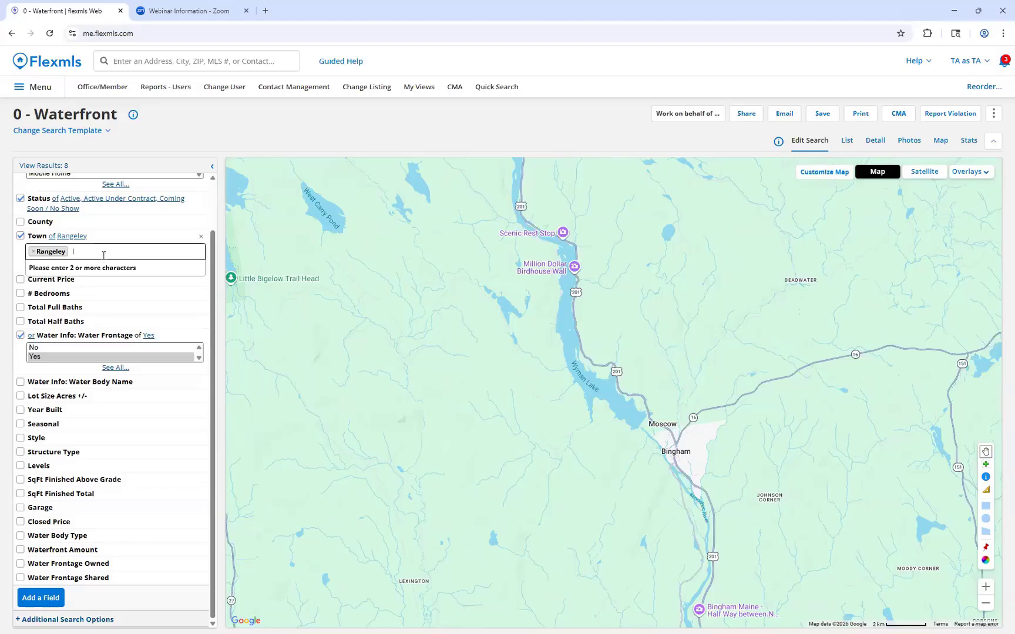
text(mascow)
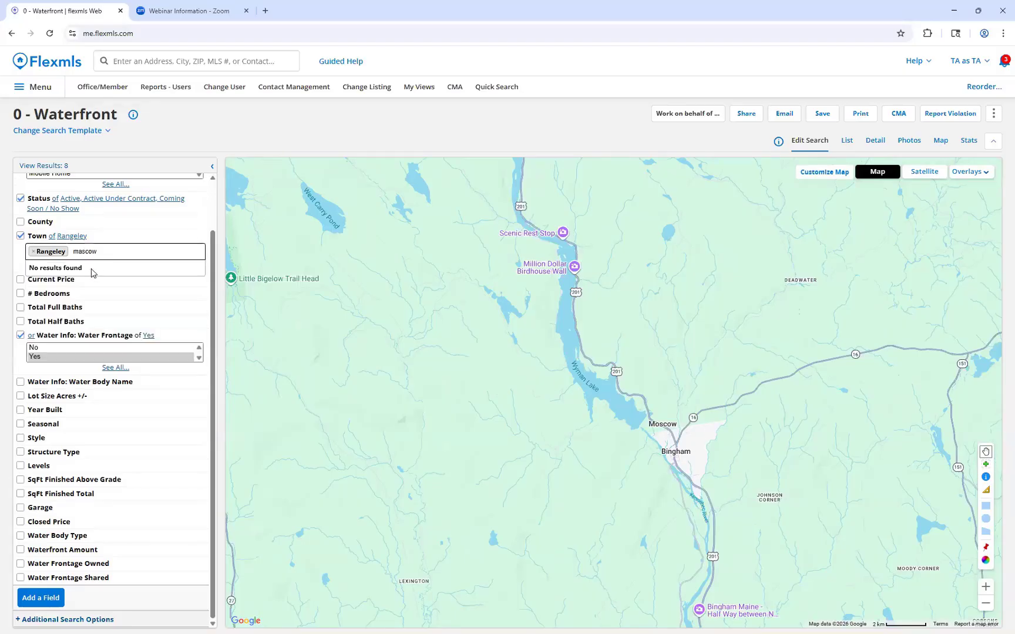
key(BackSpace)
key(BackSpace)
key(BackSpace)
key(BackSpace)
key(BackSpace)
text(oscow)
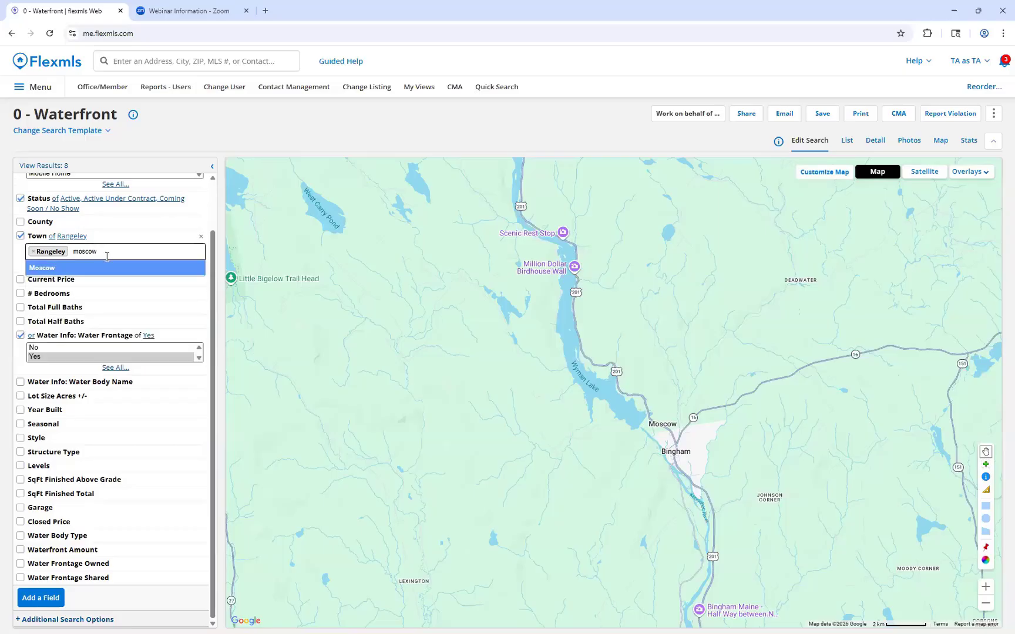
click(108, 268)
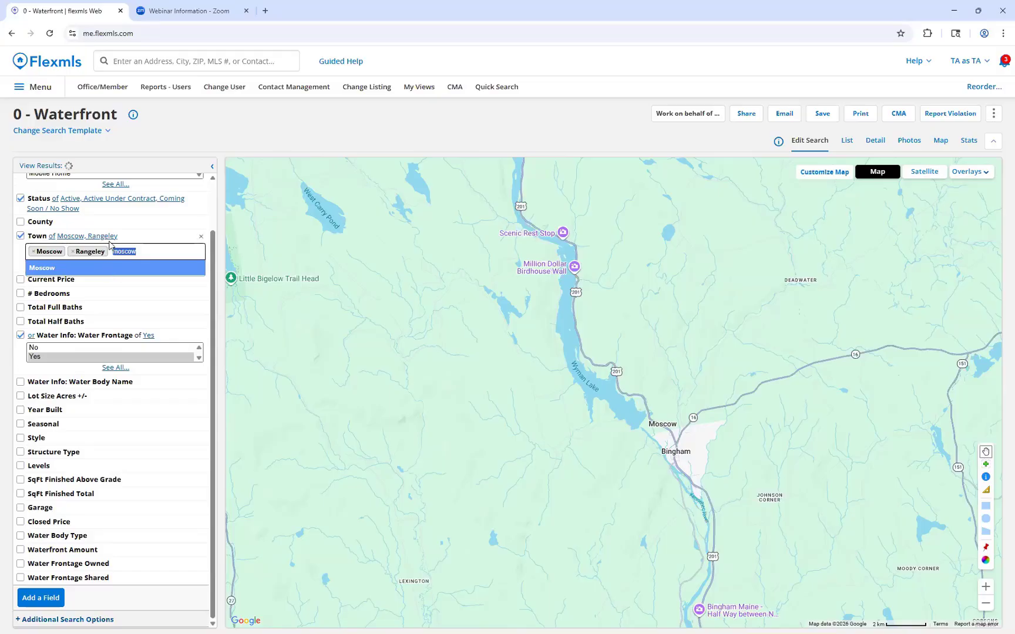
Locate the Flagstaff Lake area on the map and add Eustis to the Town criterion
scroll(774, 383, down, 1)
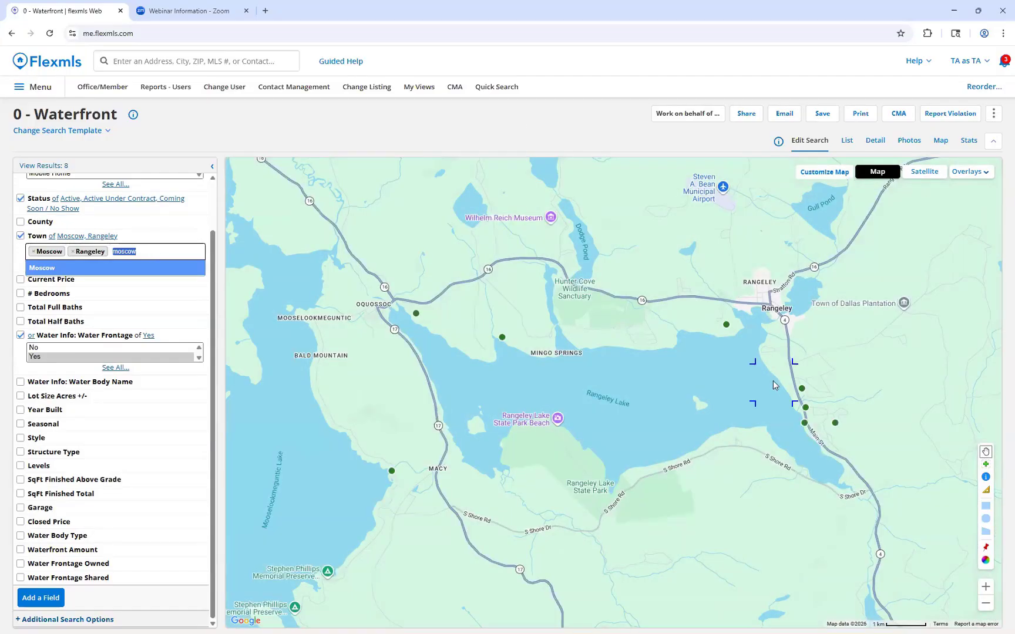
drag(832, 364, 591, 359)
drag(574, 275, 375, 155)
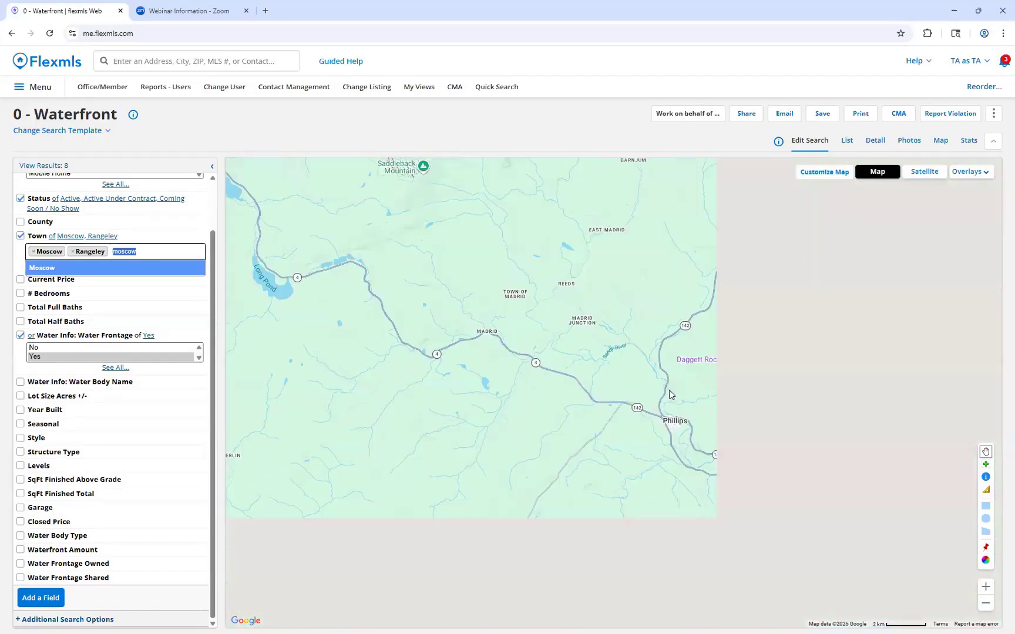
scroll(669, 391, down, 2)
drag(599, 370, 501, 534)
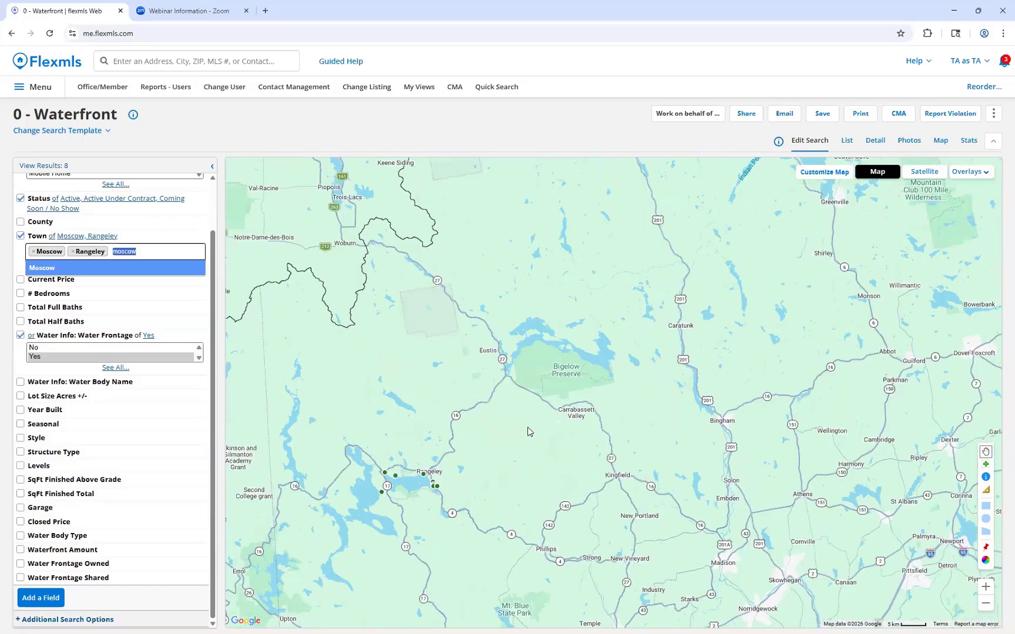
scroll(525, 352, up, 1)
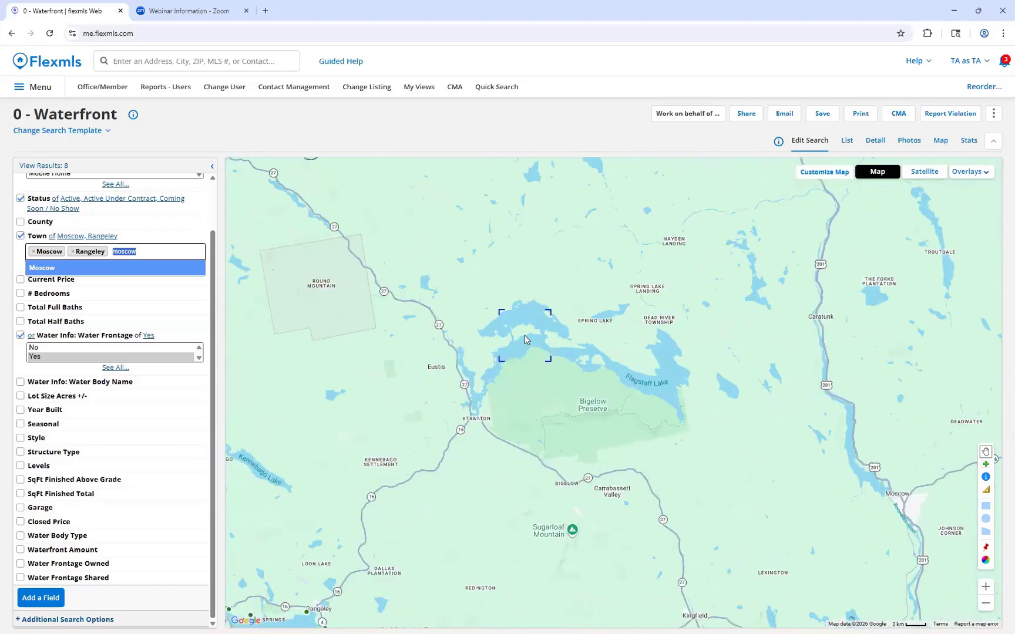
scroll(524, 340, up, 1)
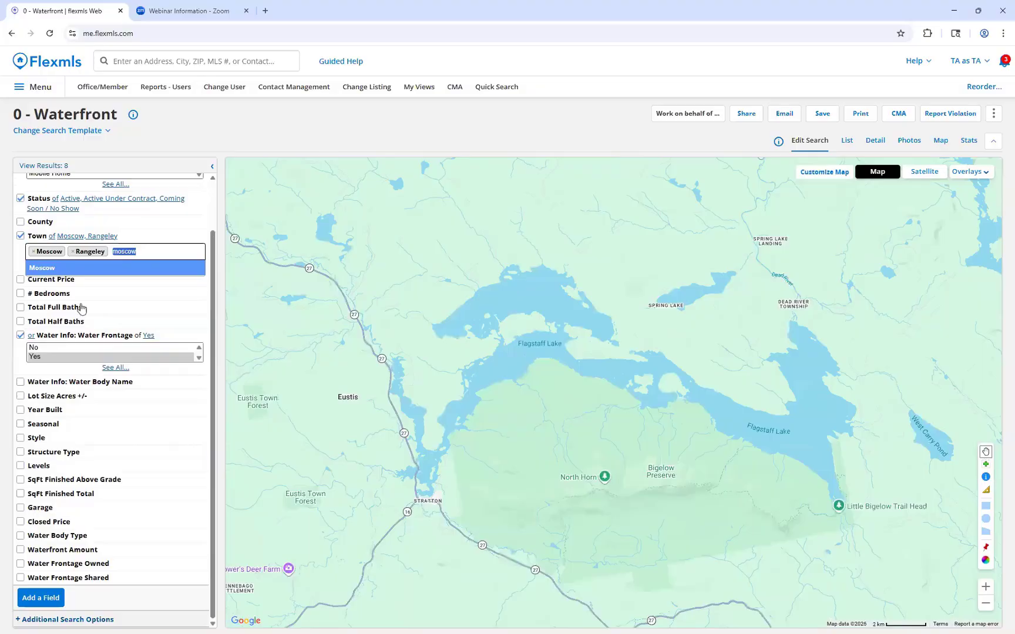
text(eus)
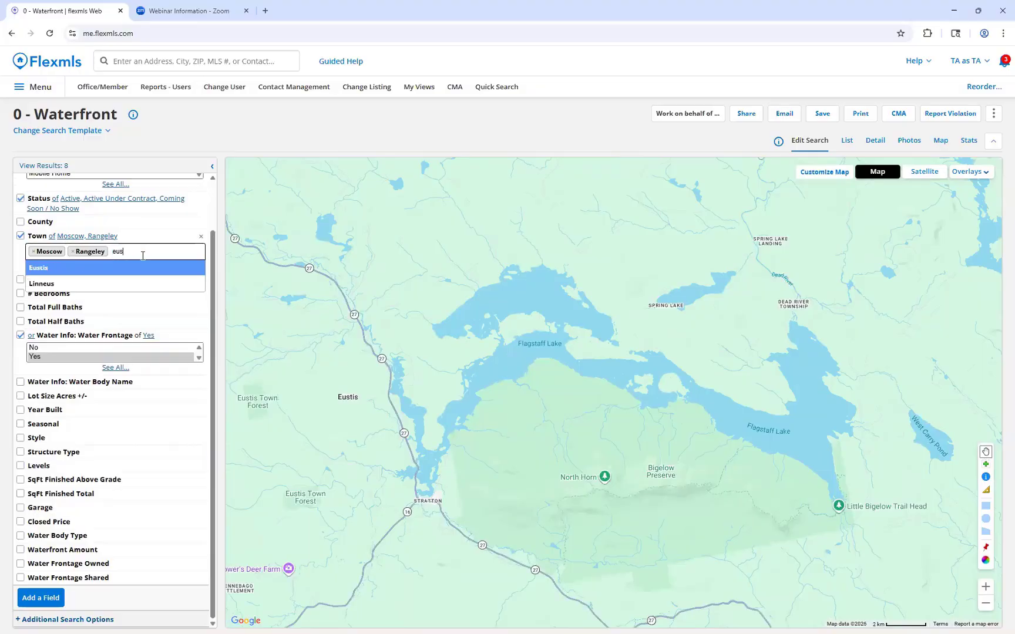
text(tis)
key(Return)
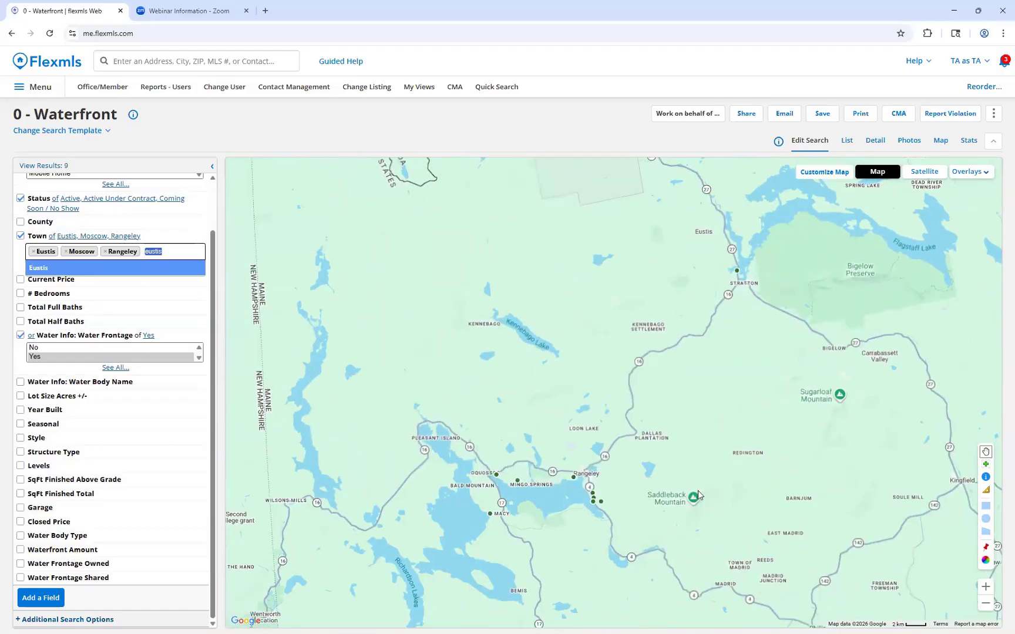
Extend the Town criterion with Hartland after locating it on the map
drag(700, 496, 427, 379)
drag(667, 473, 481, 338)
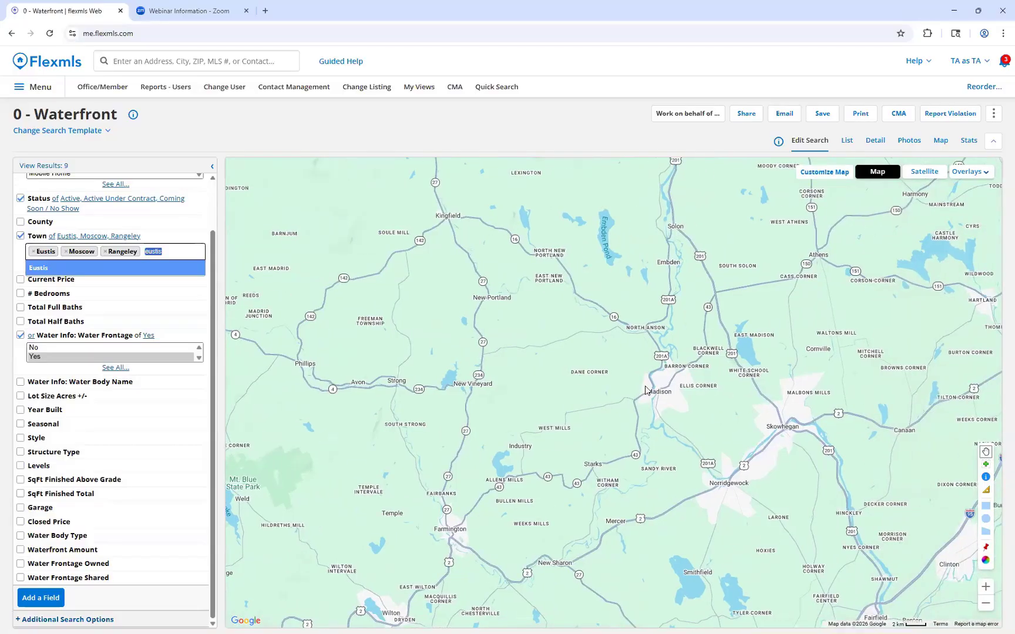
drag(706, 400, 532, 493)
text(hartland)
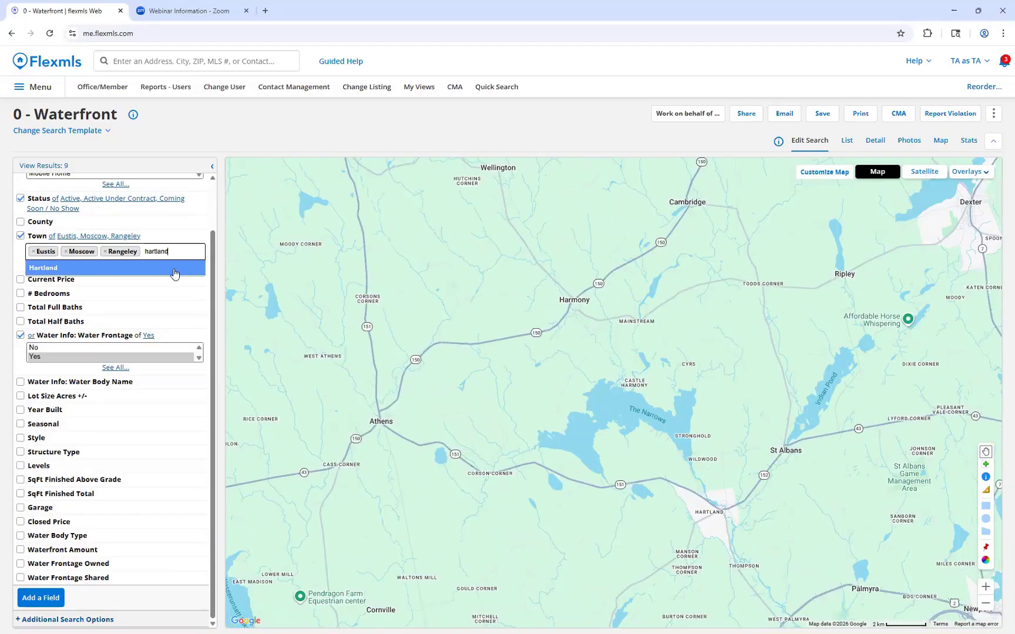
click(176, 270)
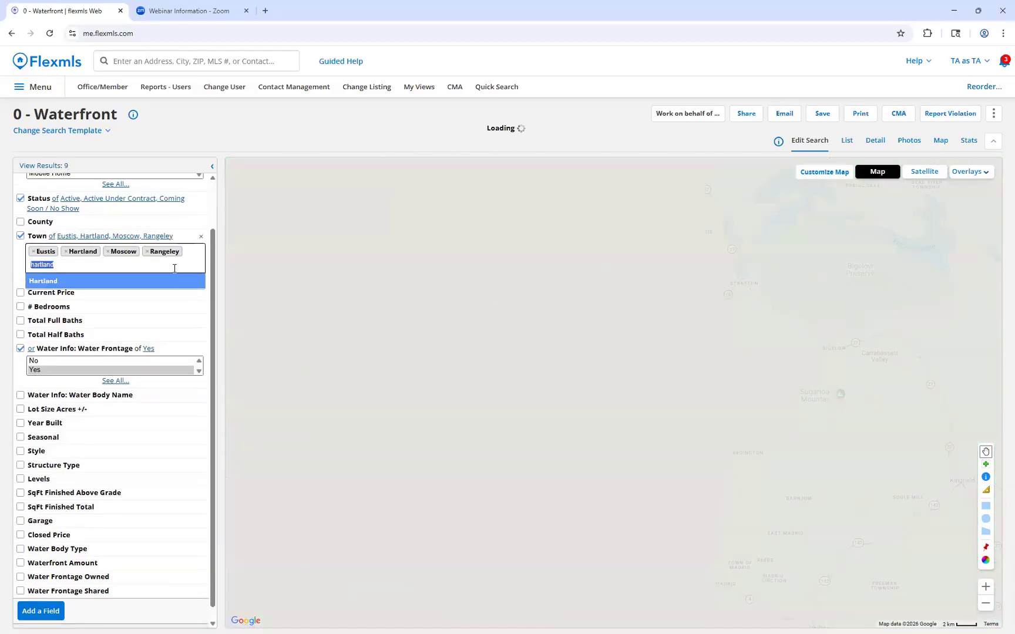
Locate the Belgrade lakes area on the map and include Belgrade in the Town criterion
drag(607, 373, 568, 225)
scroll(602, 281, down, 1)
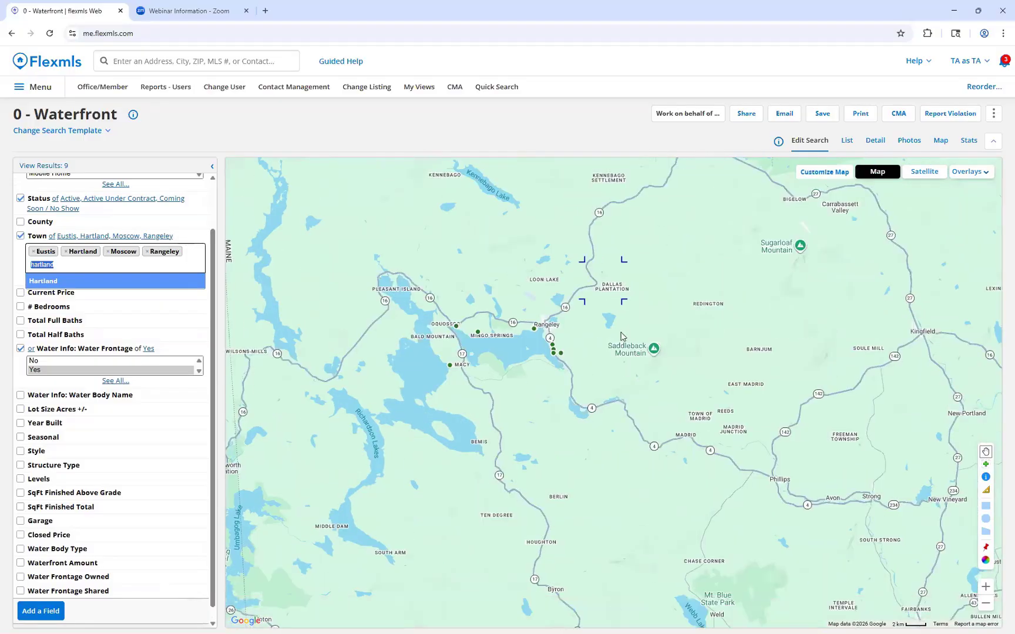
drag(651, 418, 560, 307)
drag(813, 394, 700, 351)
scroll(700, 352, up, 1)
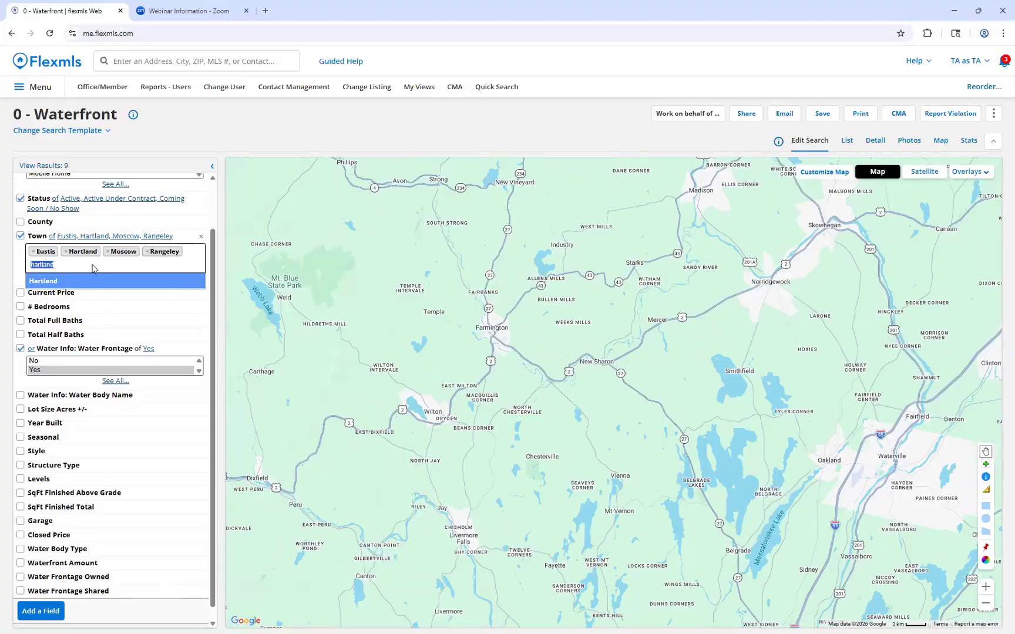
text(belgrad)
key(Return)
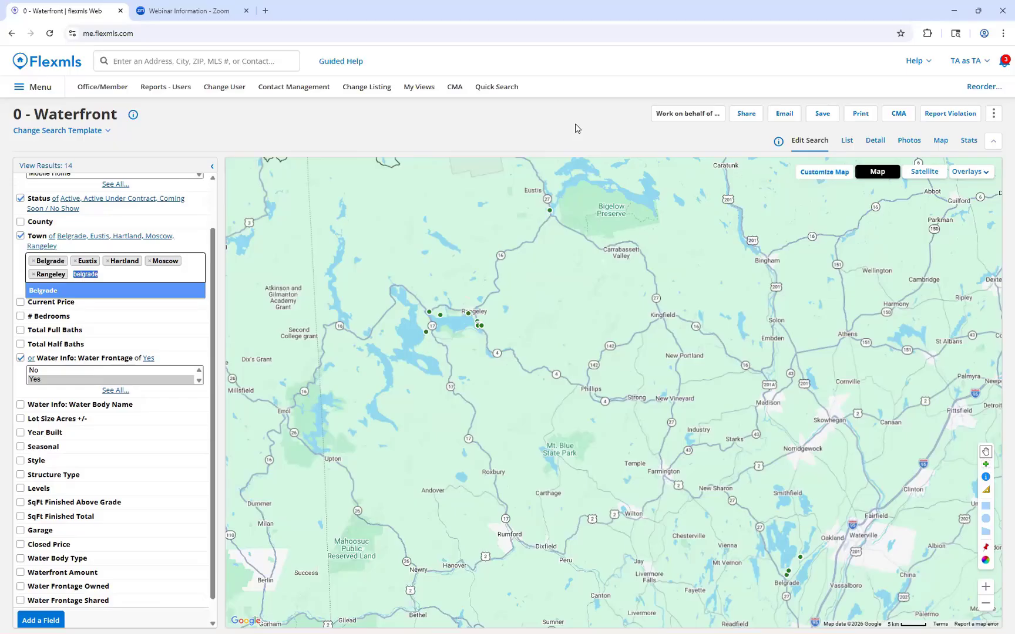
Show the search results as a list and check which list views are available
click(846, 142)
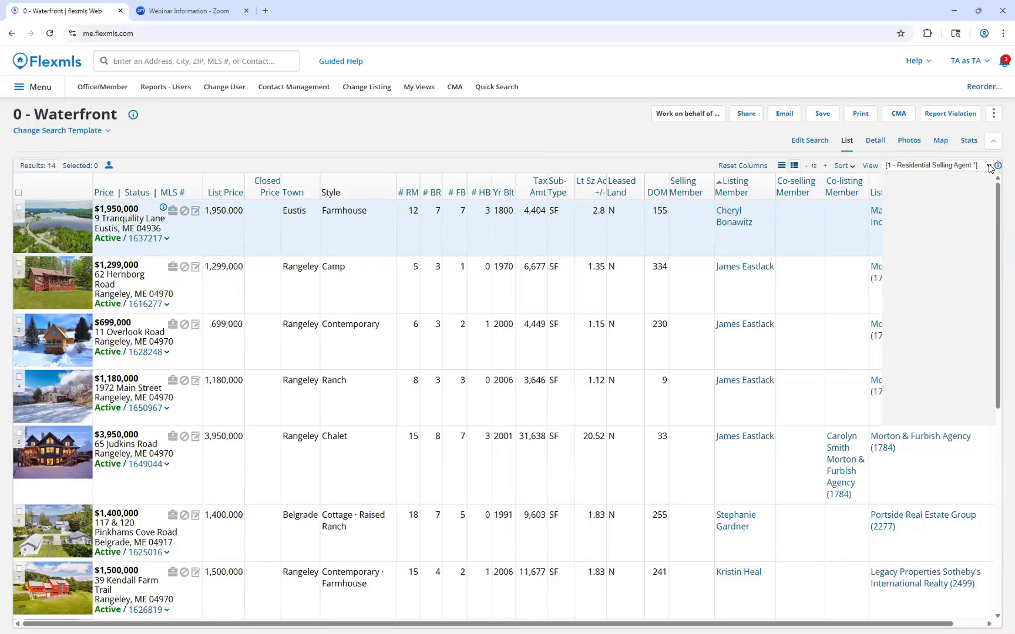
click(989, 167)
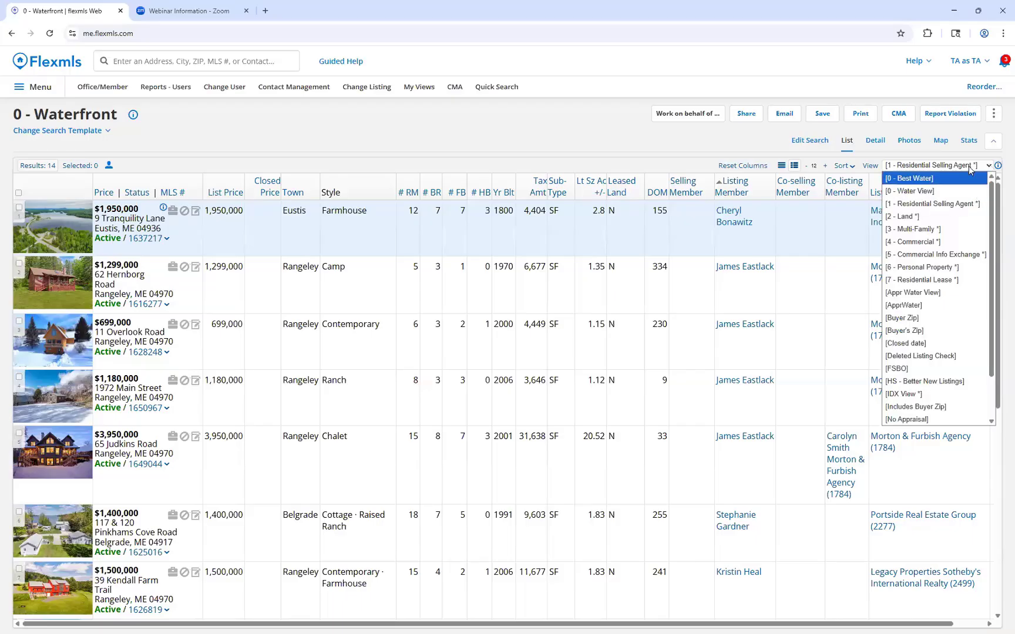
click(986, 168)
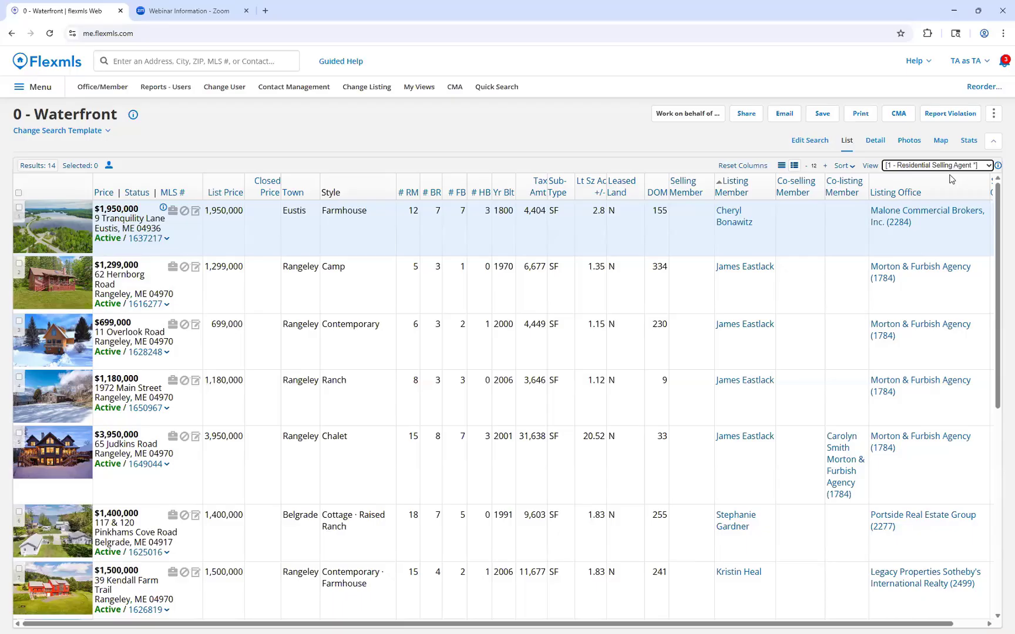
Start a new list view based on 1 - Residential Selling Agent and name it 0 - Waterfront
click(877, 166)
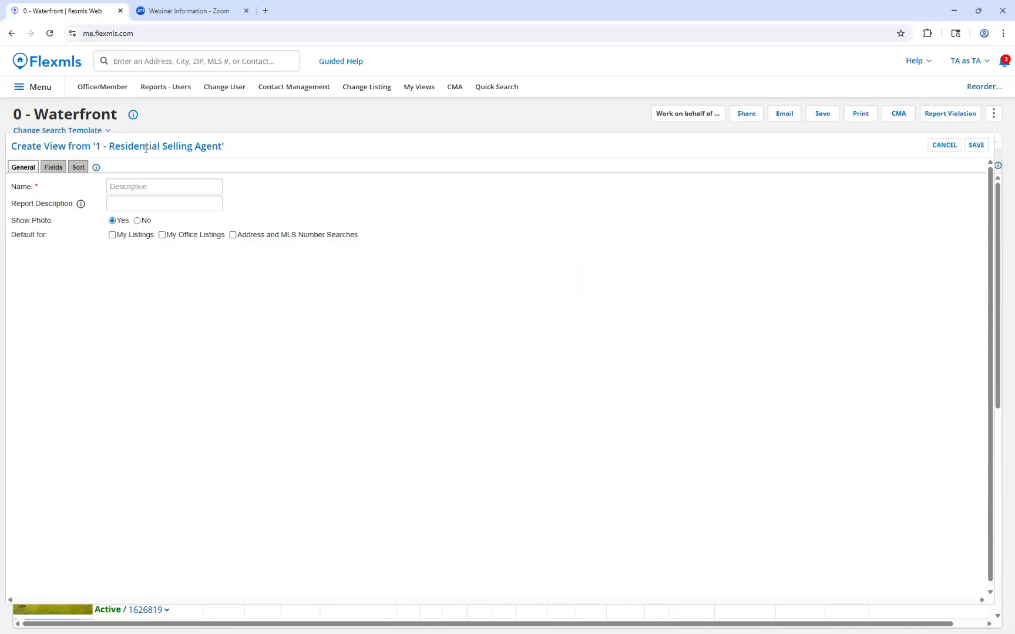
click(152, 183)
text(0 - )
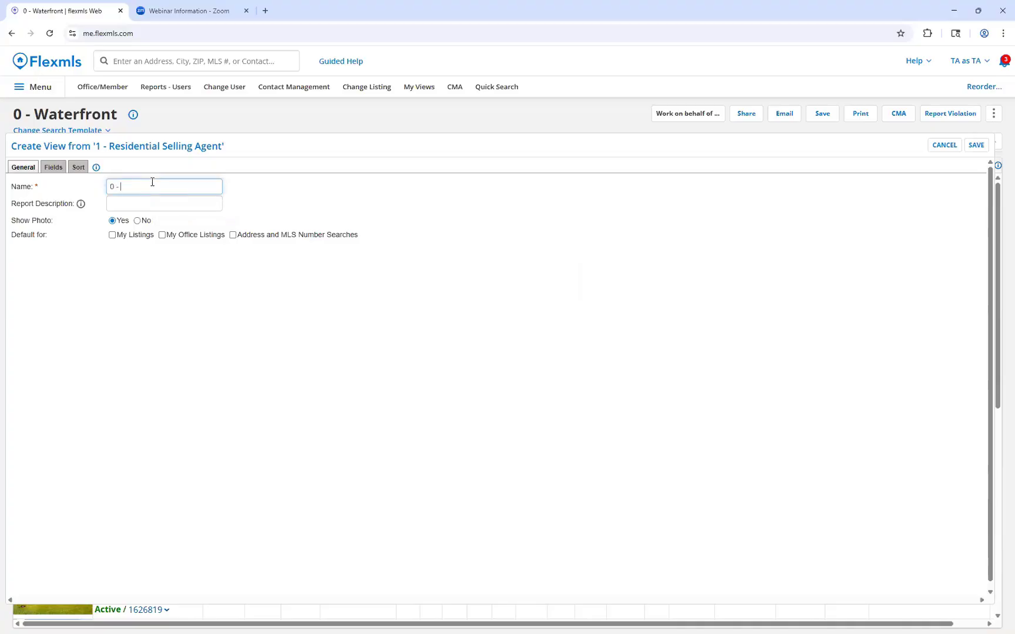
text(Waterfron)
text(t)
Remove the selling, listing, co-selling and co-listing member fields and both office fields from the view's selected fields
click(56, 170)
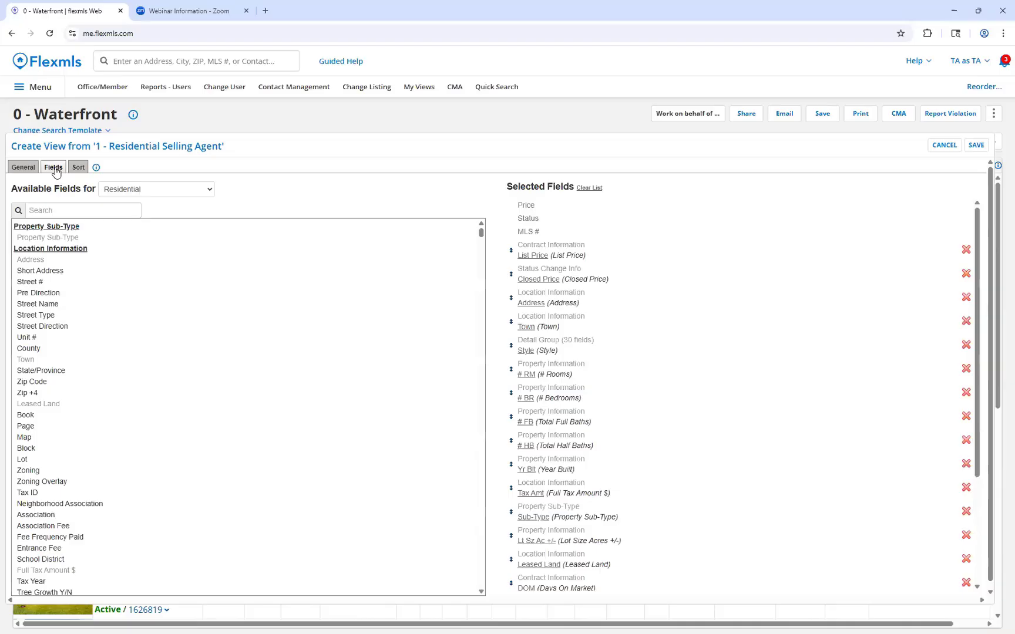
scroll(635, 356, down, 6)
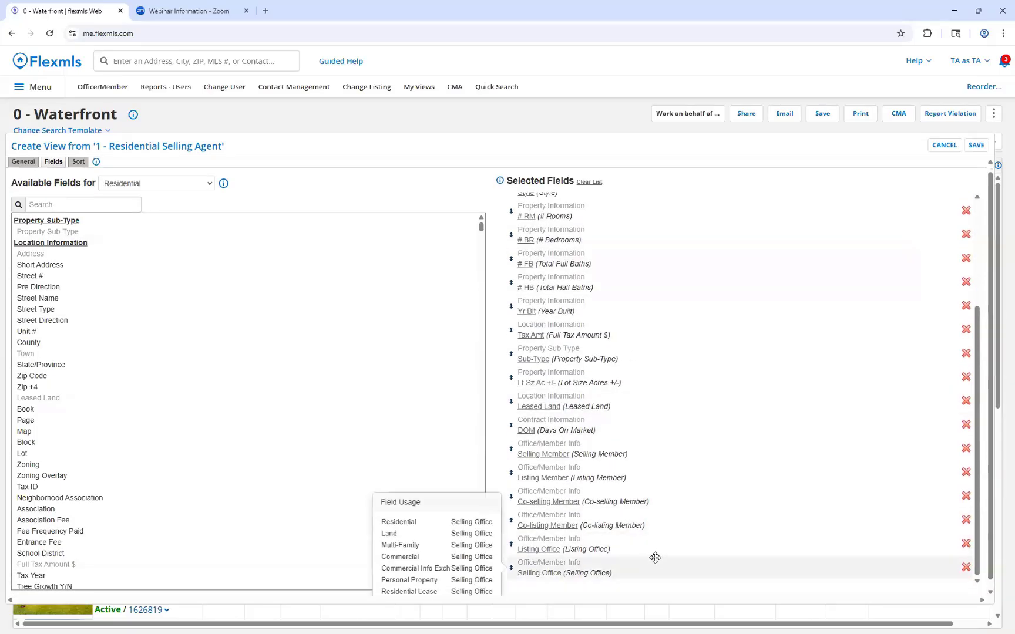
scroll(652, 547, up, 3)
scroll(660, 531, down, 3)
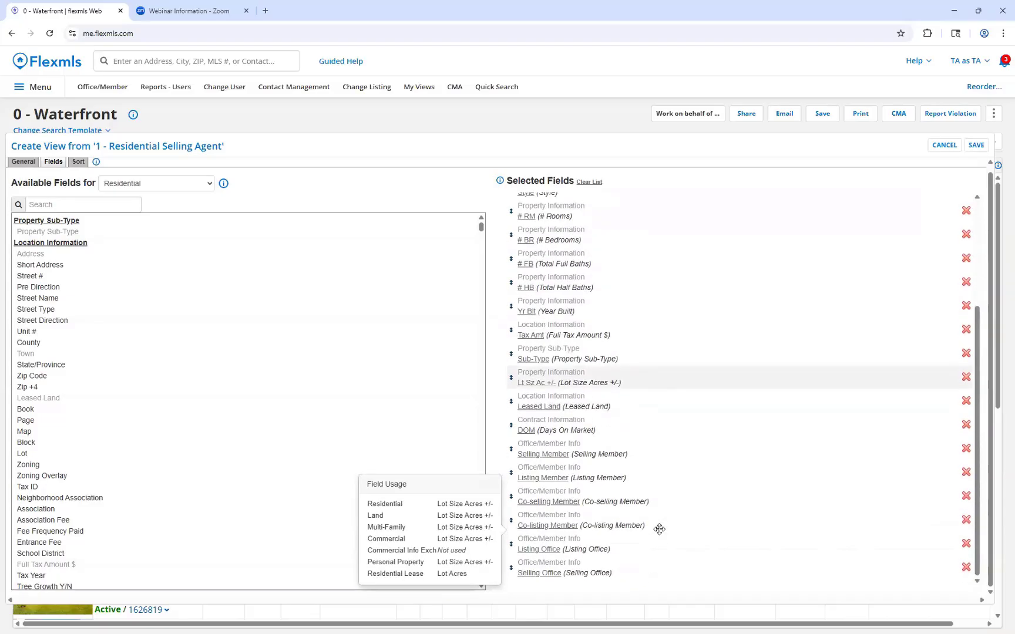
mouse_move(680, 463)
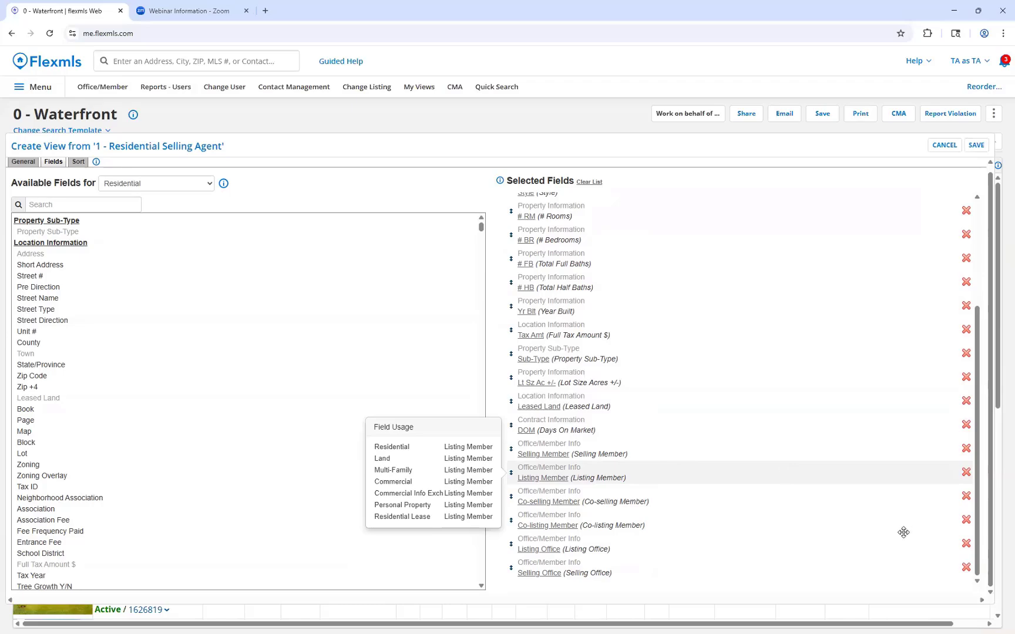
click(965, 568)
click(966, 567)
click(966, 566)
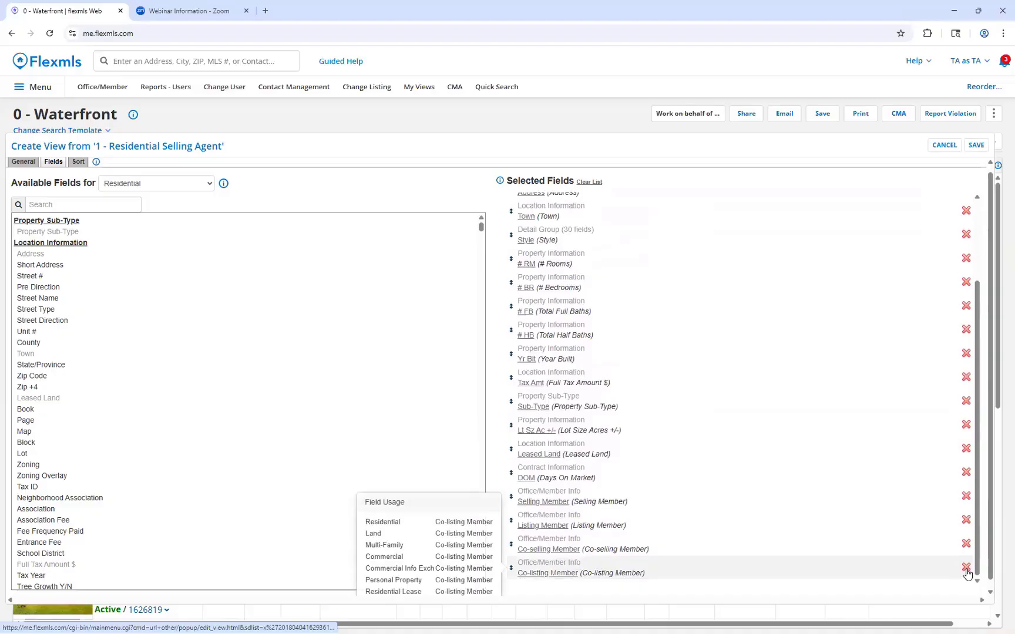
click(966, 567)
click(966, 568)
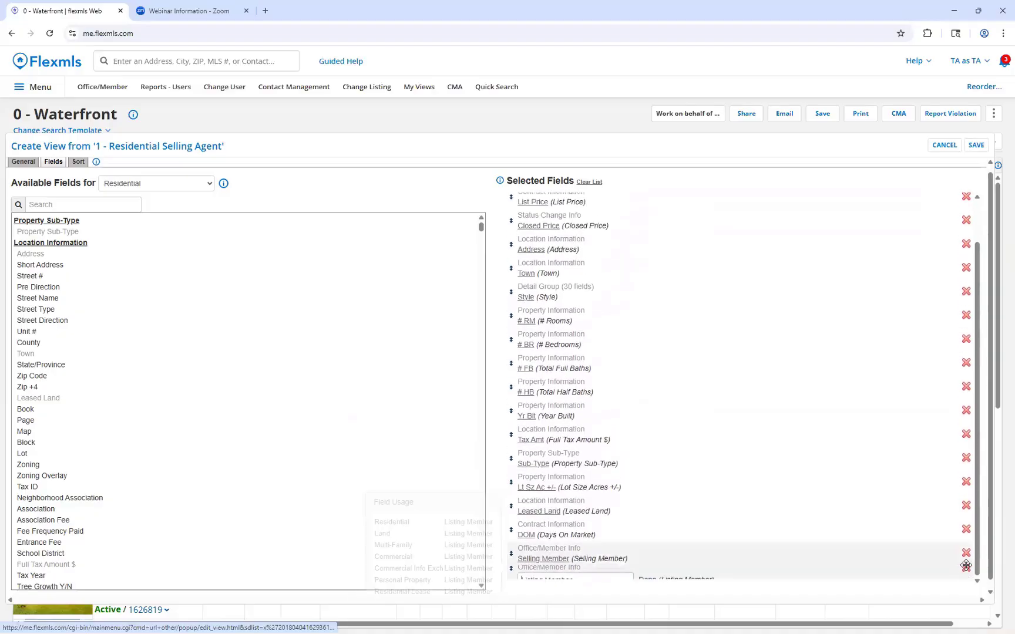
click(966, 567)
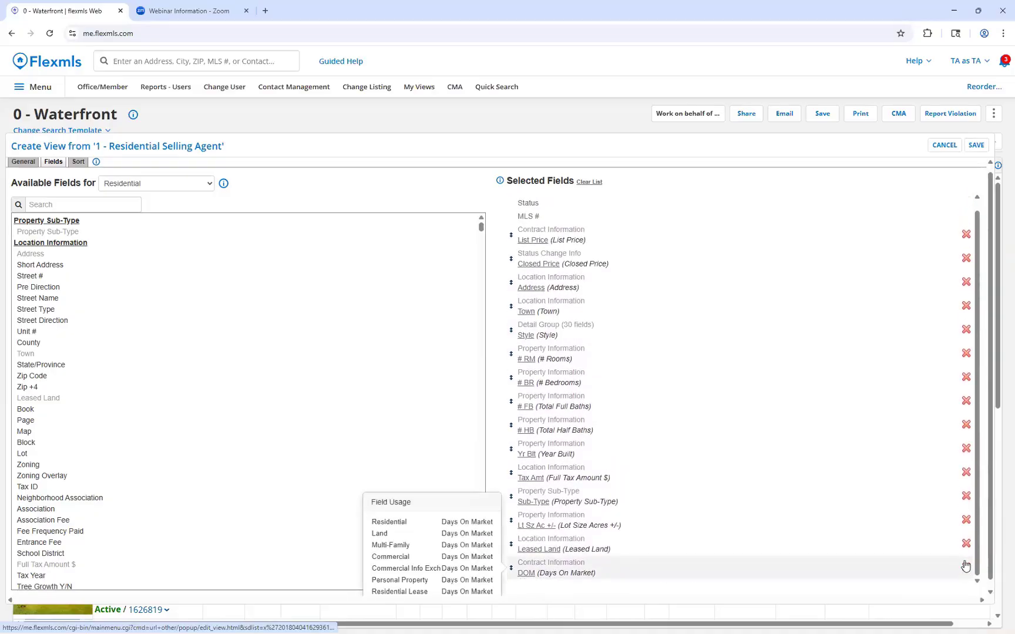
Remove Leased Land, Property Sub-Type and Full Tax Amount $ from the view's selected fields
click(966, 544)
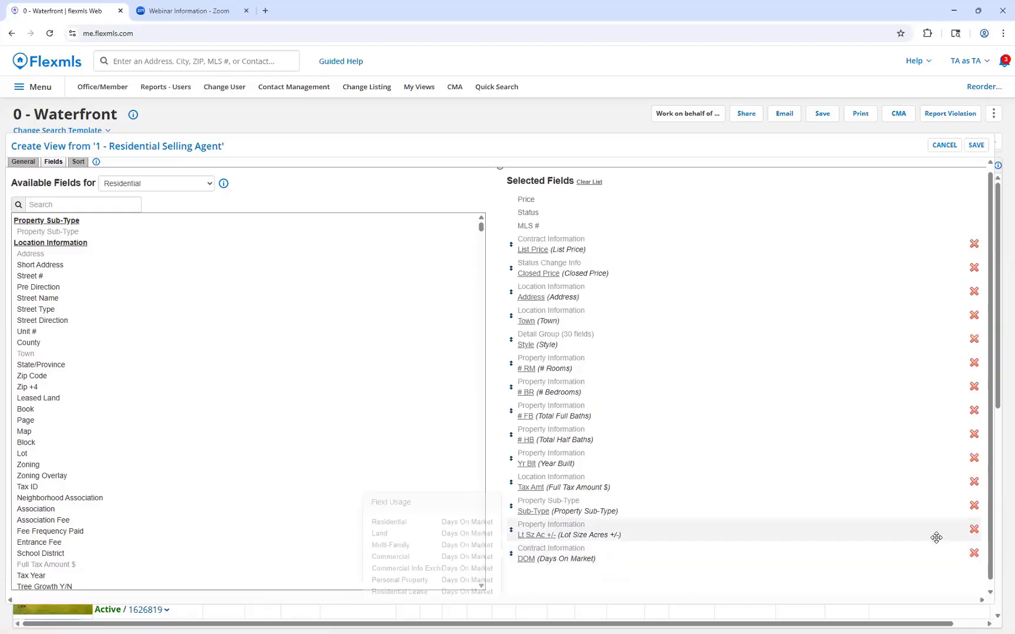
click(975, 509)
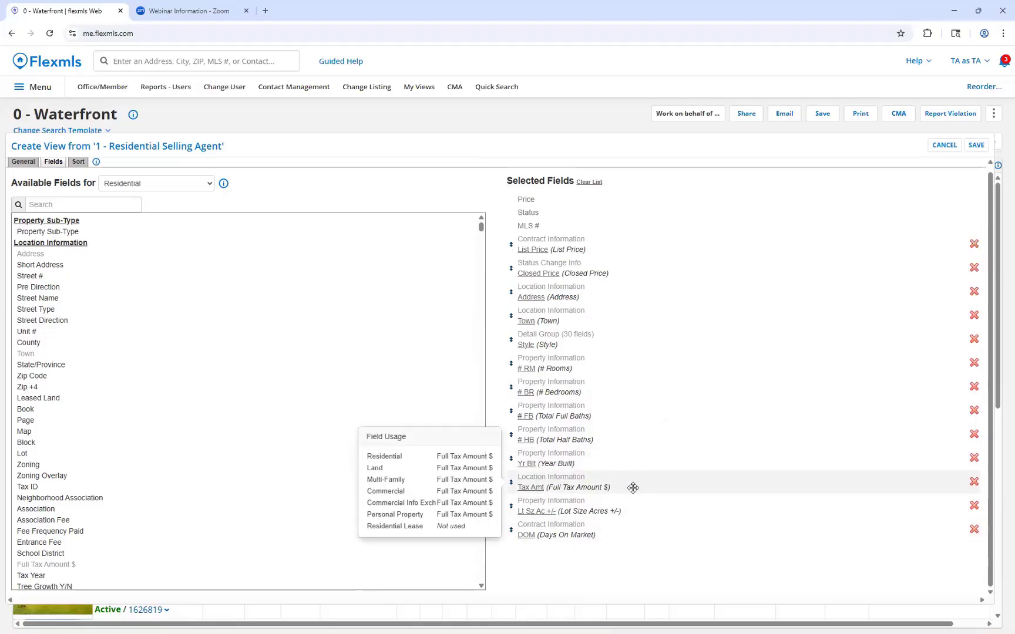
click(974, 483)
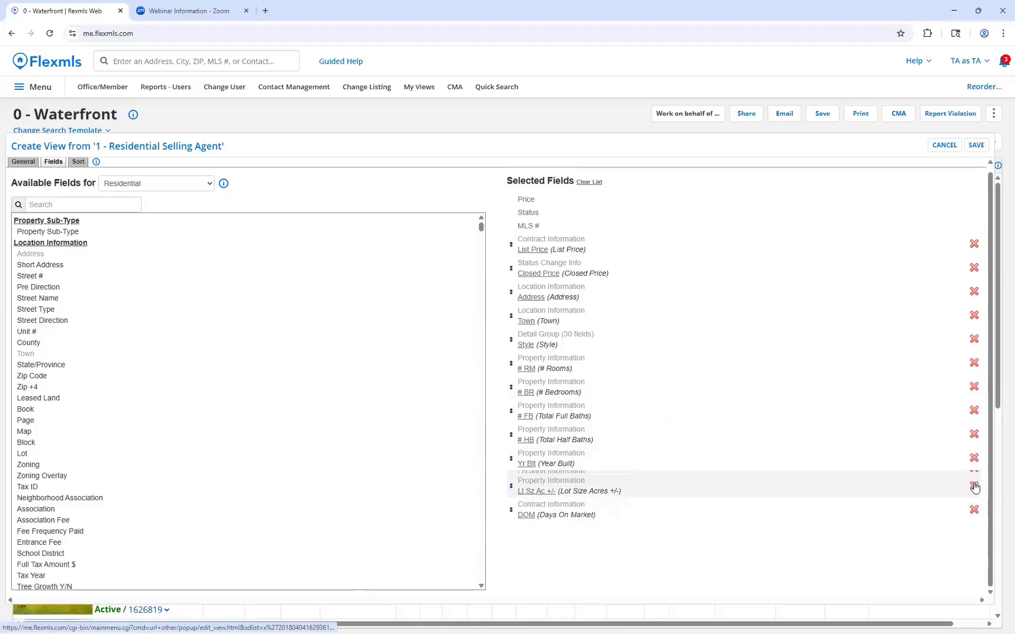
Remove Lot Size Acres +/- and Year Built from the view's selected fields
click(974, 483)
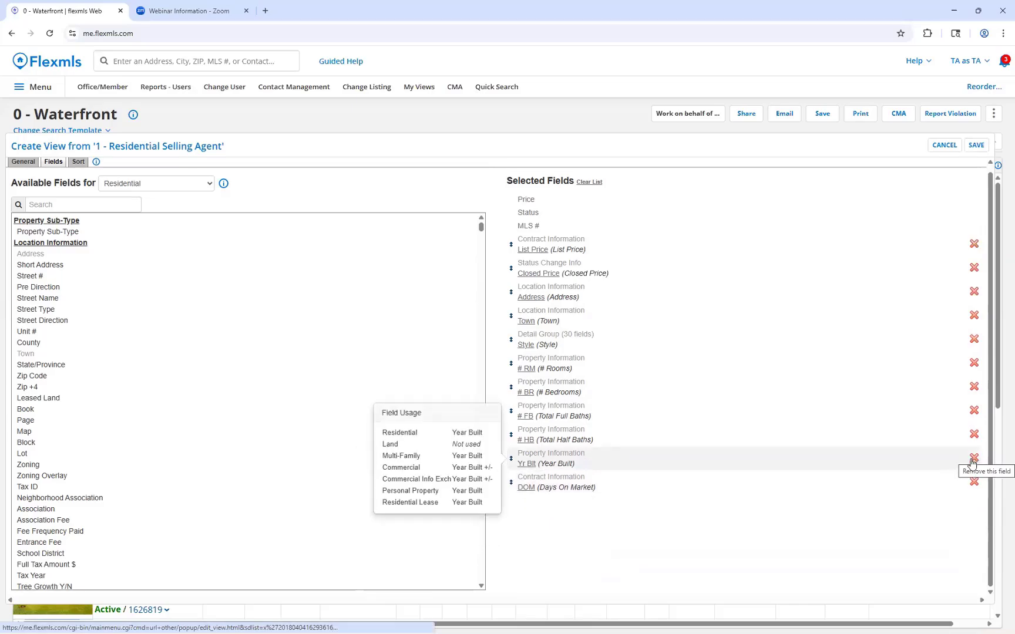
click(973, 458)
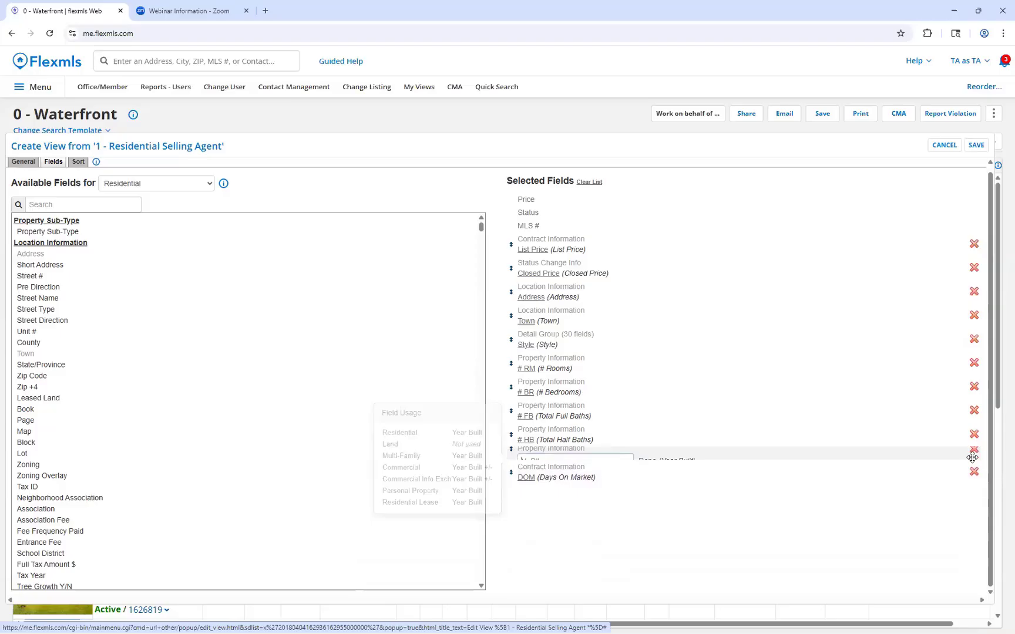
Search the available fields for "water" and add Waterfront Amount, Water Frontage Owned and Water Frontage Shared to the view
click(39, 203)
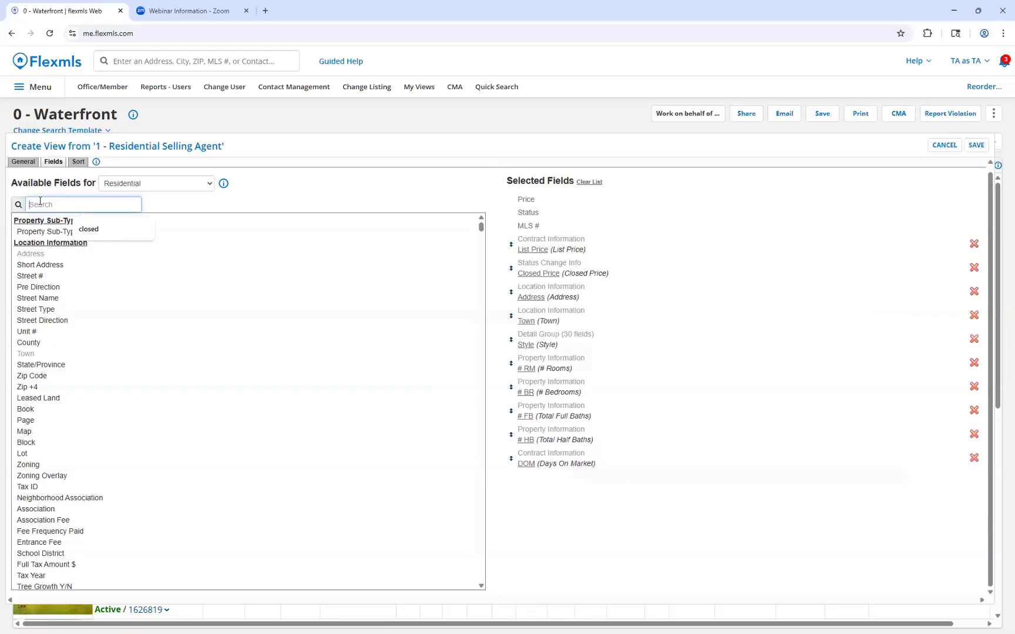
text(water)
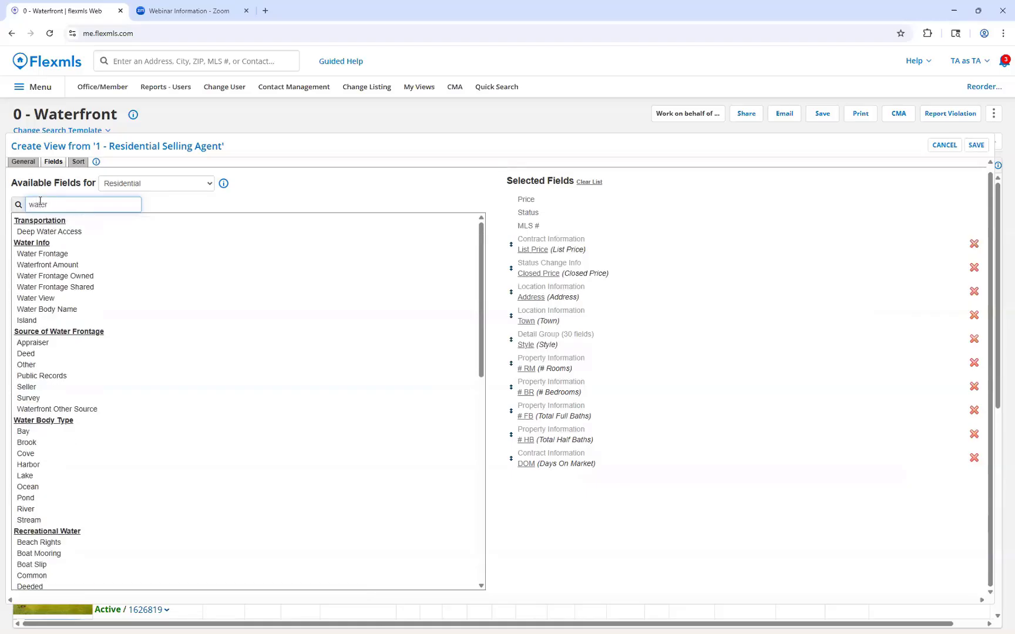
scroll(125, 303, down, 3)
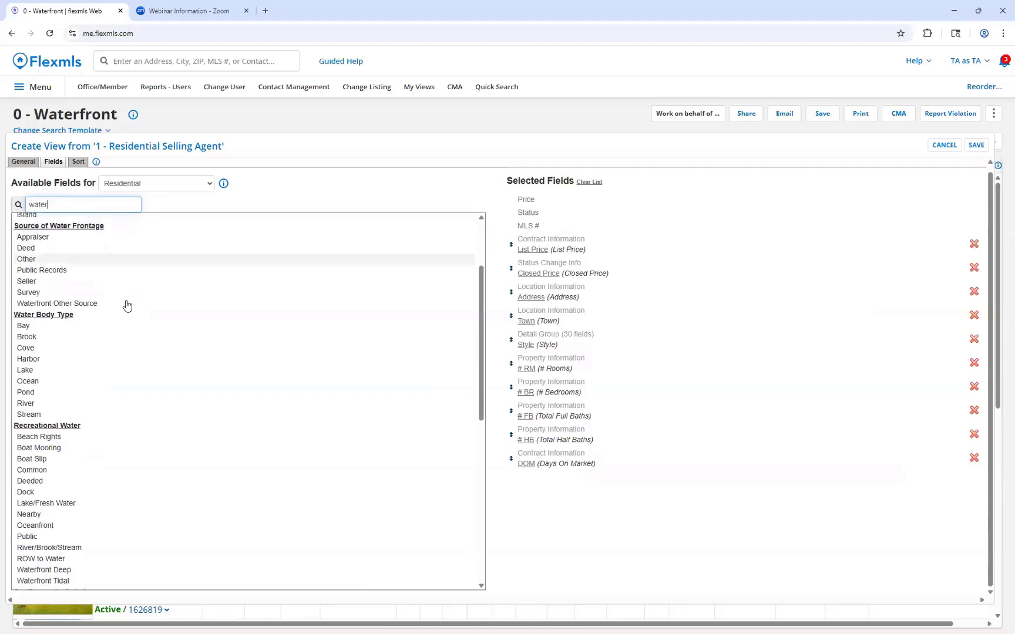
scroll(122, 317, down, 6)
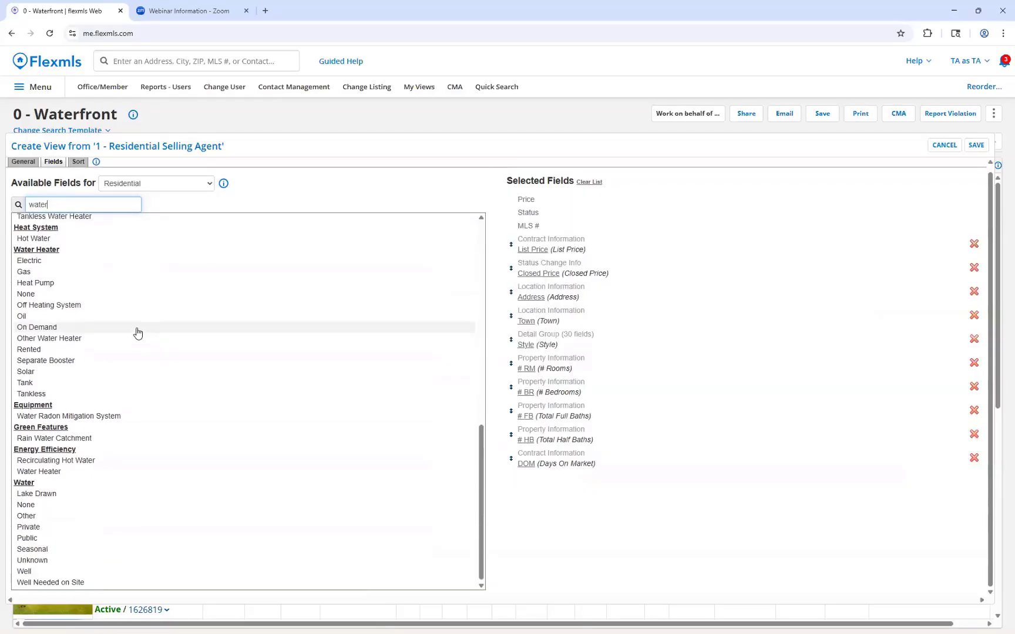
scroll(137, 353, up, 6)
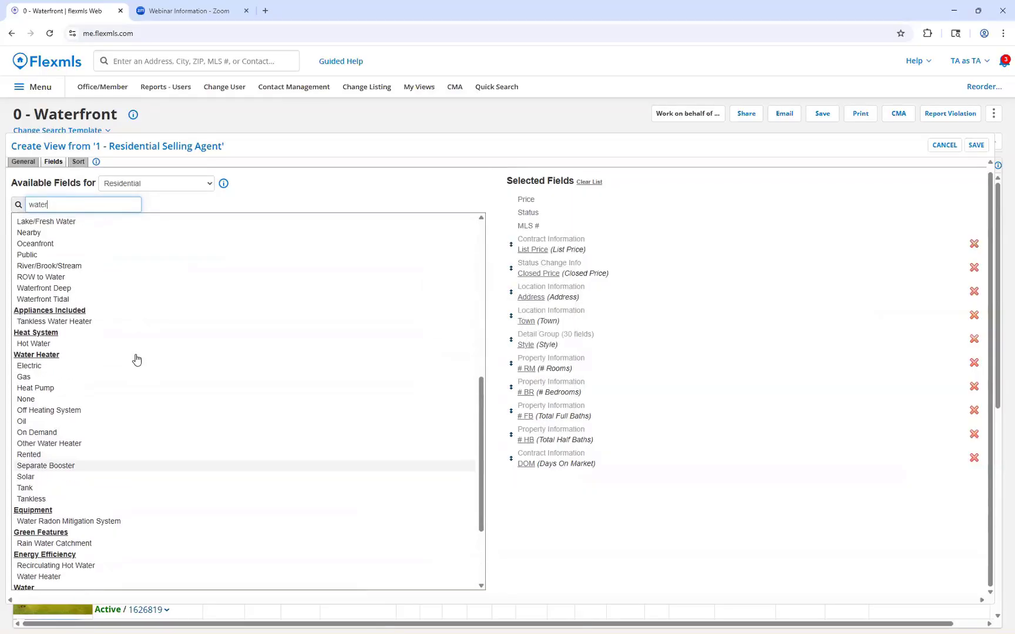
scroll(137, 359, up, 3)
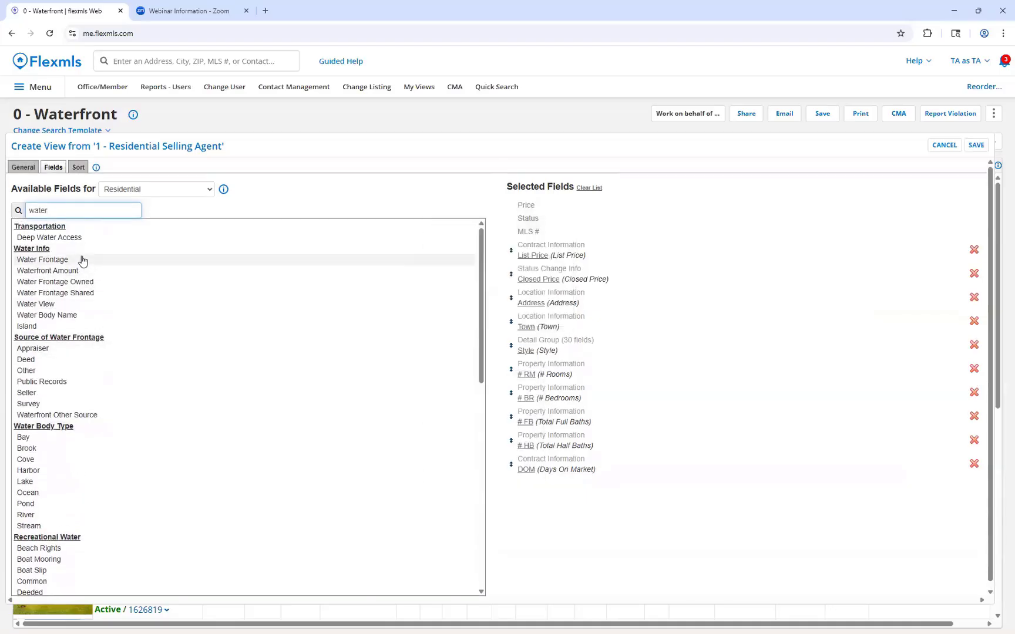
mouse_move(83, 267)
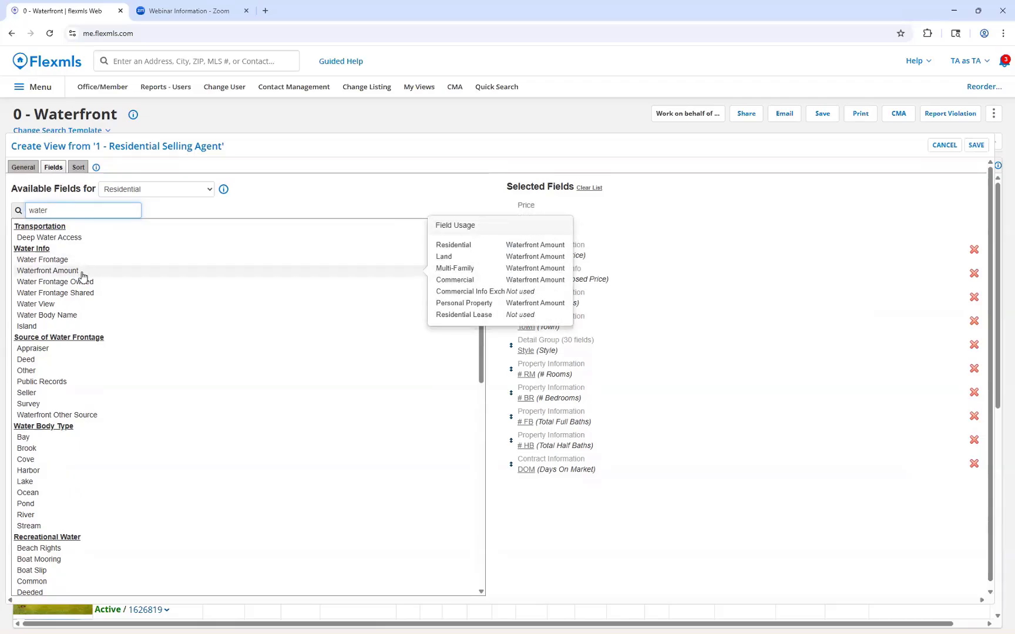
click(83, 274)
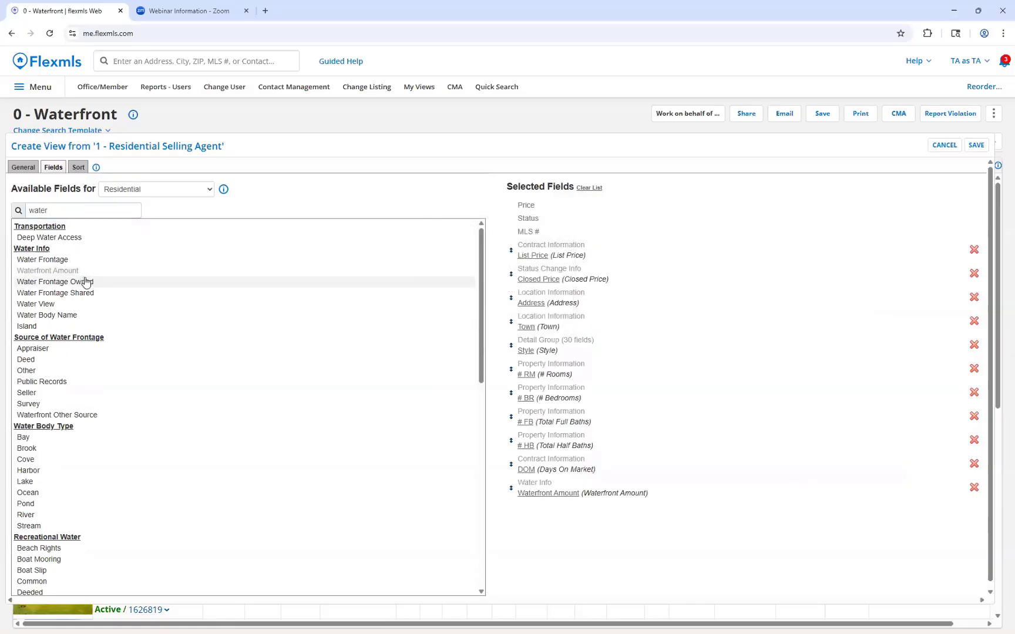
click(84, 282)
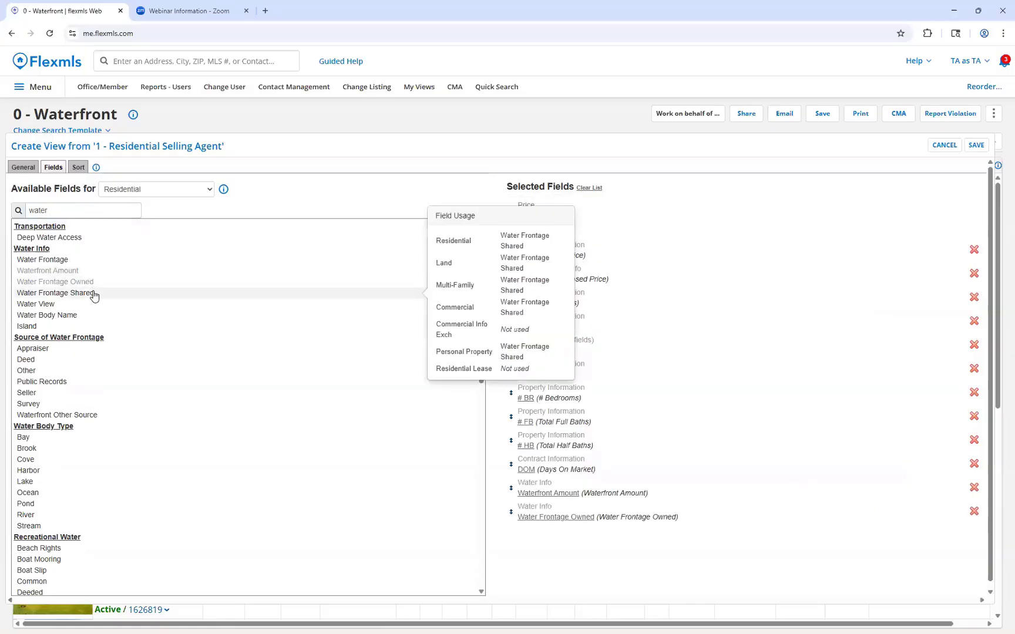
click(94, 294)
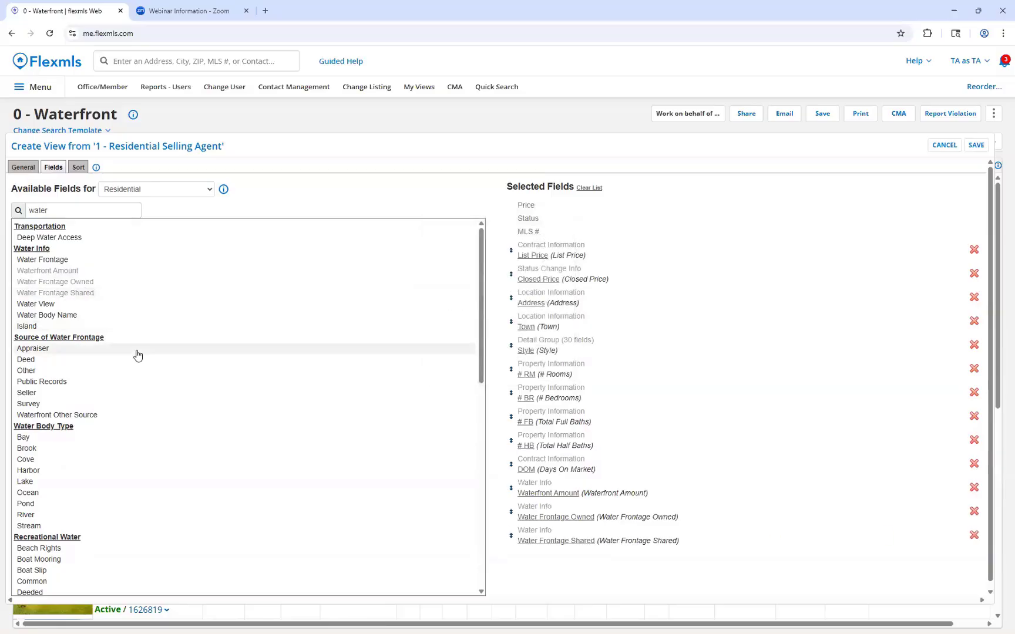
Add the whole Water Body Type detail group to the view's selected fields
scroll(136, 351, down, 1)
mouse_move(85, 379)
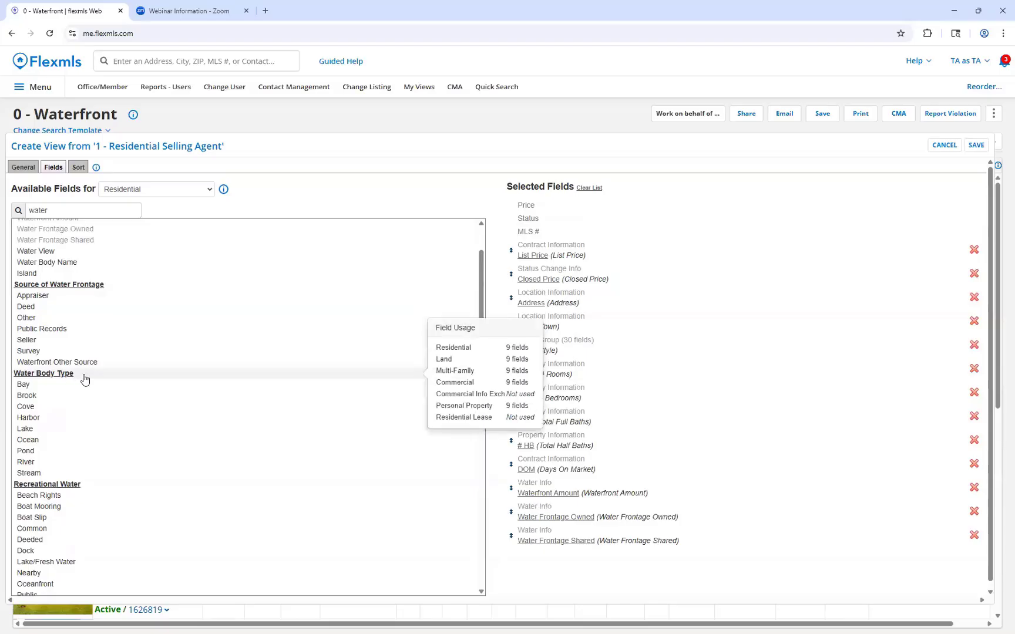
drag(97, 373, 218, 210)
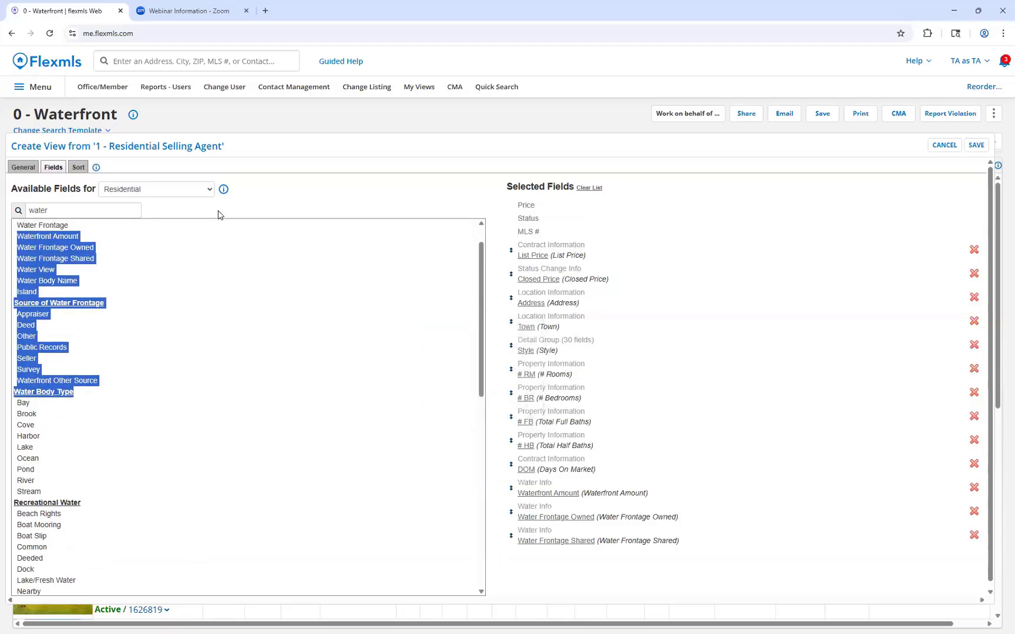
click(217, 211)
scroll(198, 268, up, 1)
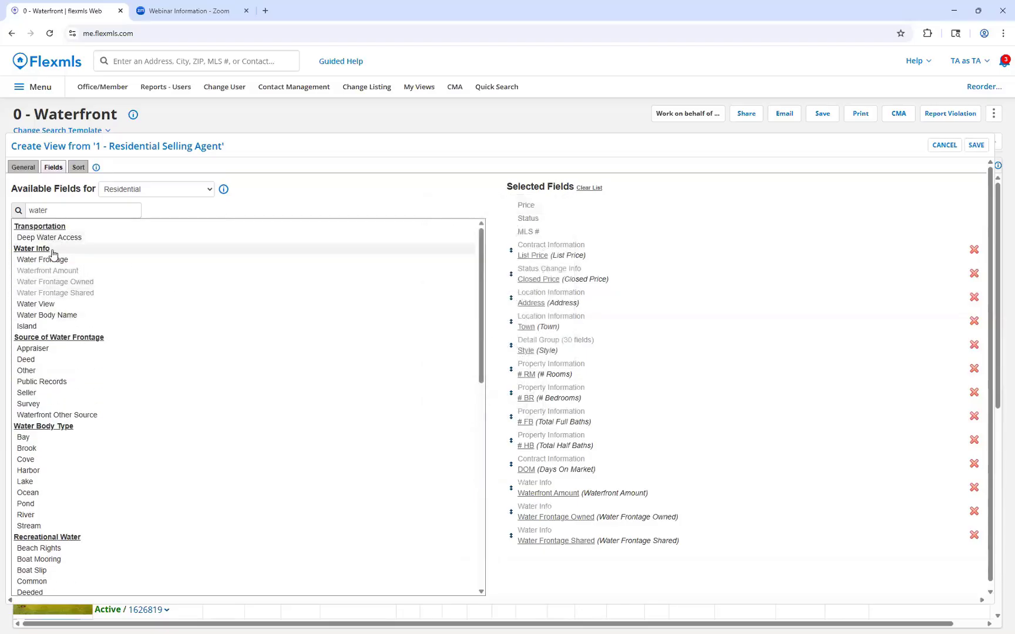
mouse_move(56, 254)
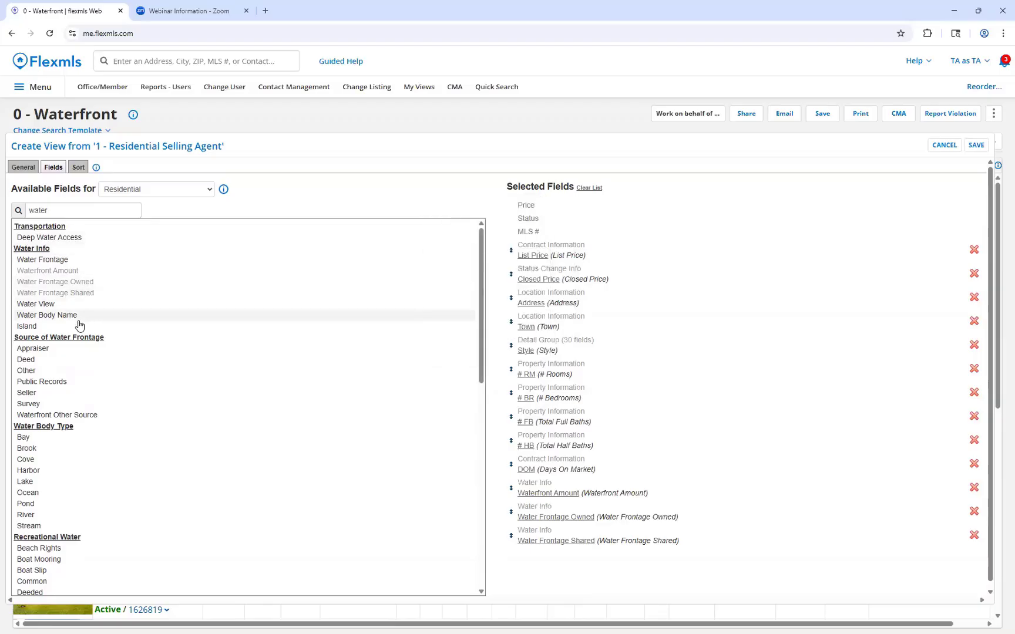
scroll(80, 326, down, 3)
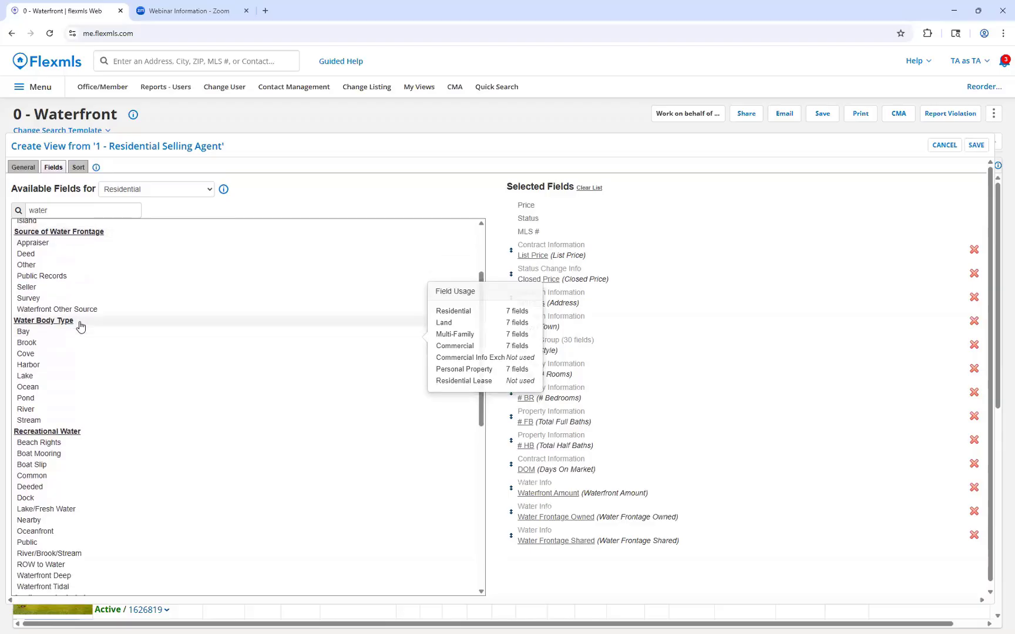
click(85, 325)
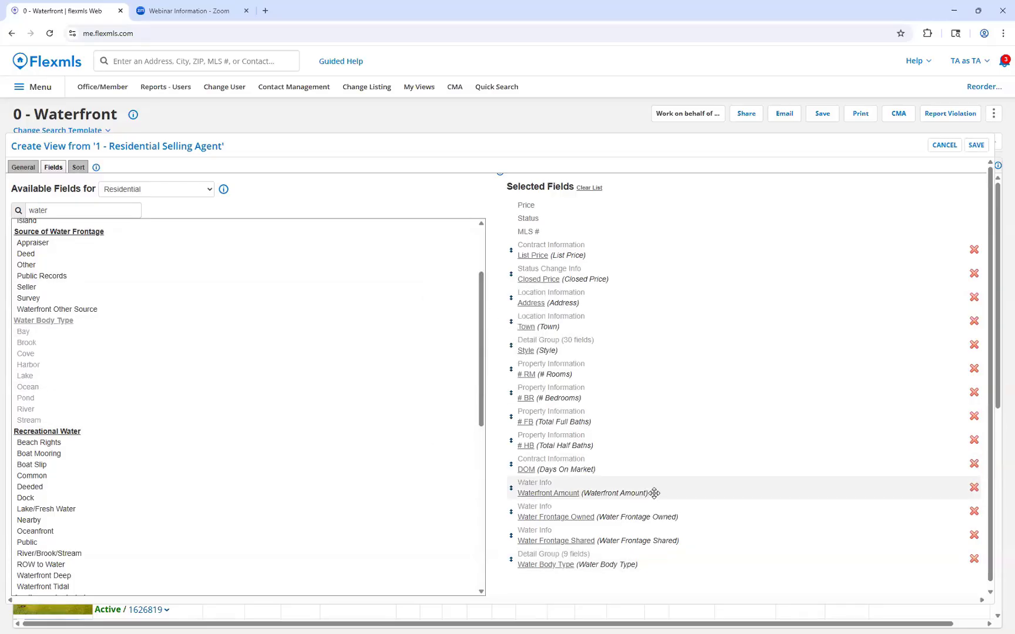
Reorder the selected fields so Waterfront Amount, Water Frontage Owned, Water Frontage Shared and Water Body Type follow Town, ahead of Style
drag(654, 494, 666, 350)
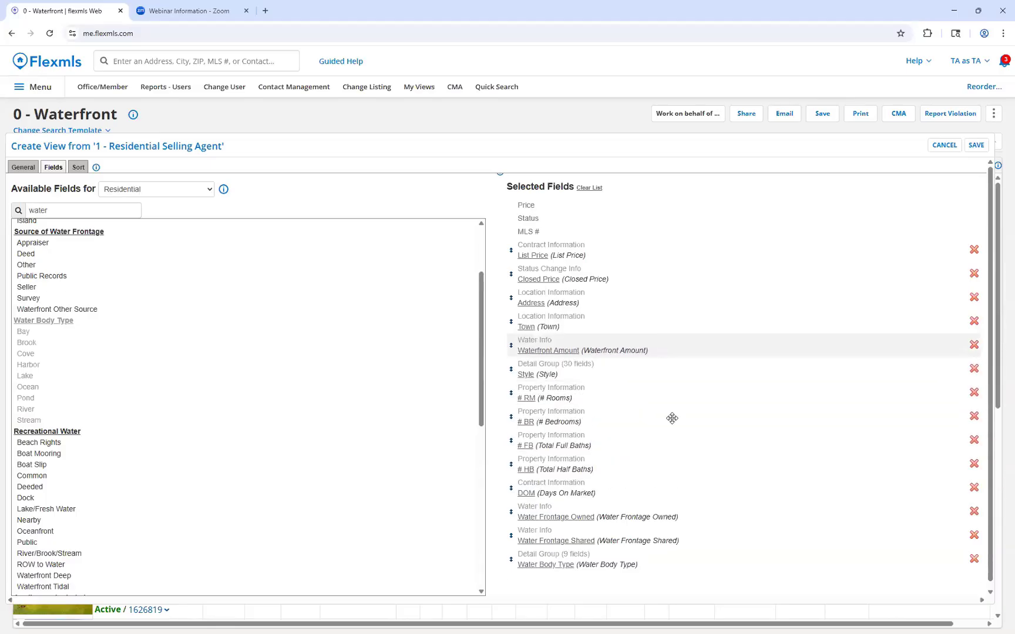
drag(693, 518, 682, 380)
drag(741, 537, 738, 407)
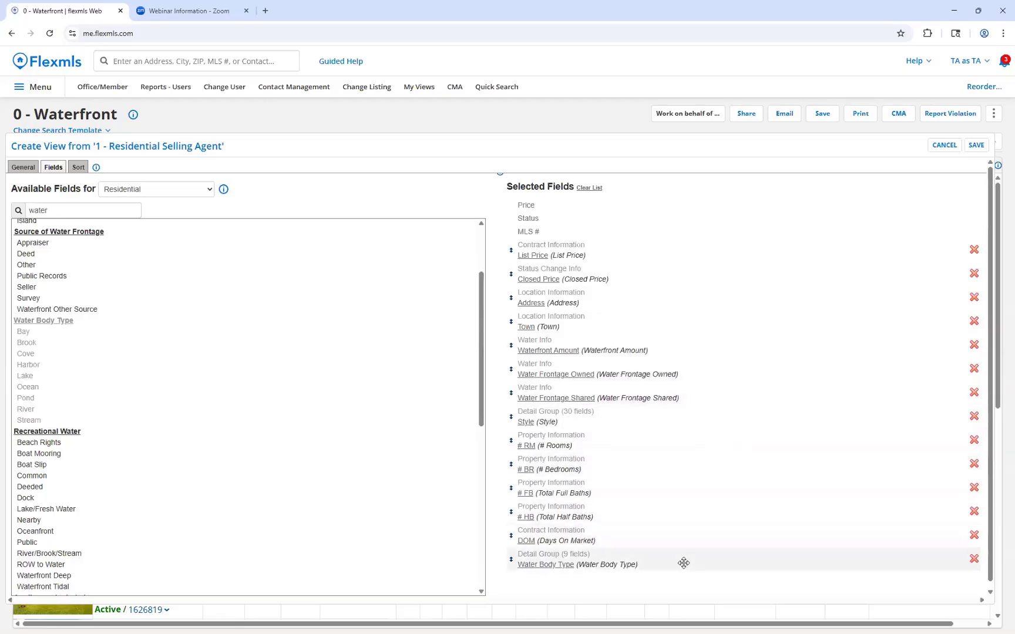
drag(684, 562, 688, 409)
Review the remaining water-related available fields and check the field usage of # Rooms and Total Half Baths
scroll(181, 351, up, 2)
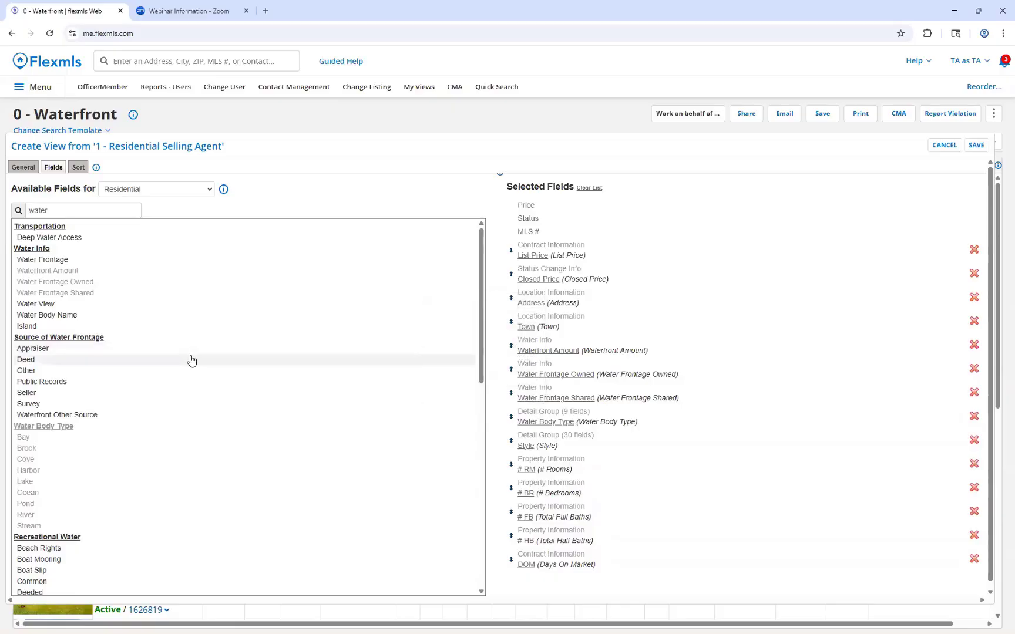
scroll(189, 359, down, 7)
scroll(191, 360, down, 3)
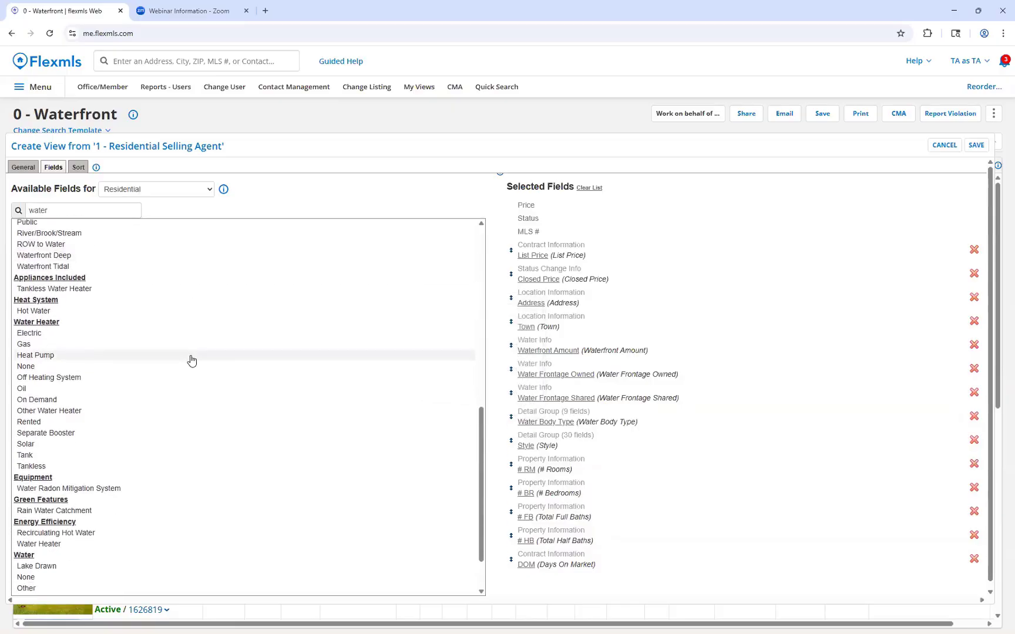
mouse_move(197, 361)
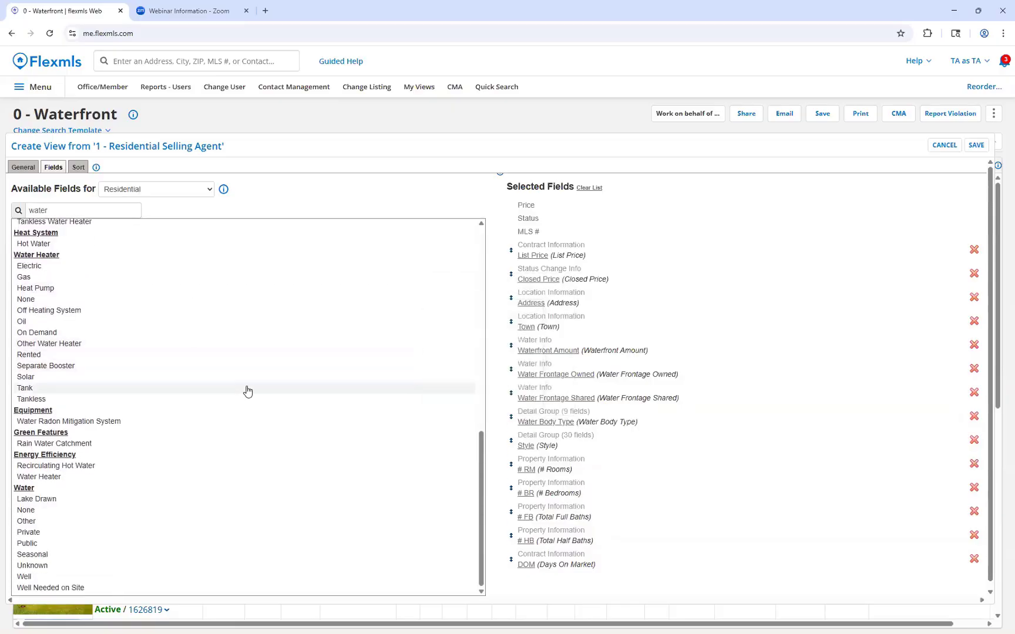
scroll(249, 388, up, 10)
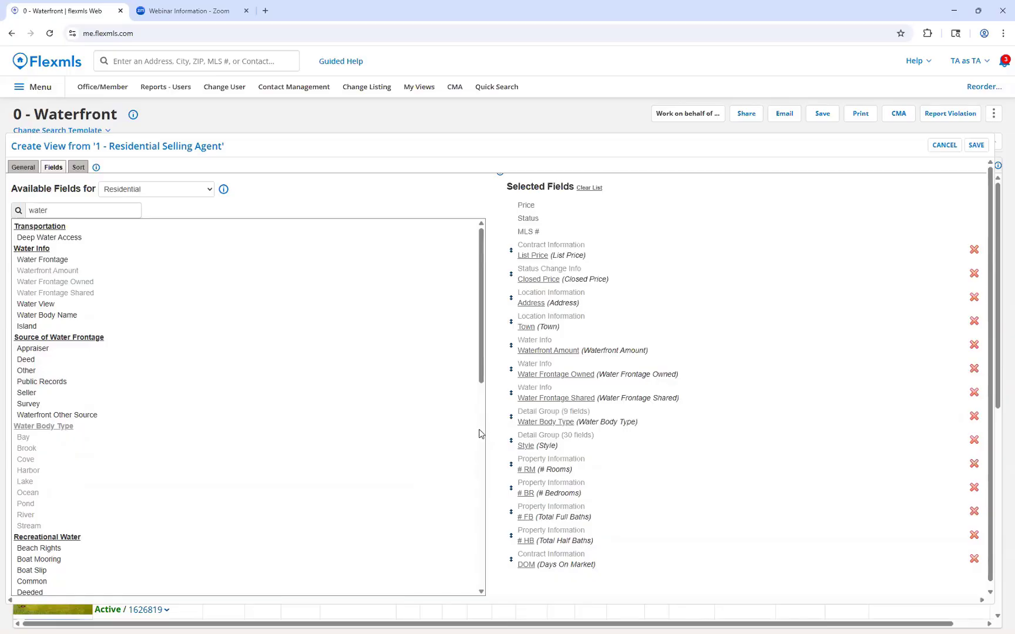
key(super)
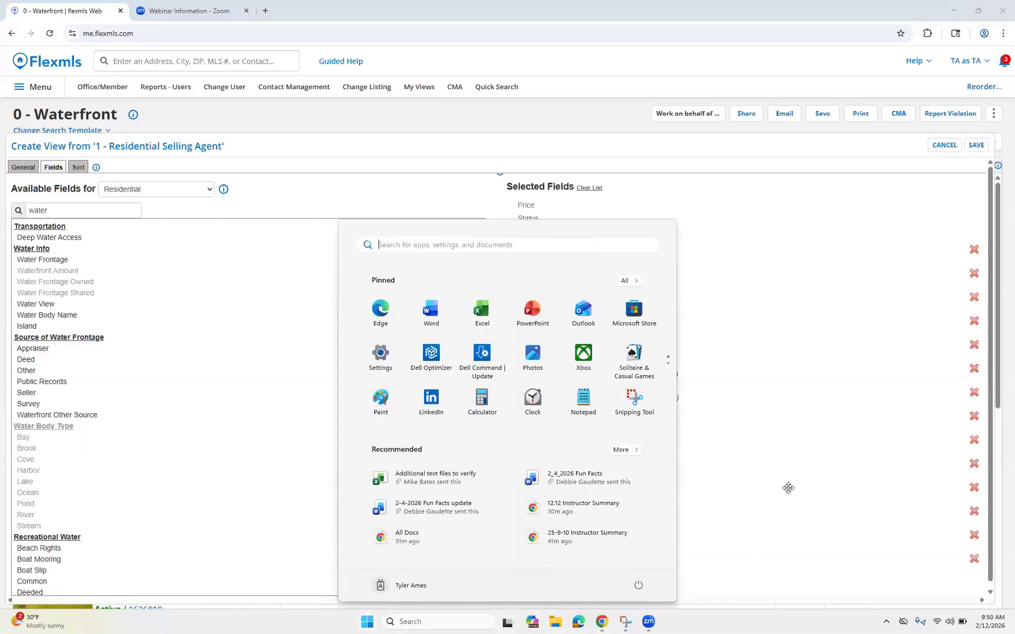
click(815, 404)
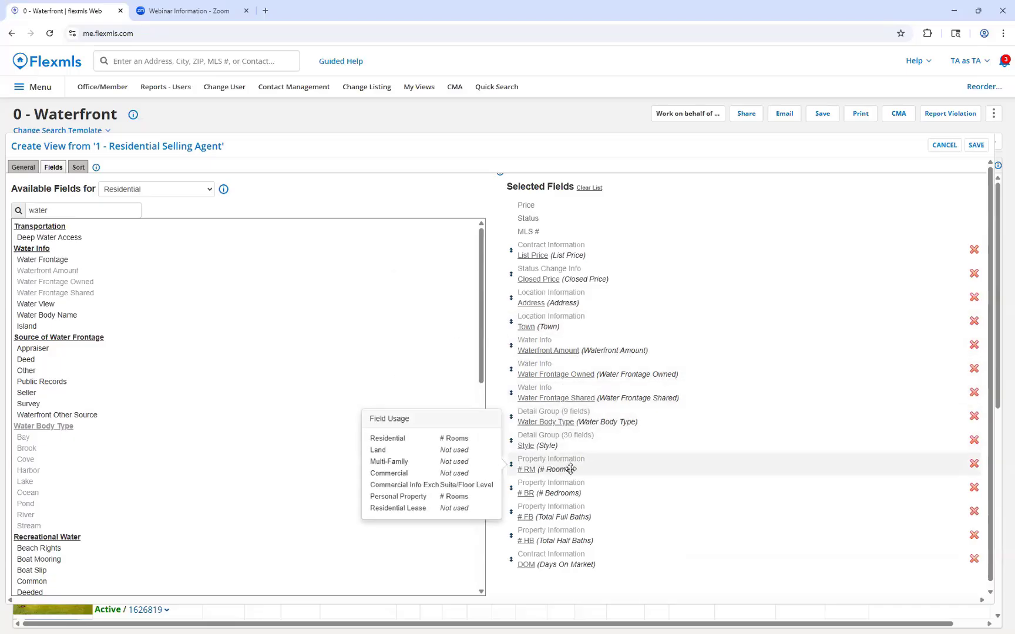
mouse_move(571, 470)
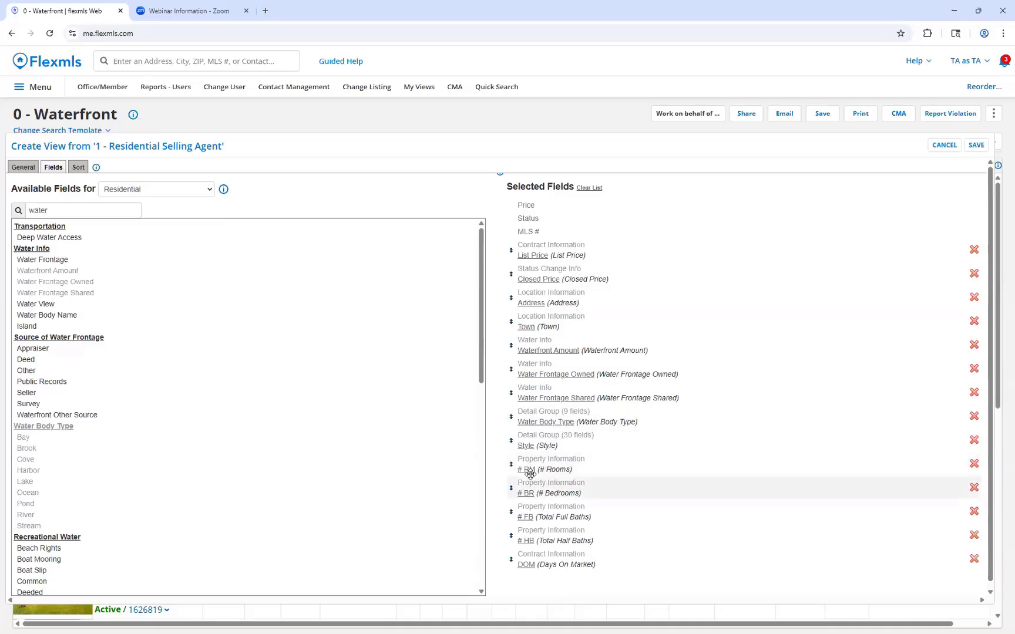
mouse_move(531, 473)
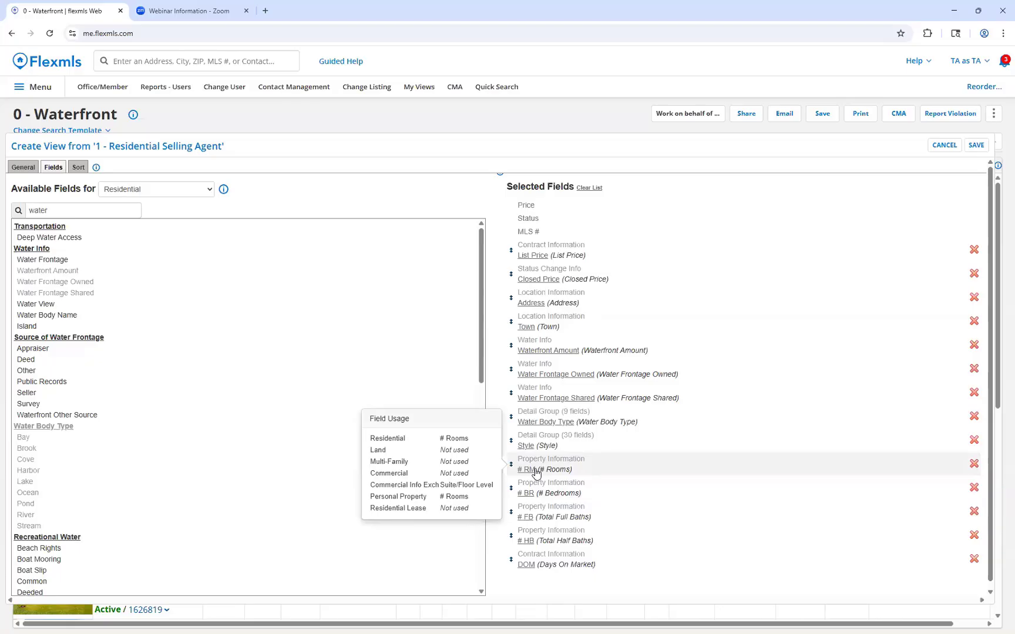
mouse_move(617, 541)
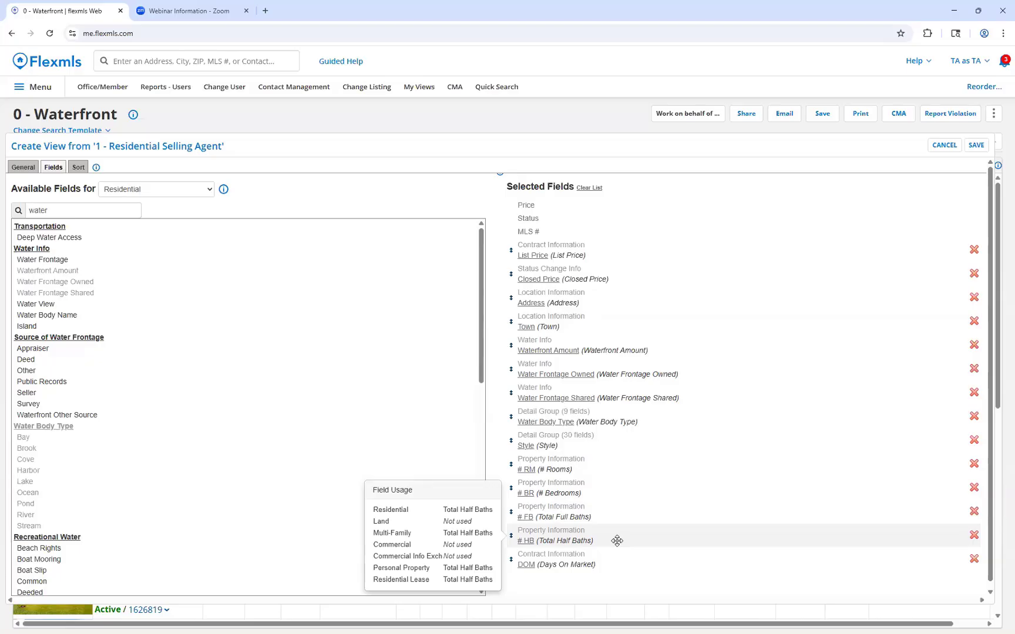
Shorten the column label of the Waterfront Amount field to WF Amt
click(575, 352)
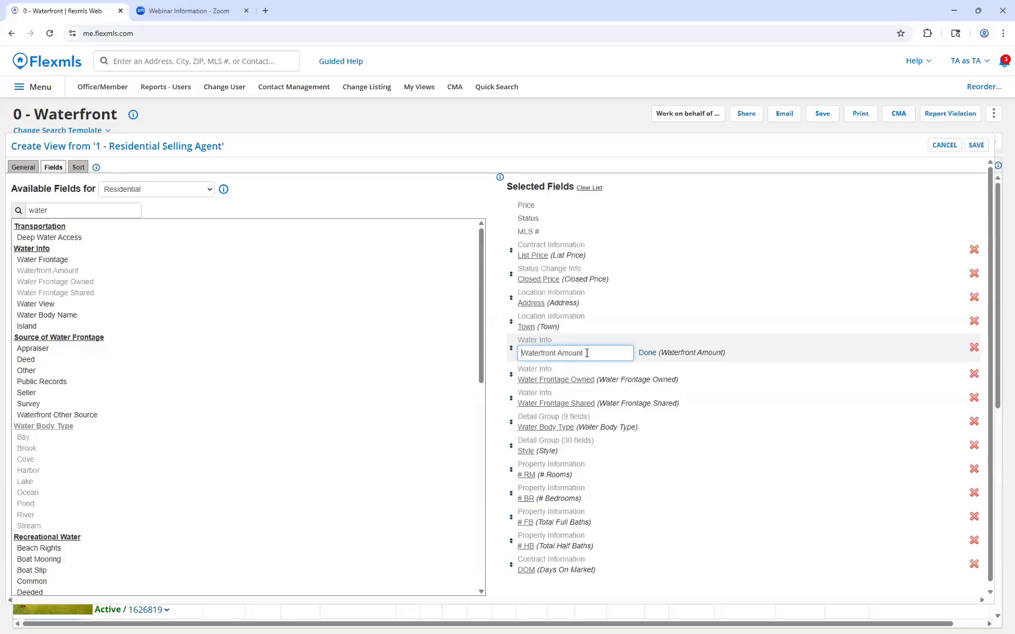
drag(587, 353, 525, 353)
key(BackSpace)
key(BackSpace)
key(BackSpace)
key(BackSpace)
text(f)
key(BackSpace)
text(F Amt)
click(648, 353)
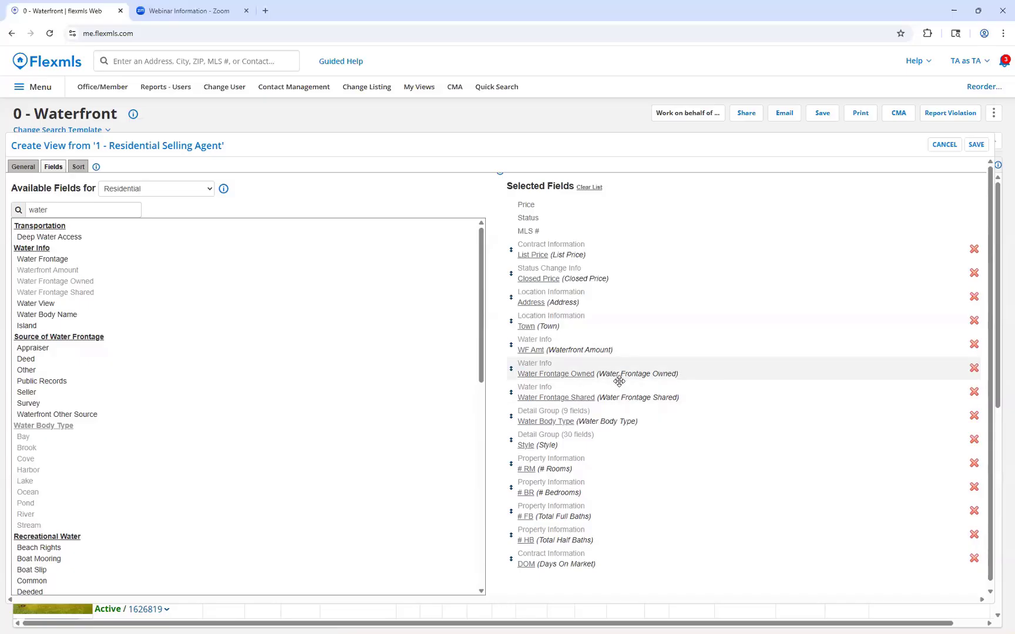
Shorten the column label of the Water Frontage Owned field to WF Own
click(584, 376)
drag(599, 376, 510, 376)
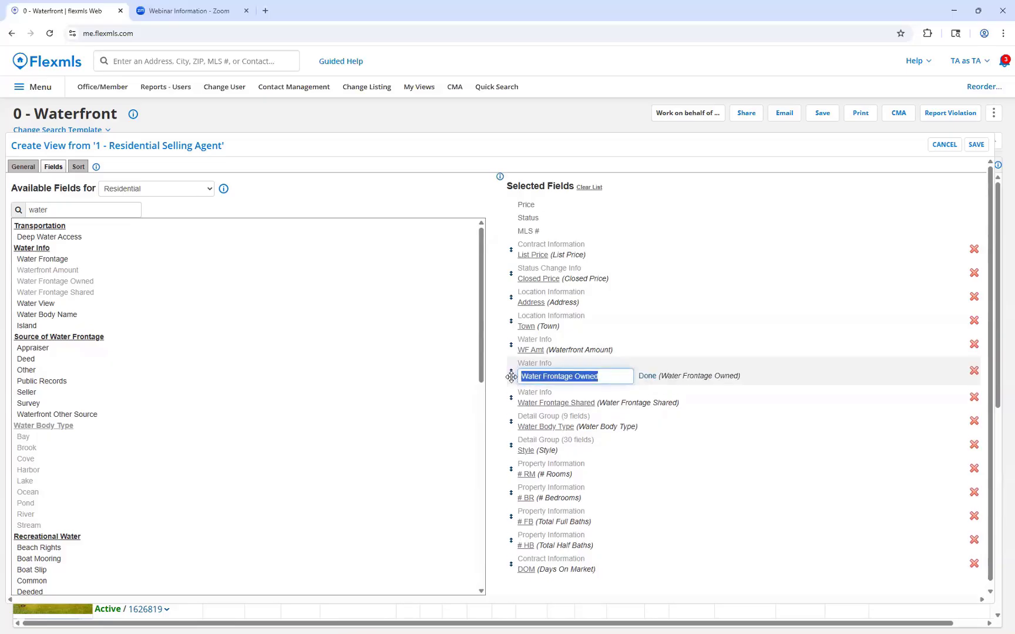
text(WF)
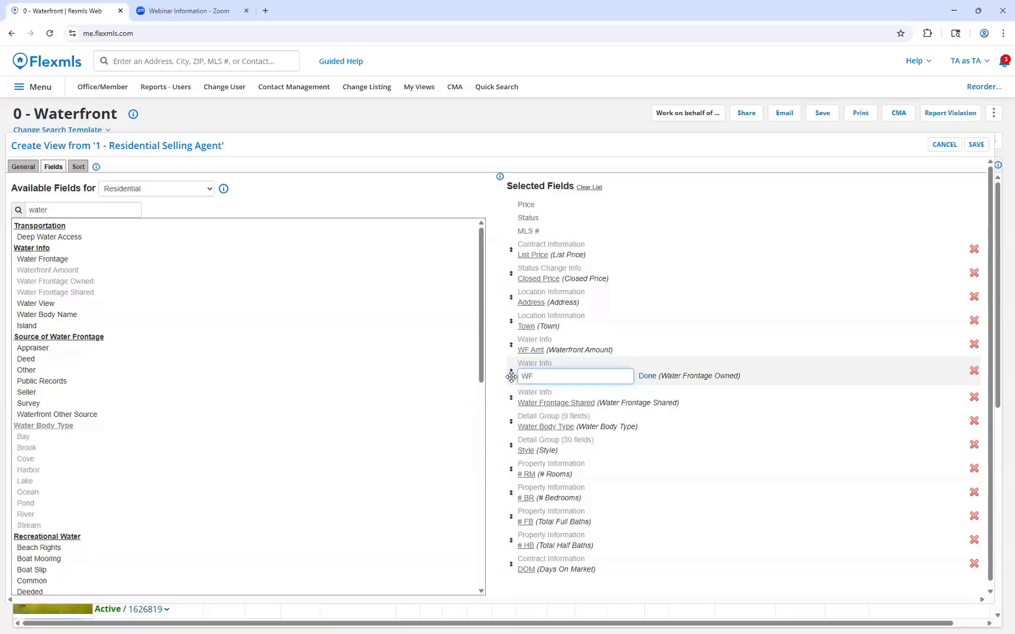
text( On)
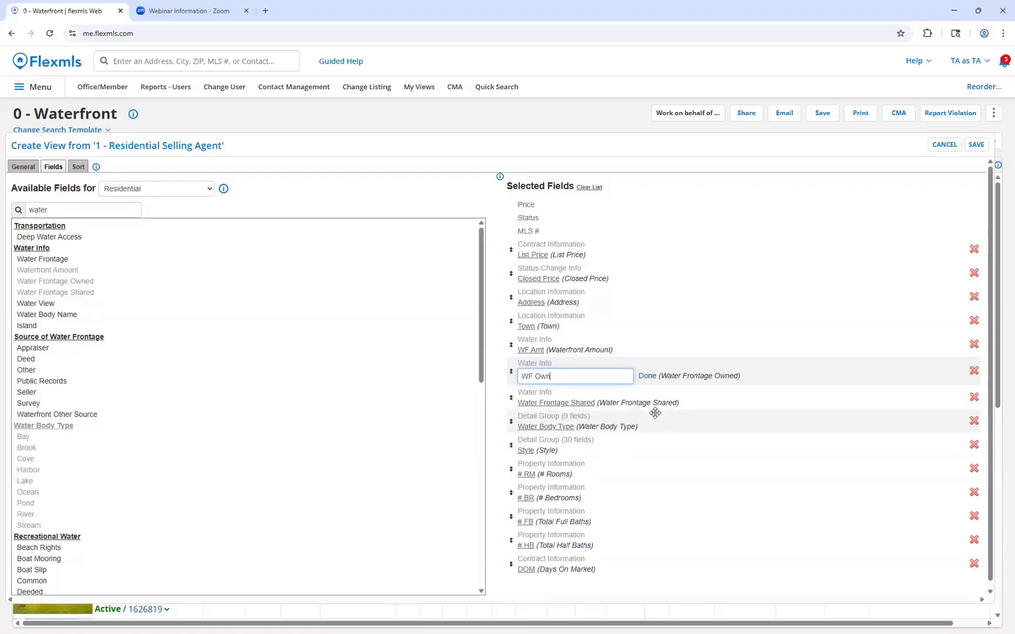
click(714, 429)
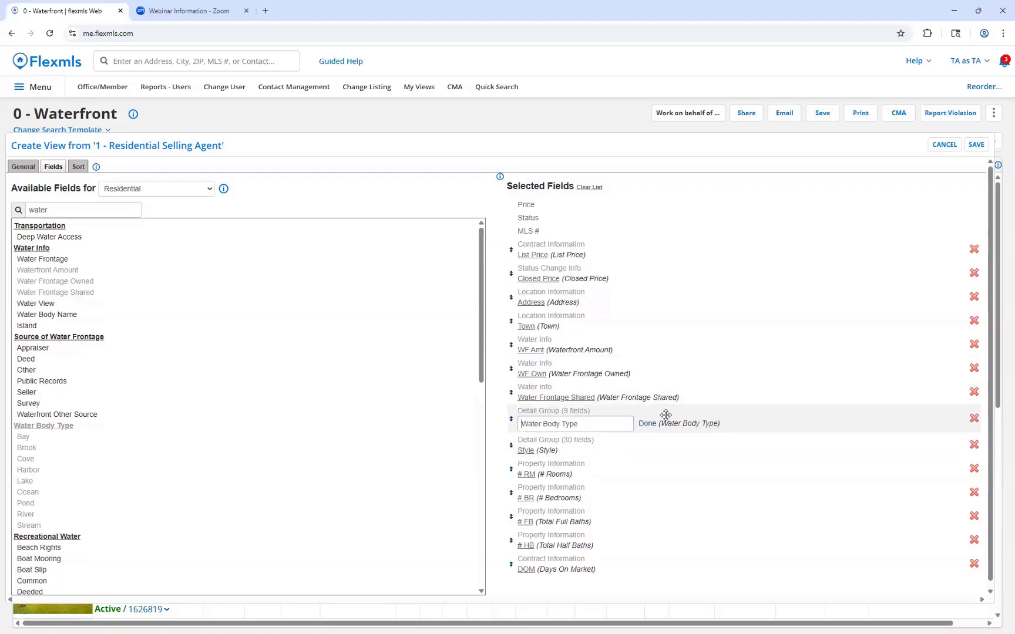
Shorten the column label of the Water Frontage Shared field to WF Share
click(559, 400)
drag(598, 402, 486, 393)
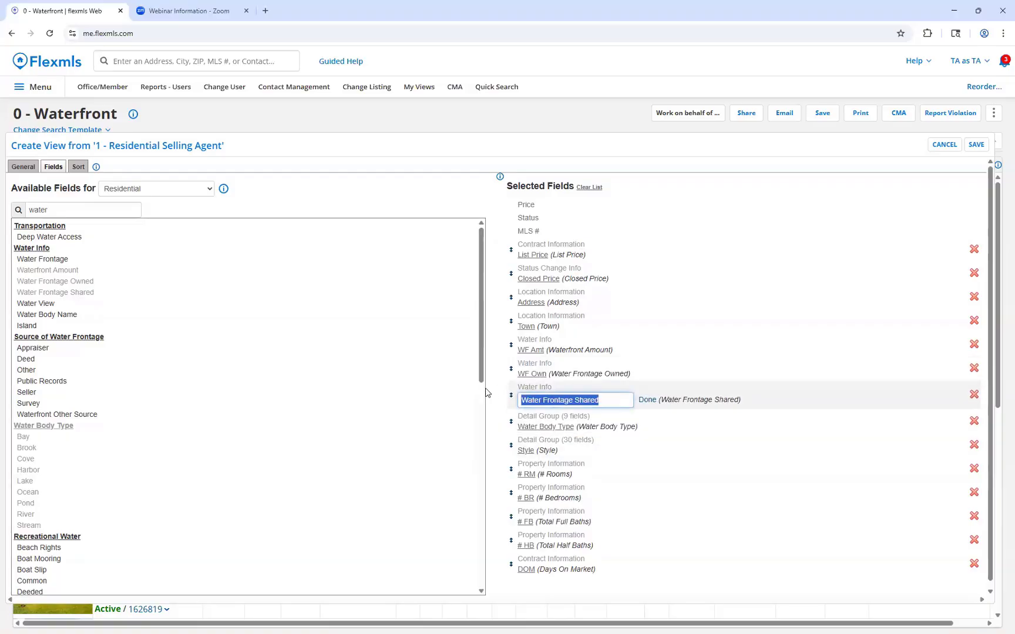
text(WF S)
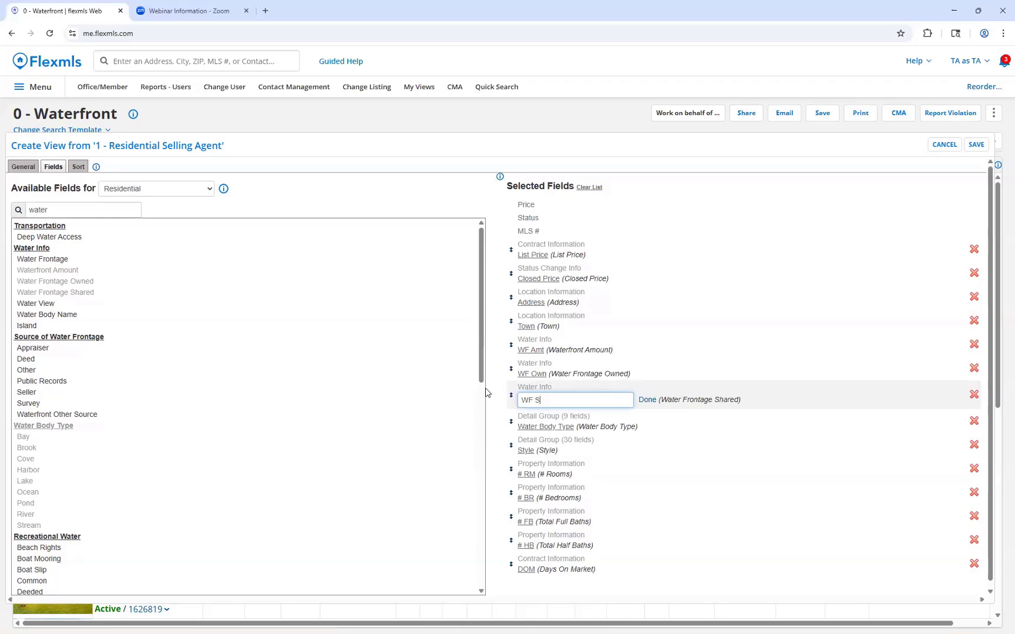
text(hare)
click(647, 400)
Shorten the column label of the Water Body Type field to Water Body
click(566, 421)
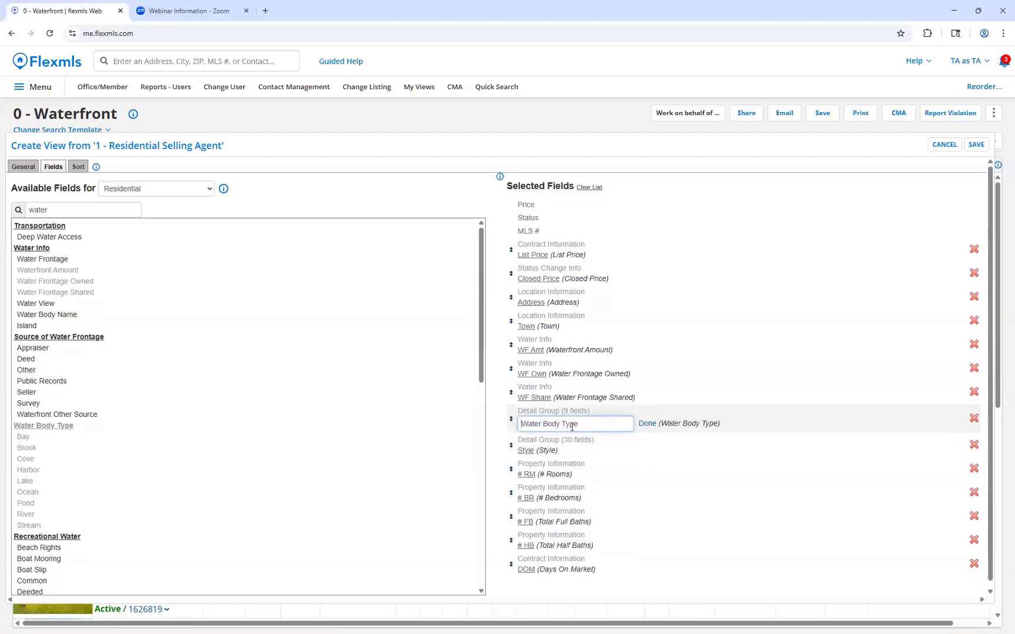
drag(579, 424, 562, 425)
key(BackSpace)
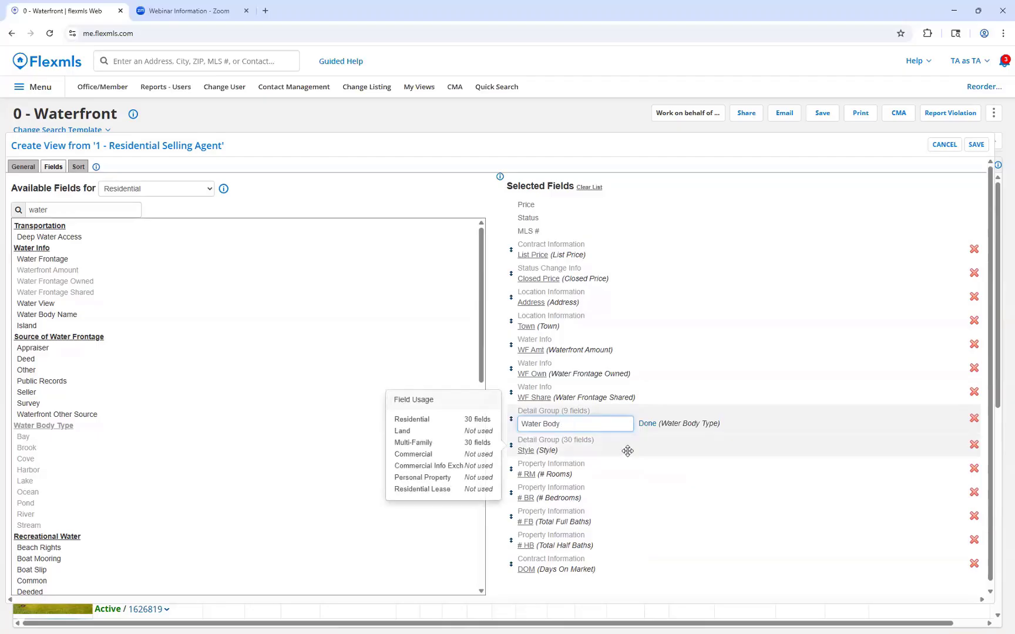
click(647, 423)
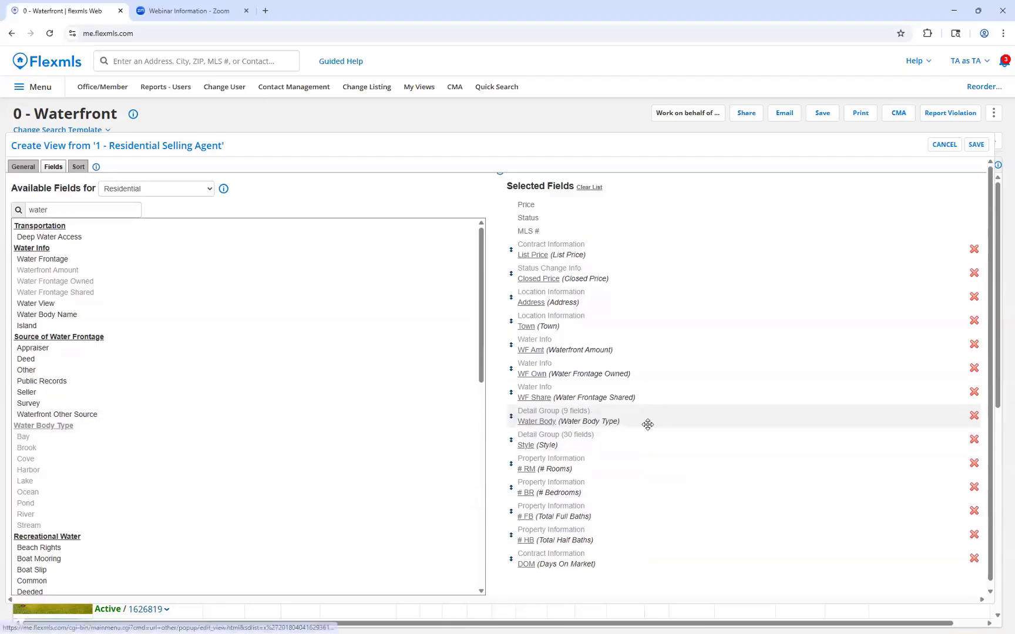
Start a new custom sort for the view and add Town as its first sort field
click(81, 171)
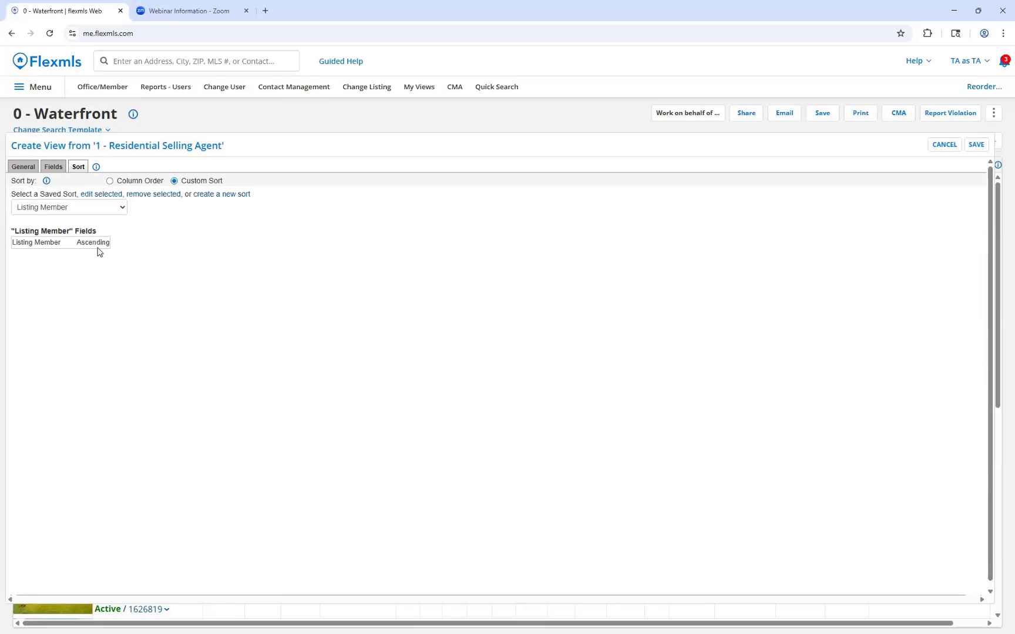
click(225, 195)
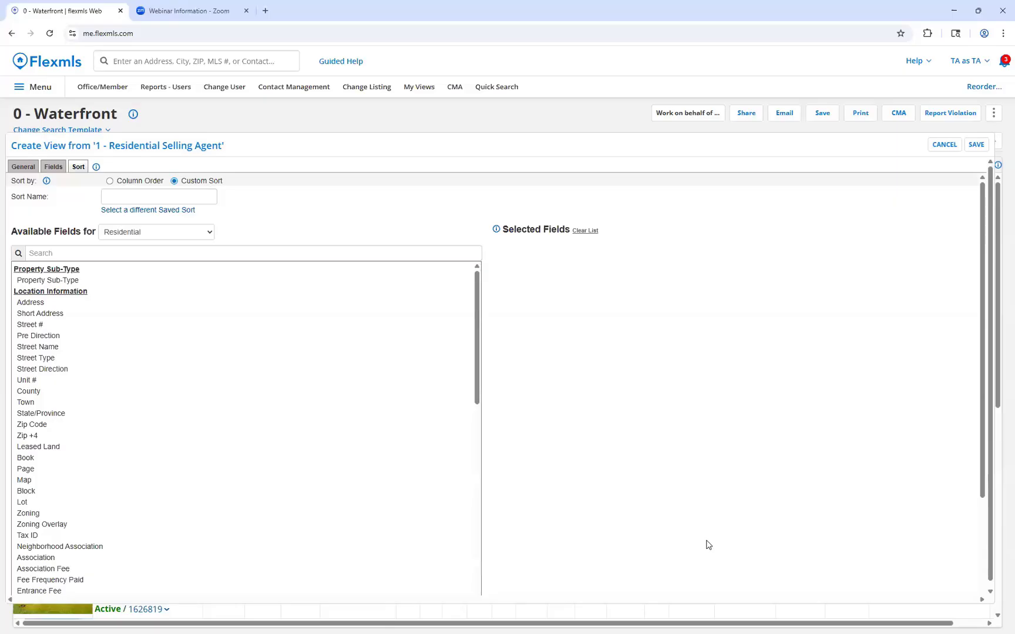
scroll(271, 304, down, 1)
scroll(175, 428, up, 1)
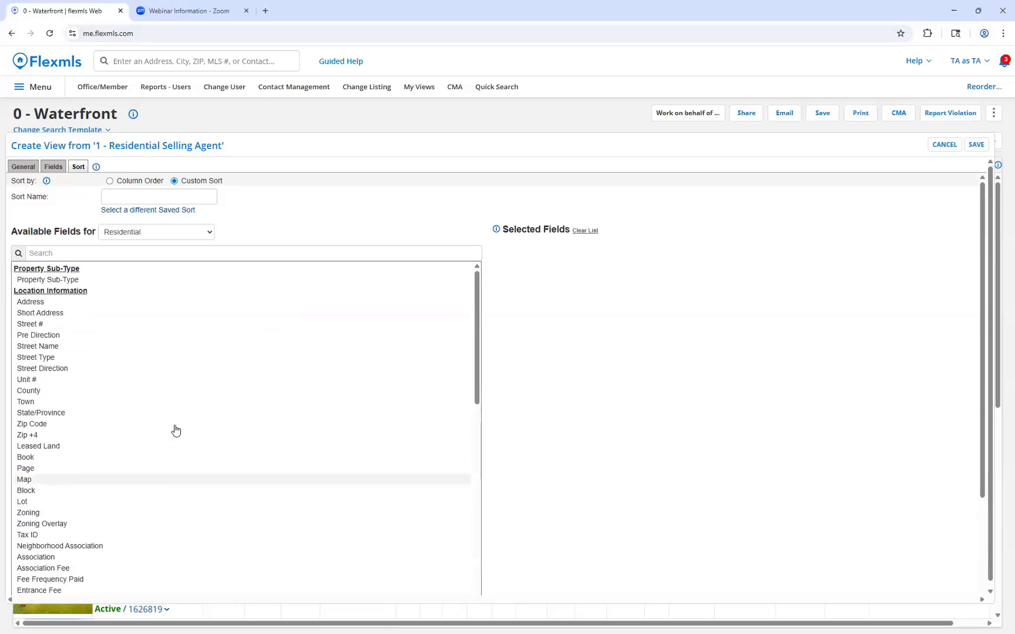
click(110, 254)
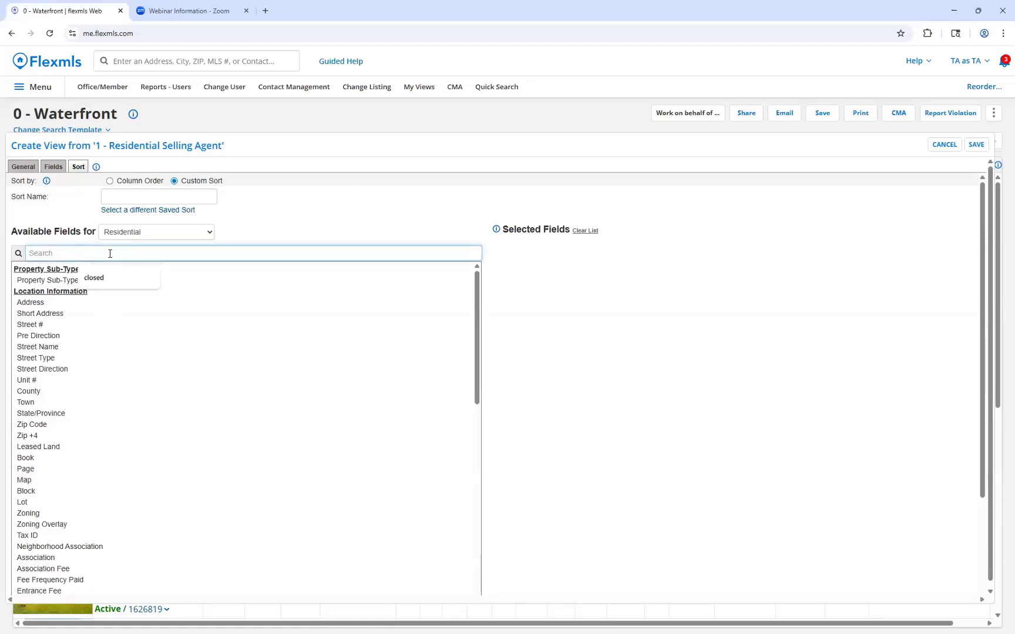
text(town)
click(77, 283)
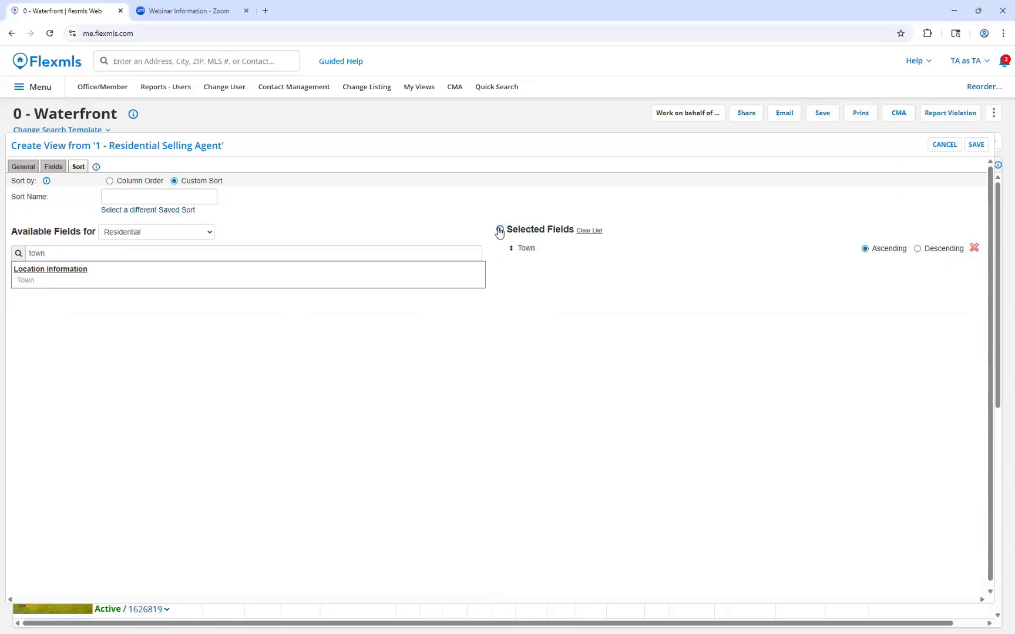
Add List Price in ascending order as the second field of the custom sort
mouse_move(499, 231)
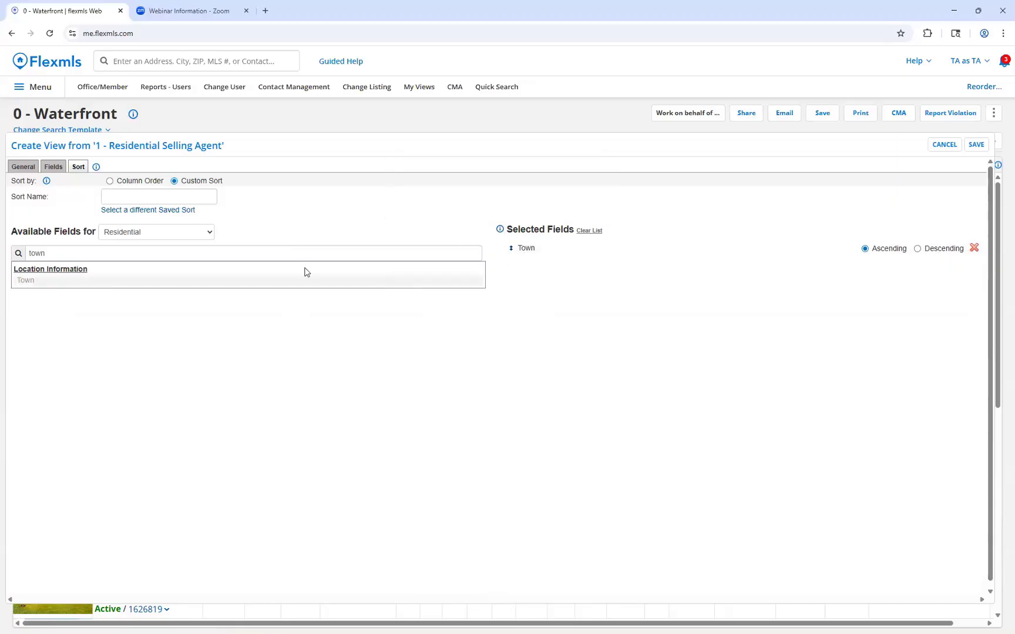
drag(258, 252, 25, 251)
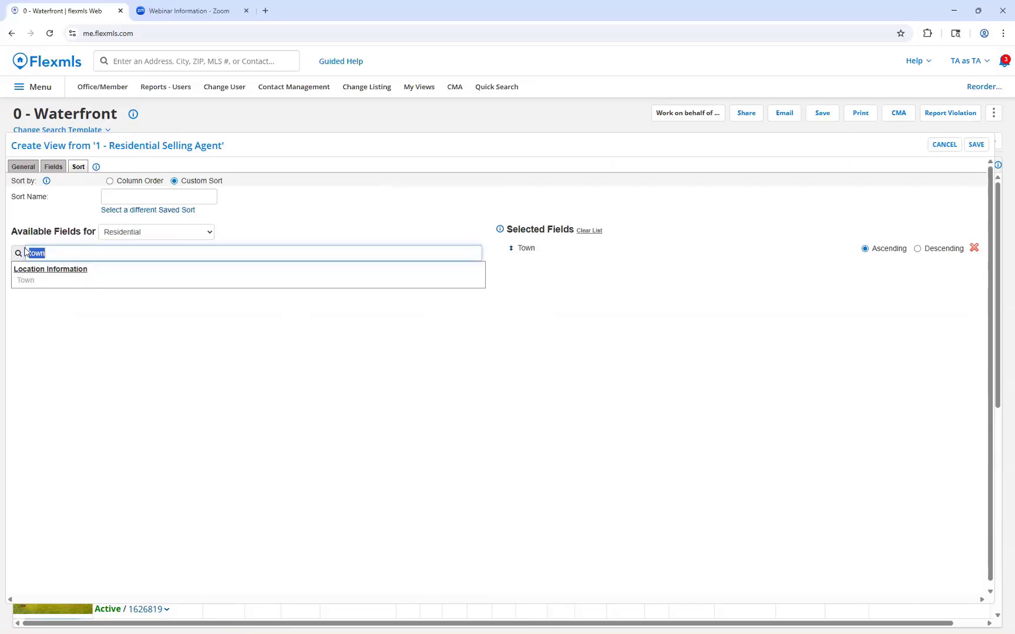
key(BackSpace)
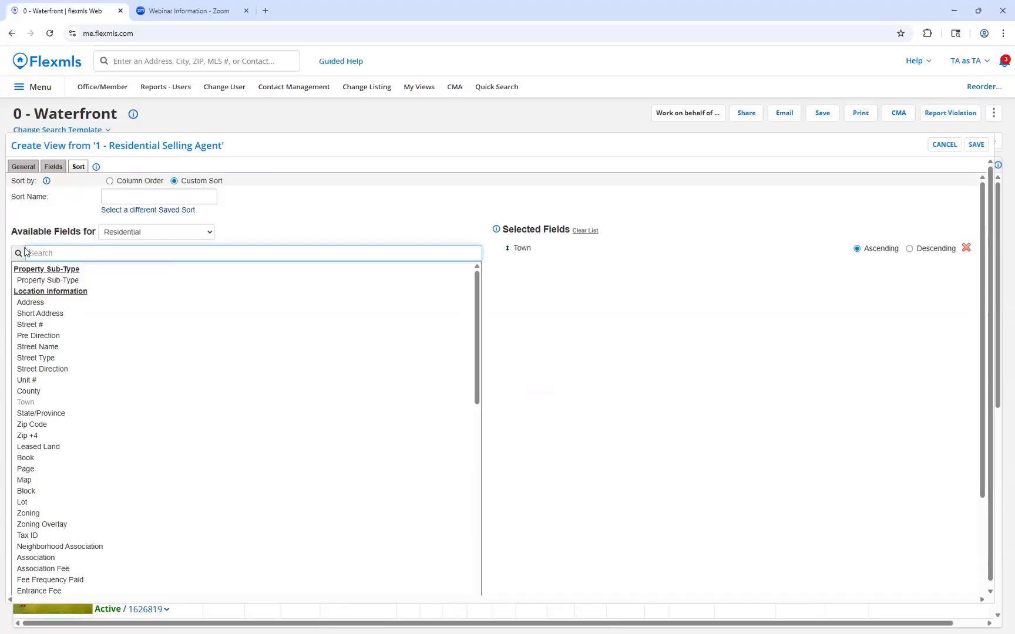
text(price)
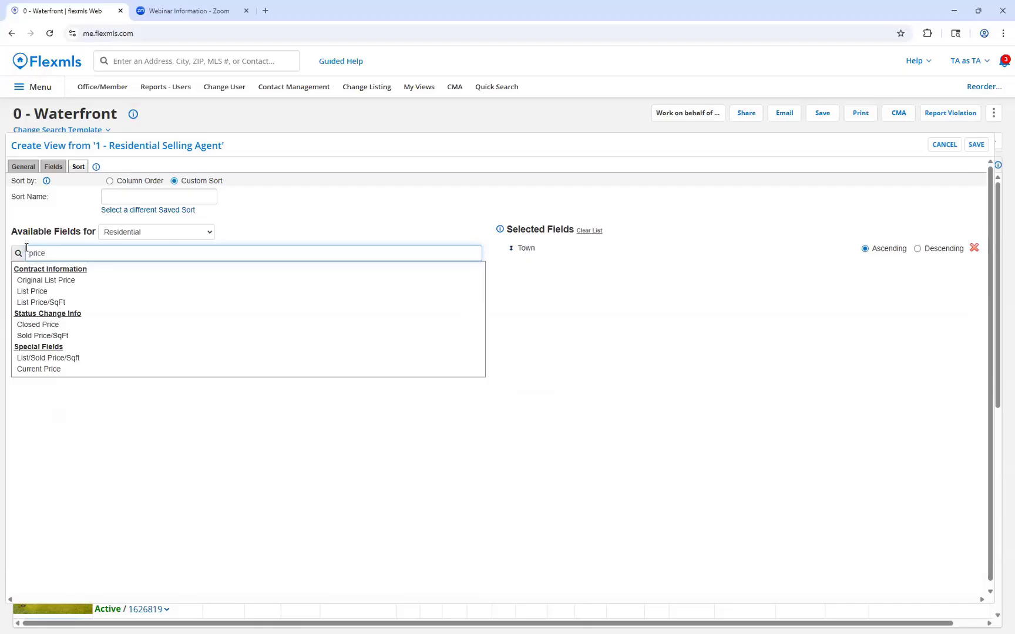
click(39, 291)
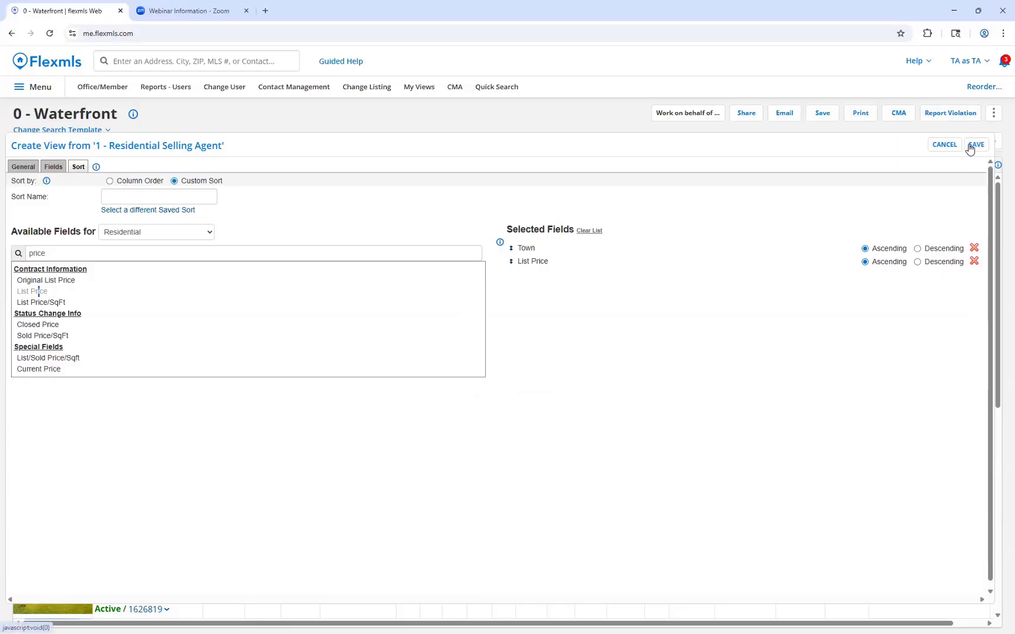
Check the available sort fields for water-related entries and clear the search
drag(123, 253, 18, 252)
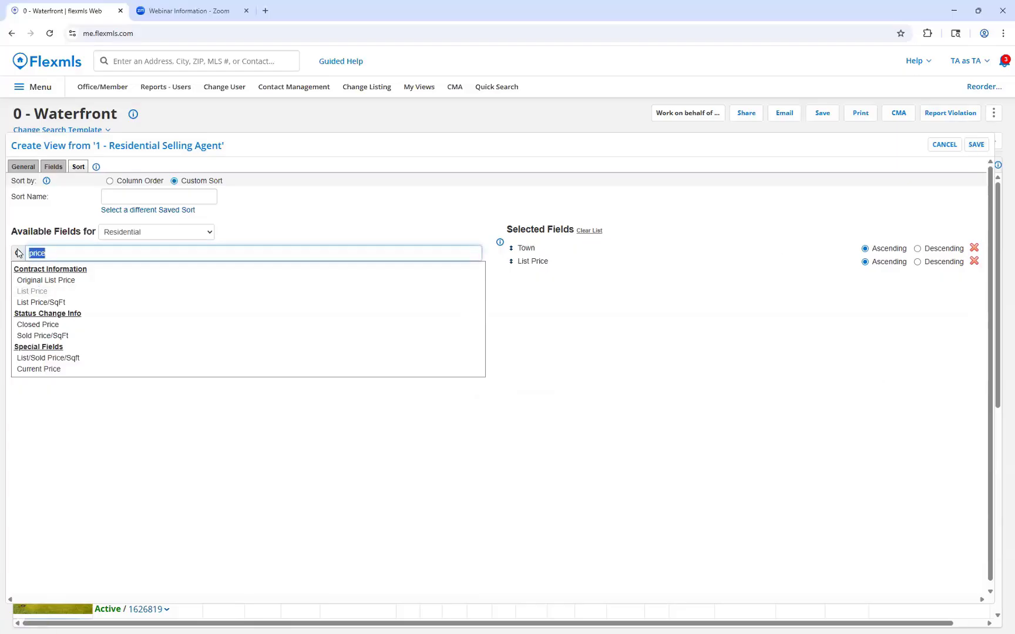
text(water)
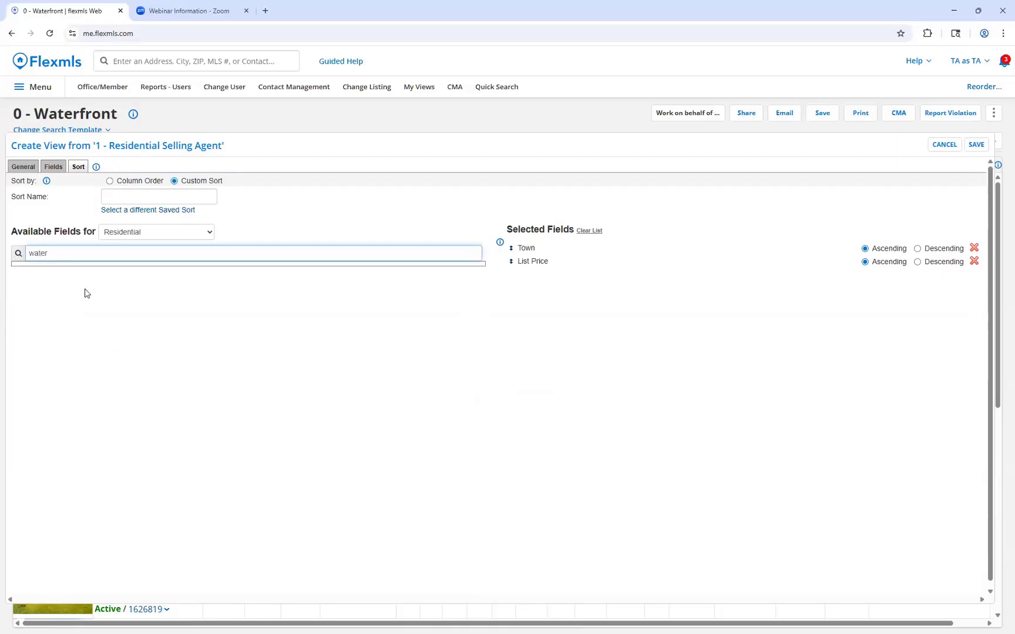
click(84, 296)
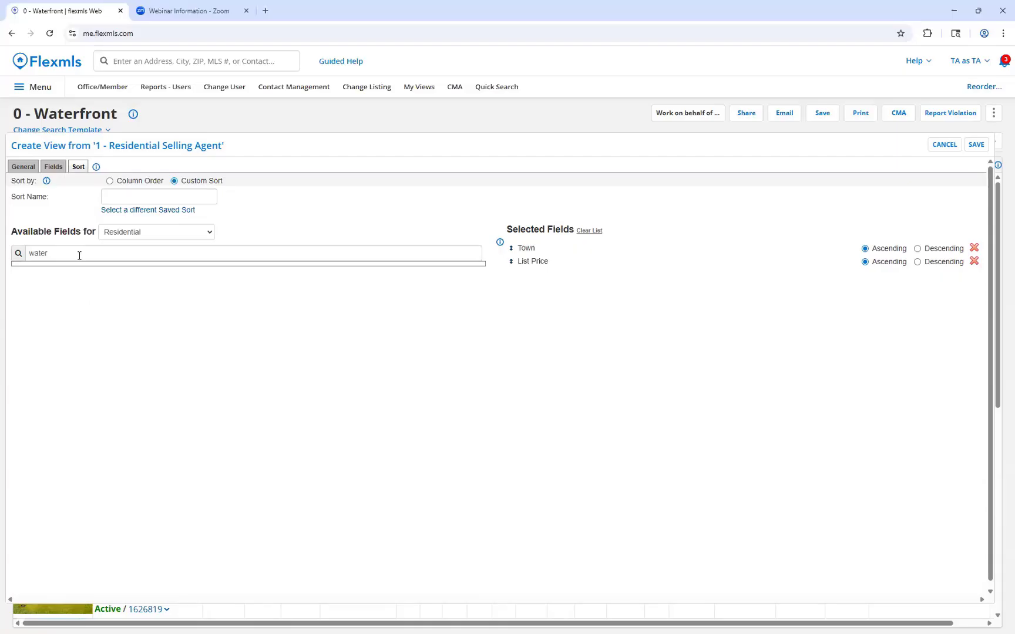
double_click(39, 252)
key(BackSpace)
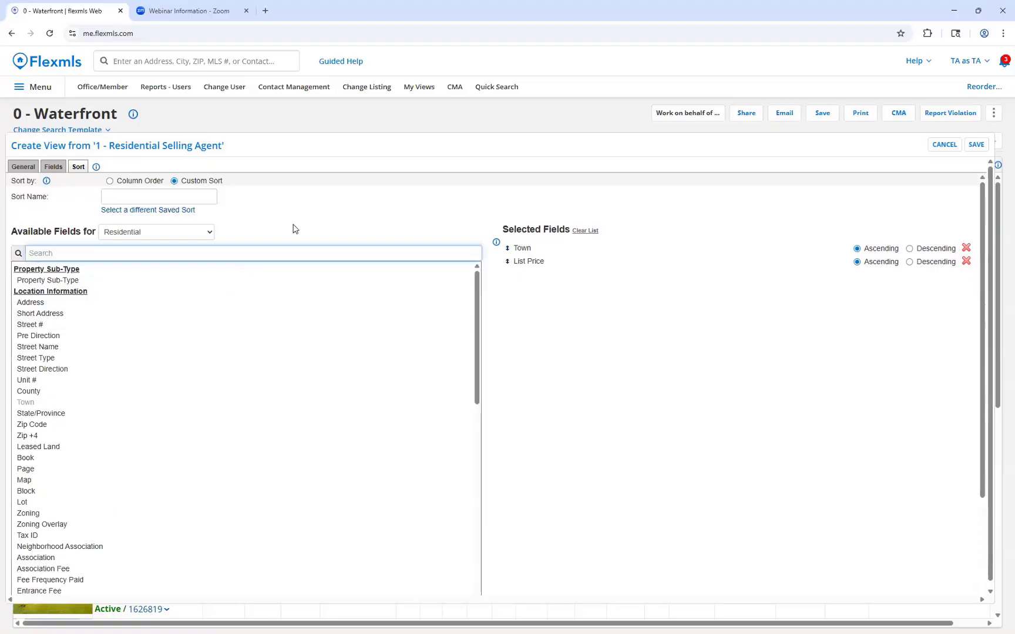
Name the custom sort 0 - Waterfront and save the new view
click(976, 145)
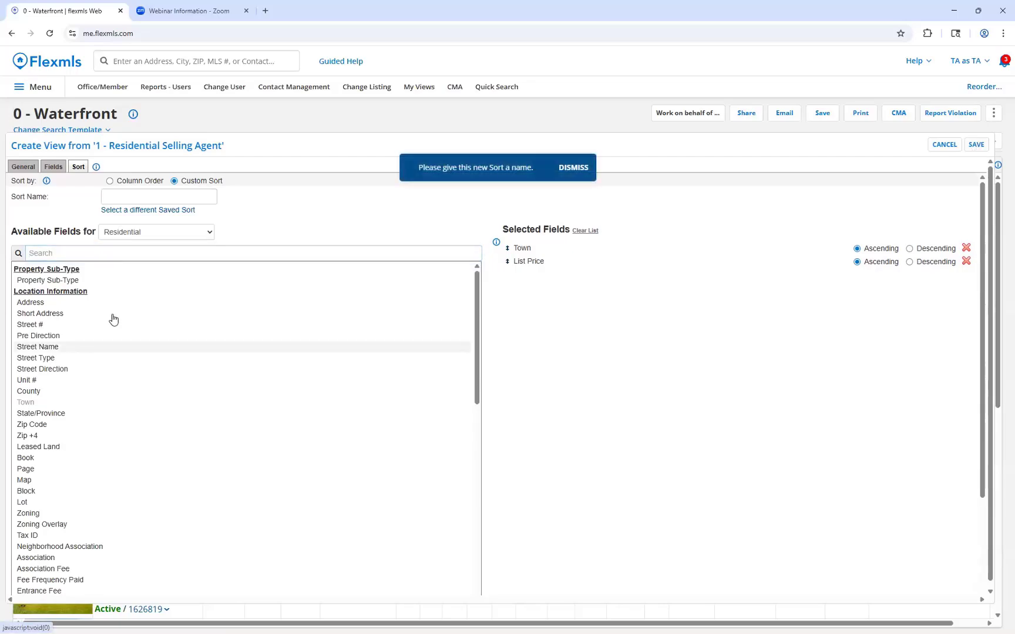
click(165, 197)
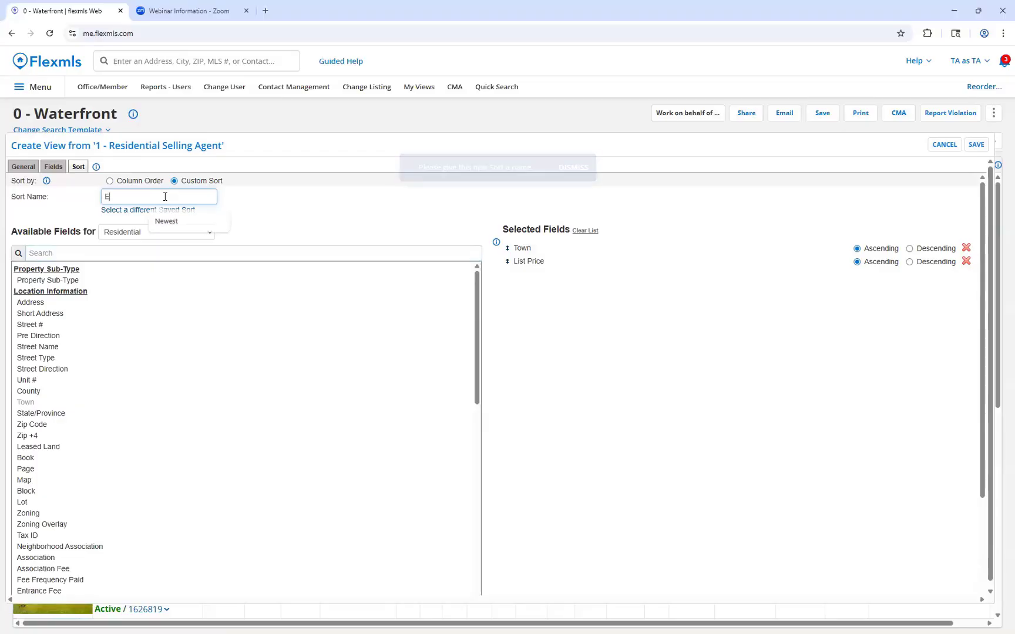
text(Waterfront)
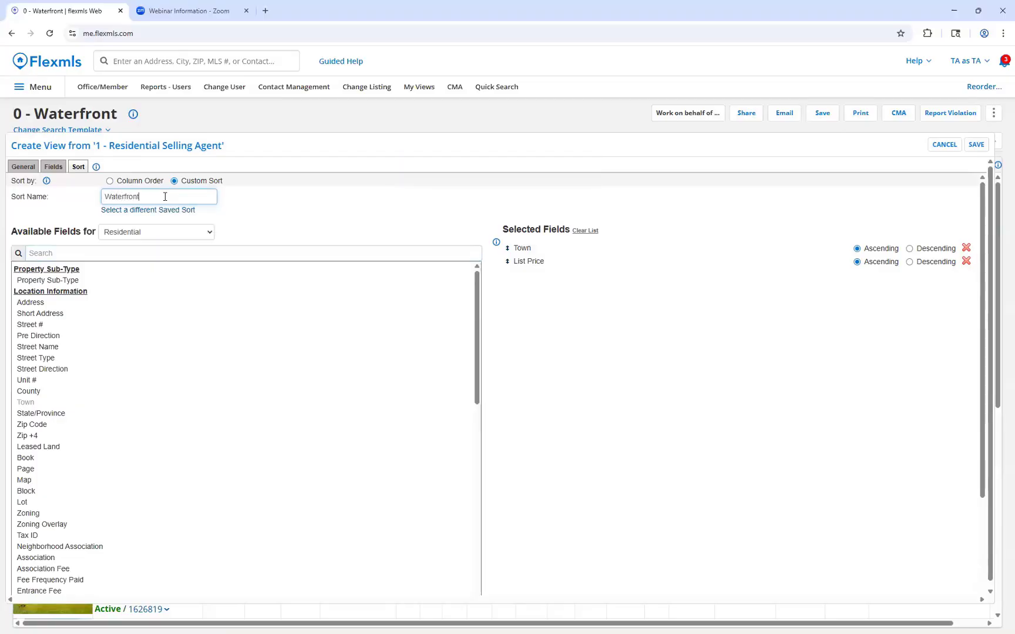
click(103, 196)
text(0 -)
click(975, 145)
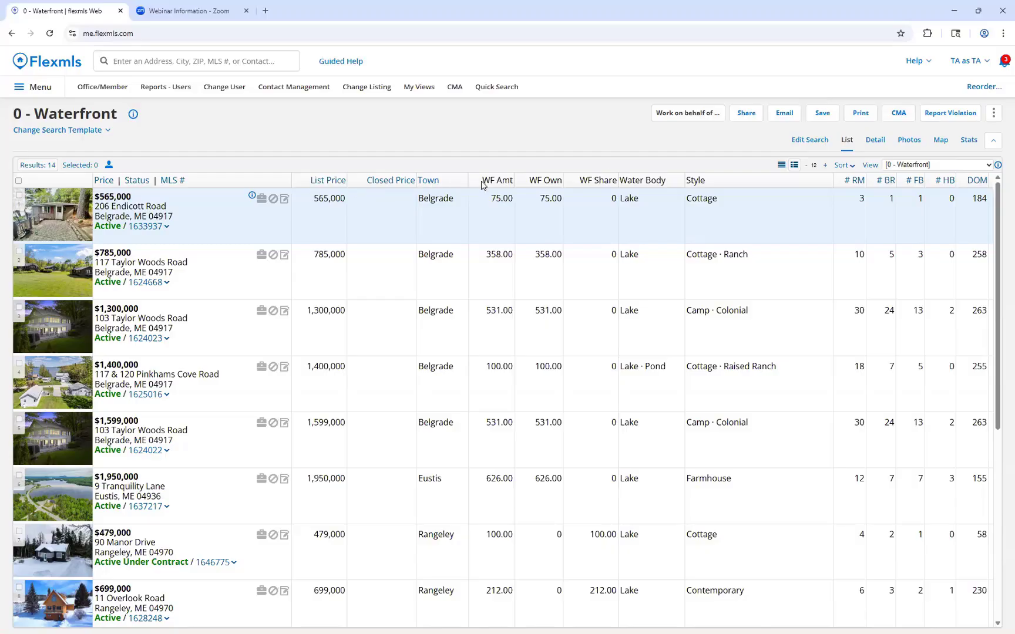
Compare the waterfront columns with those of the 1 - Residential Selling Agent view, and switch back to the 0 - Waterfront view
drag(481, 182, 611, 187)
click(923, 164)
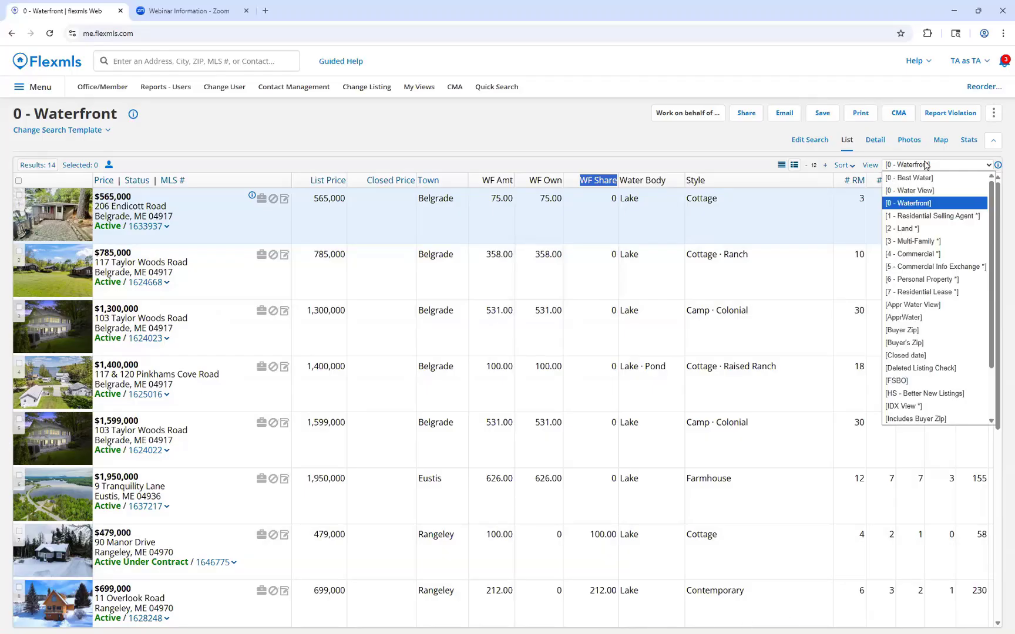
click(939, 219)
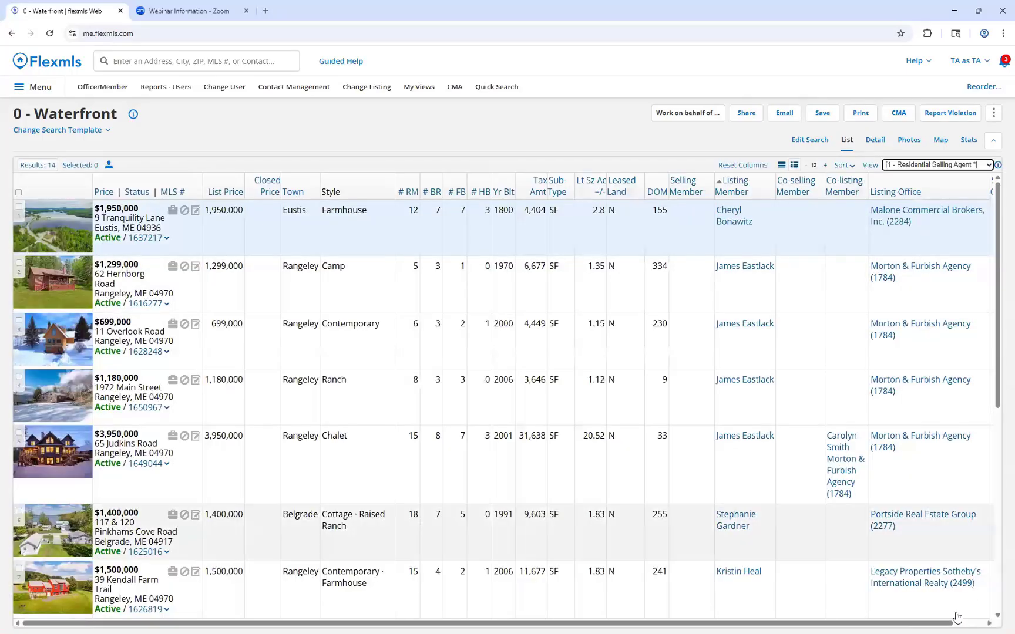
drag(947, 622, 999, 620)
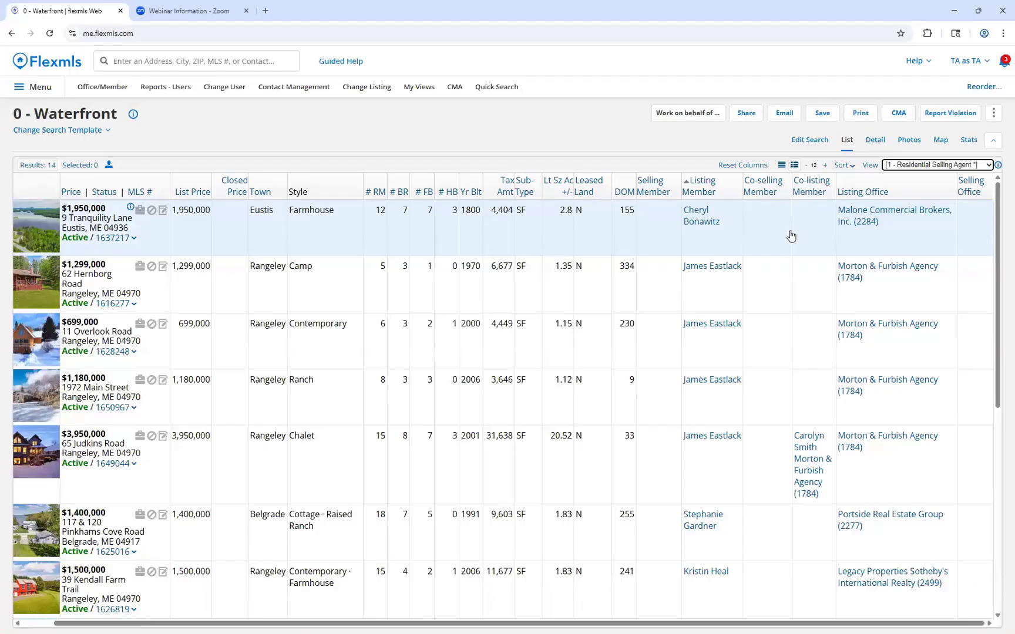
click(940, 165)
click(942, 202)
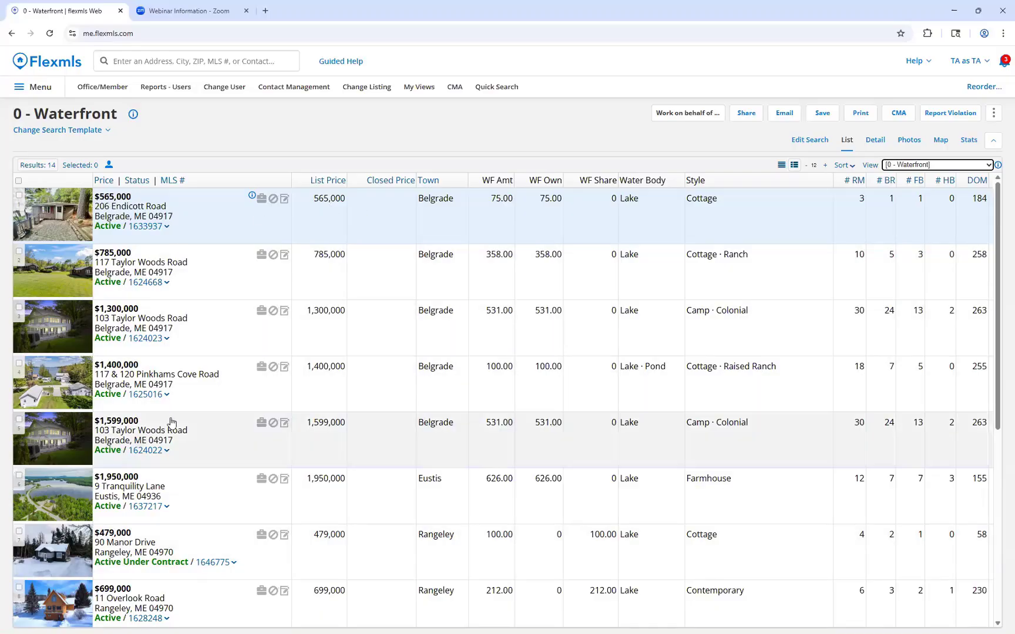
Review the remaining listings in the sorted waterfront results and return to the dashboard
scroll(168, 431, down, 1)
scroll(166, 437, down, 1)
scroll(193, 517, down, 3)
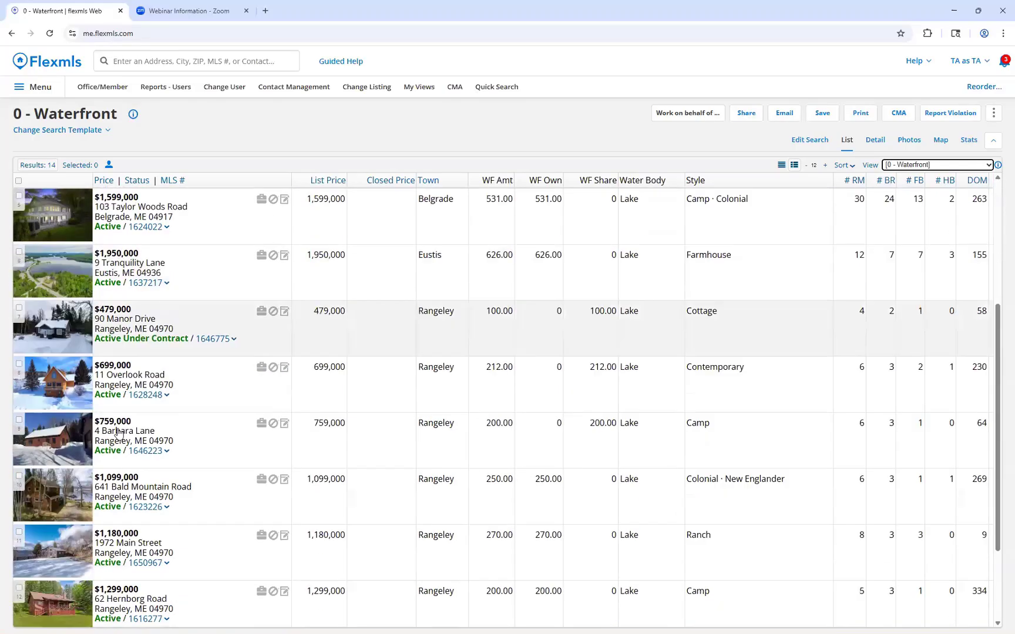
scroll(198, 529, down, 1)
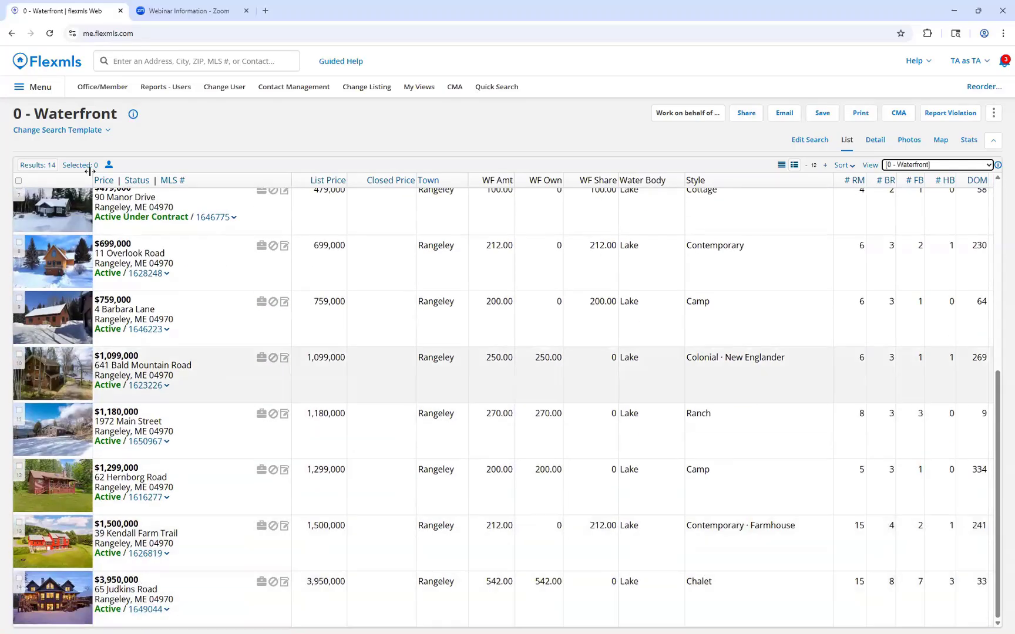
click(80, 67)
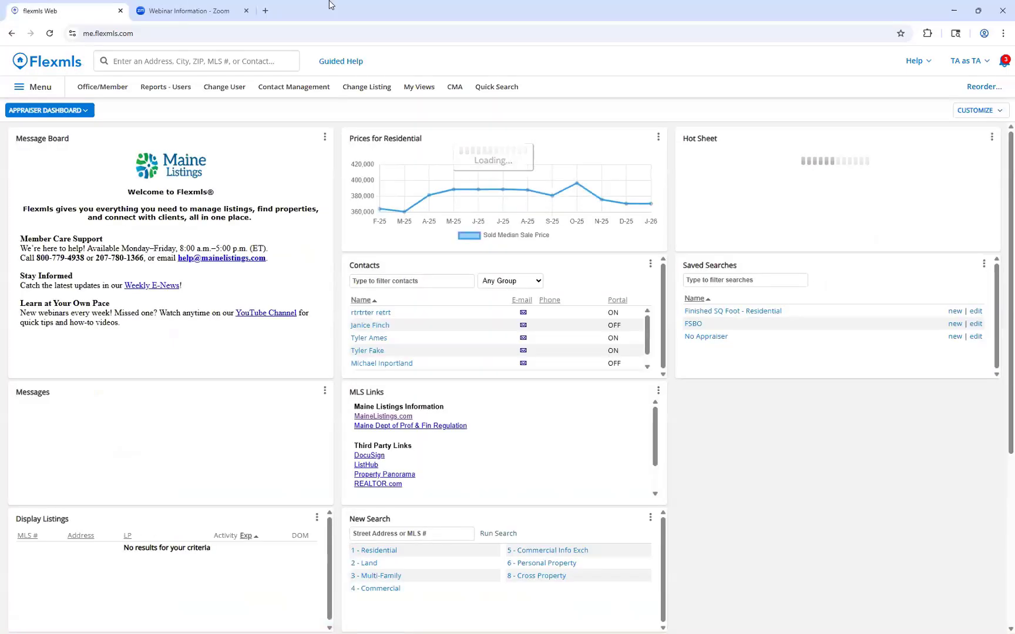